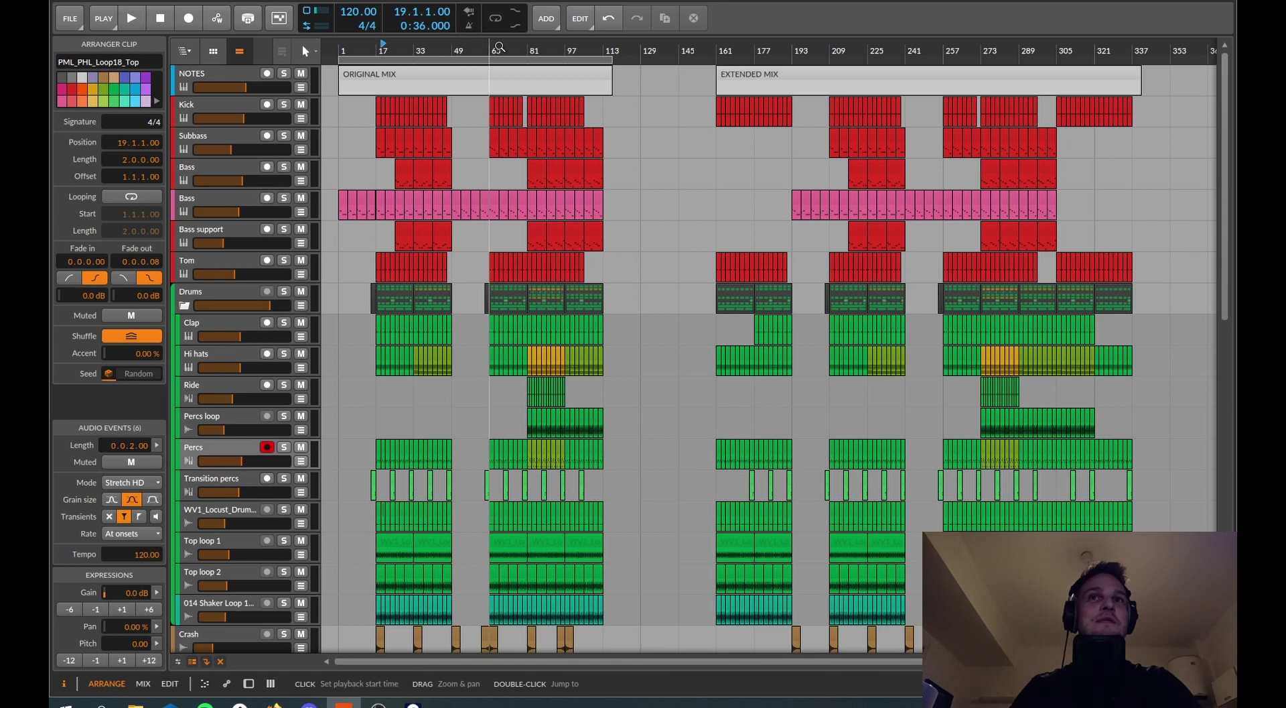
Step: Zoom the arranger so the Original Mix, bars 1 to about 149, fills the timeline
left_click_drag(497, 45, 615, 114)
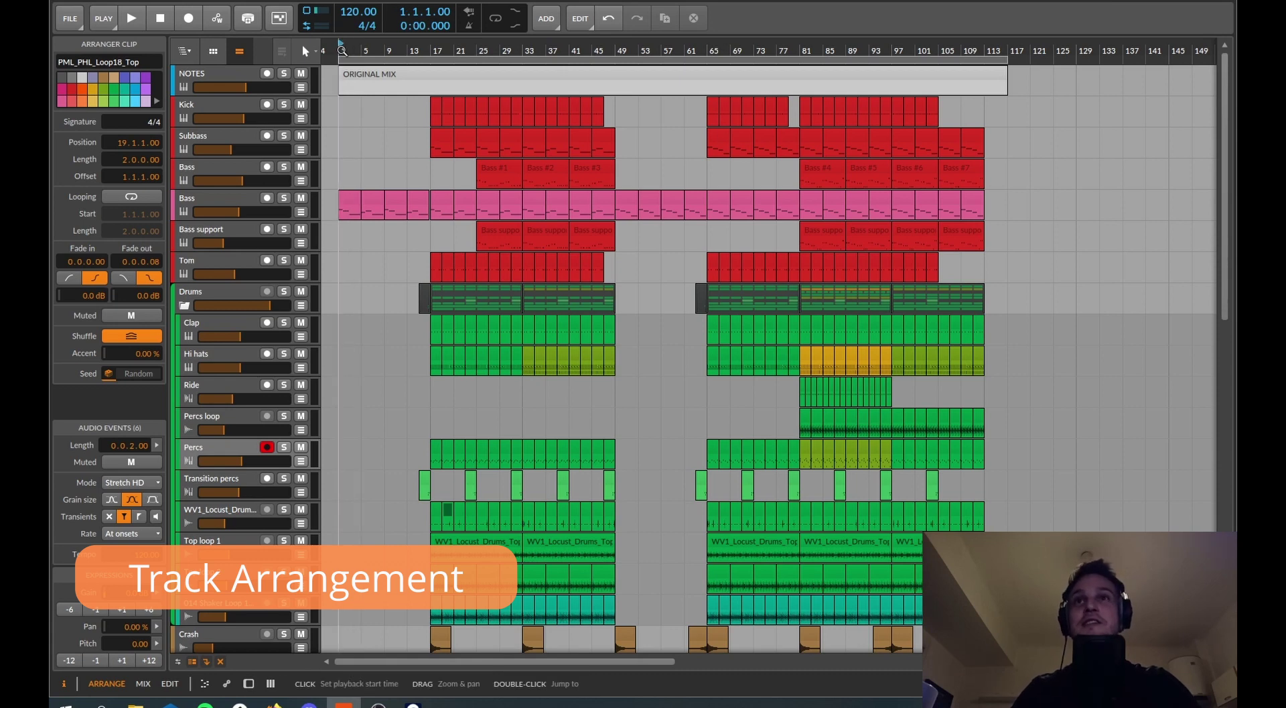
Step: Play the arrangement from bar 1 and stop it near bar 9
key("space")
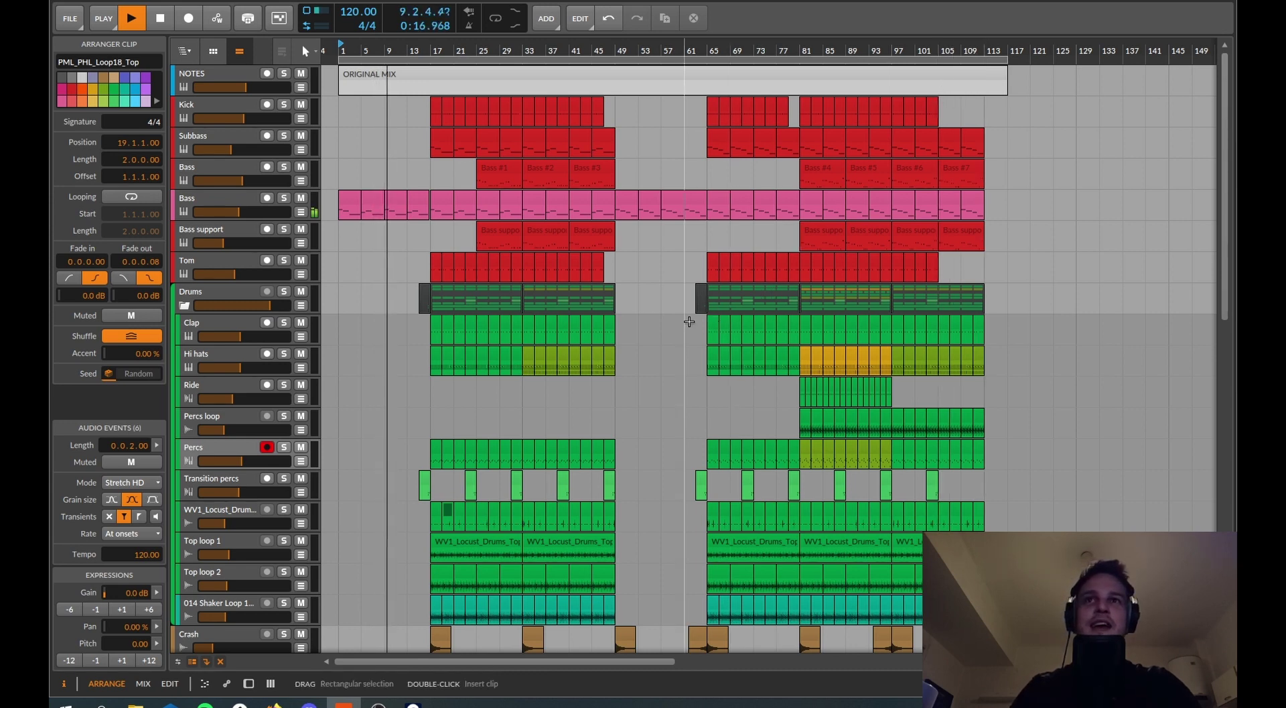
key("space")
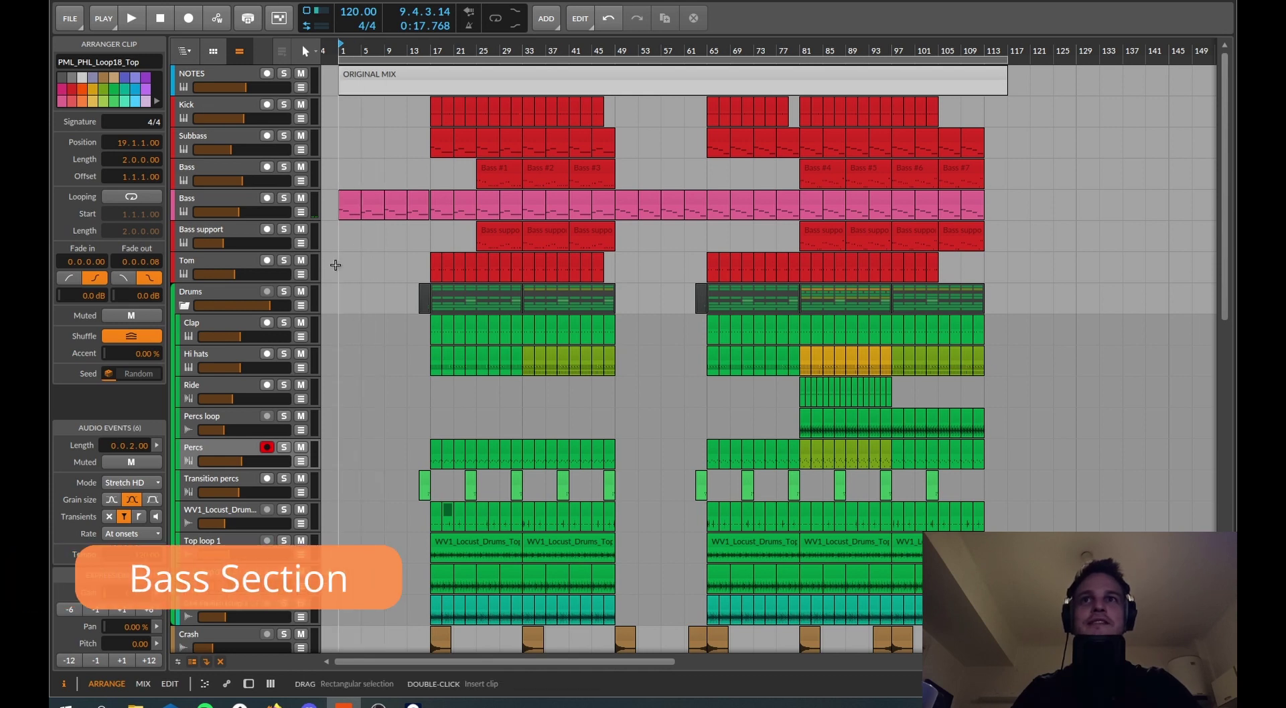
Step: Show the Kick track's Drum Machine and its sampler holding 'BTD Kick 47Hz F# Reach.wav'
left_click(207, 106)
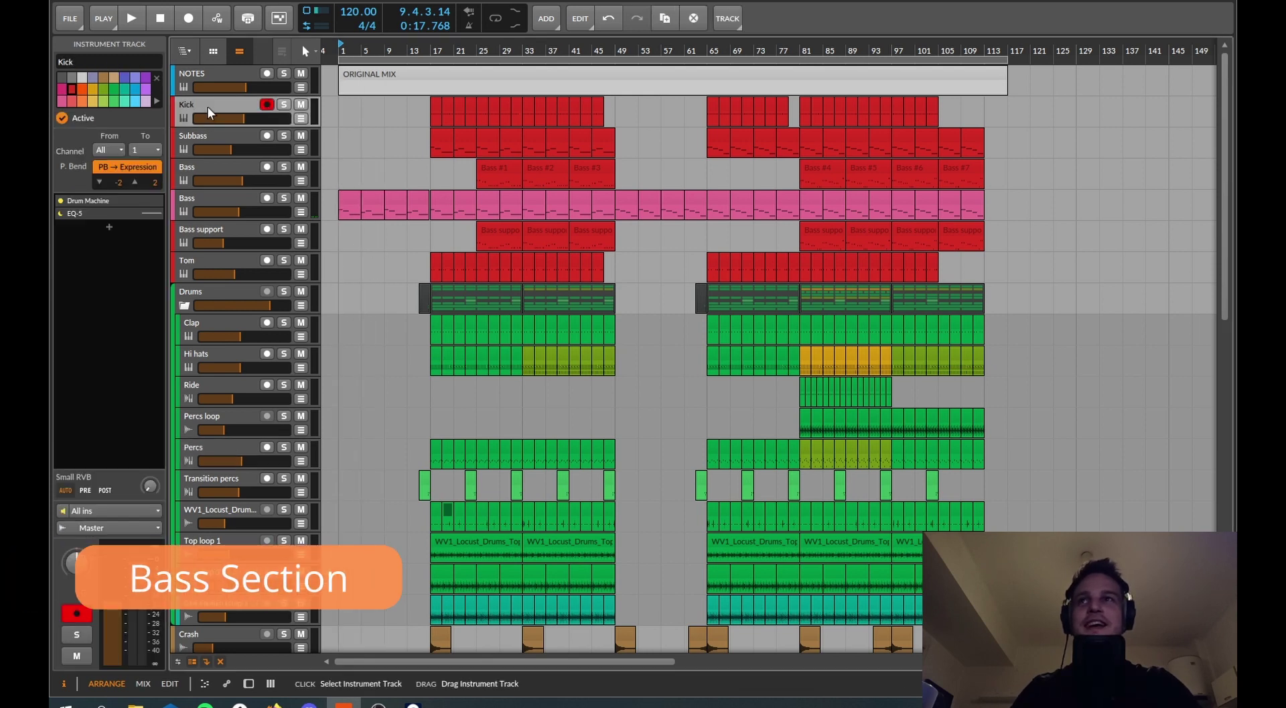
key("d")
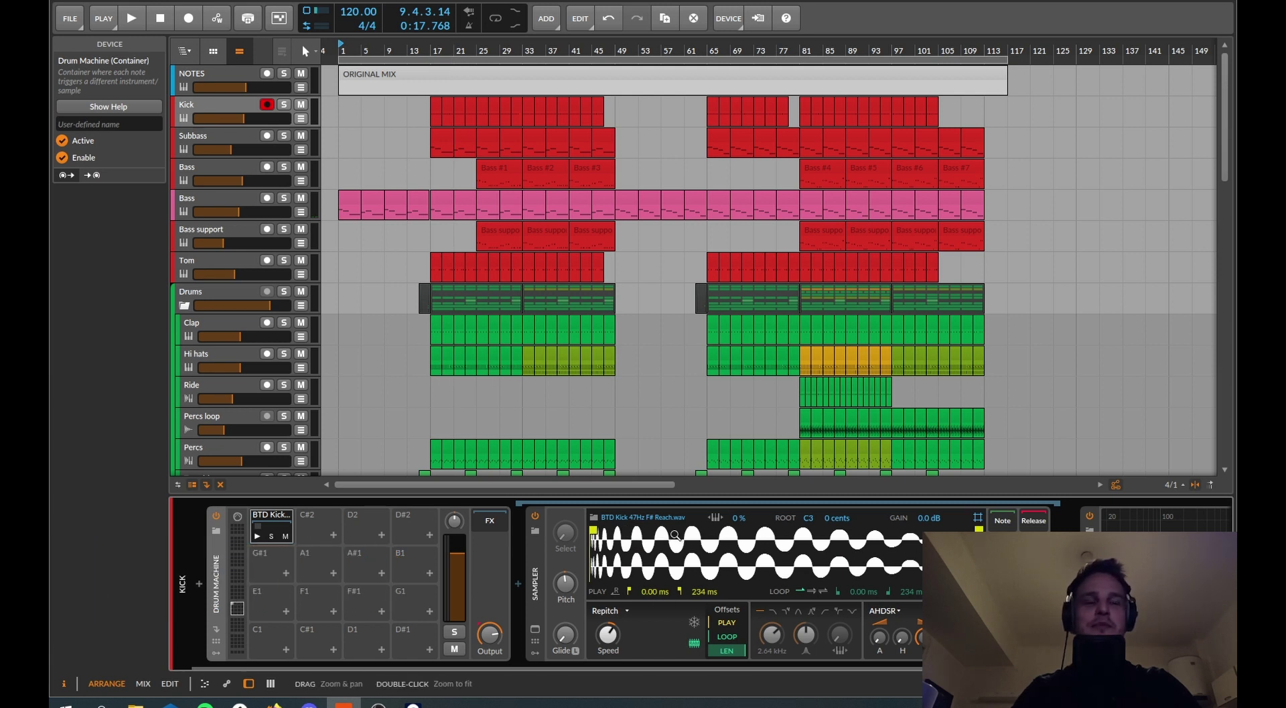
left_click_drag(913, 667, 1074, 667)
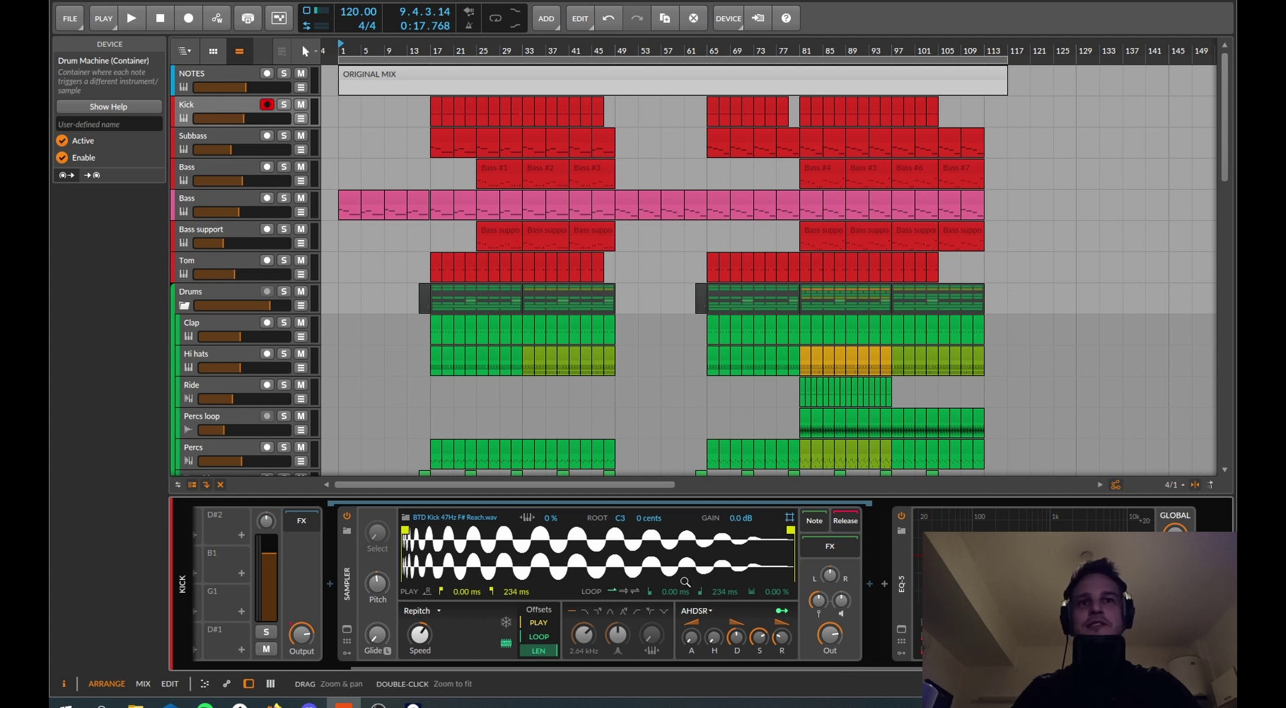
left_click_drag(727, 668, 562, 663)
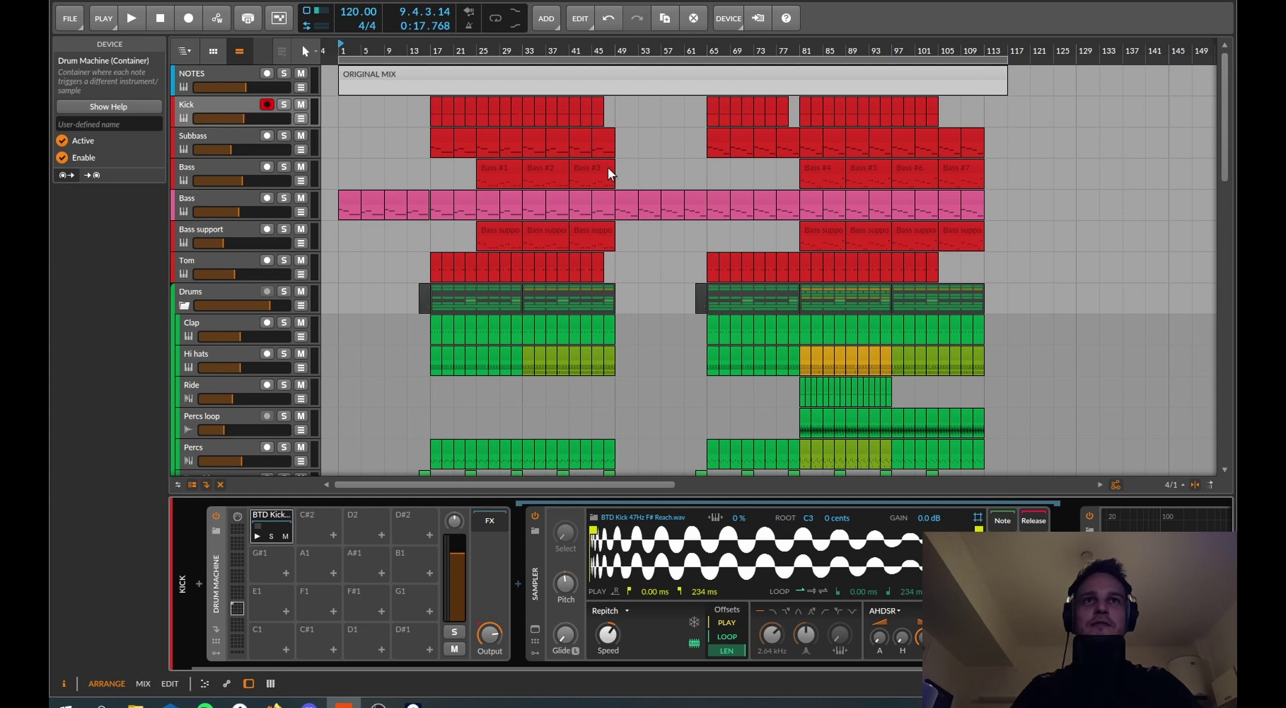
Step: Select and solo the Subbass track, then audition it from bar 25
left_click(199, 137)
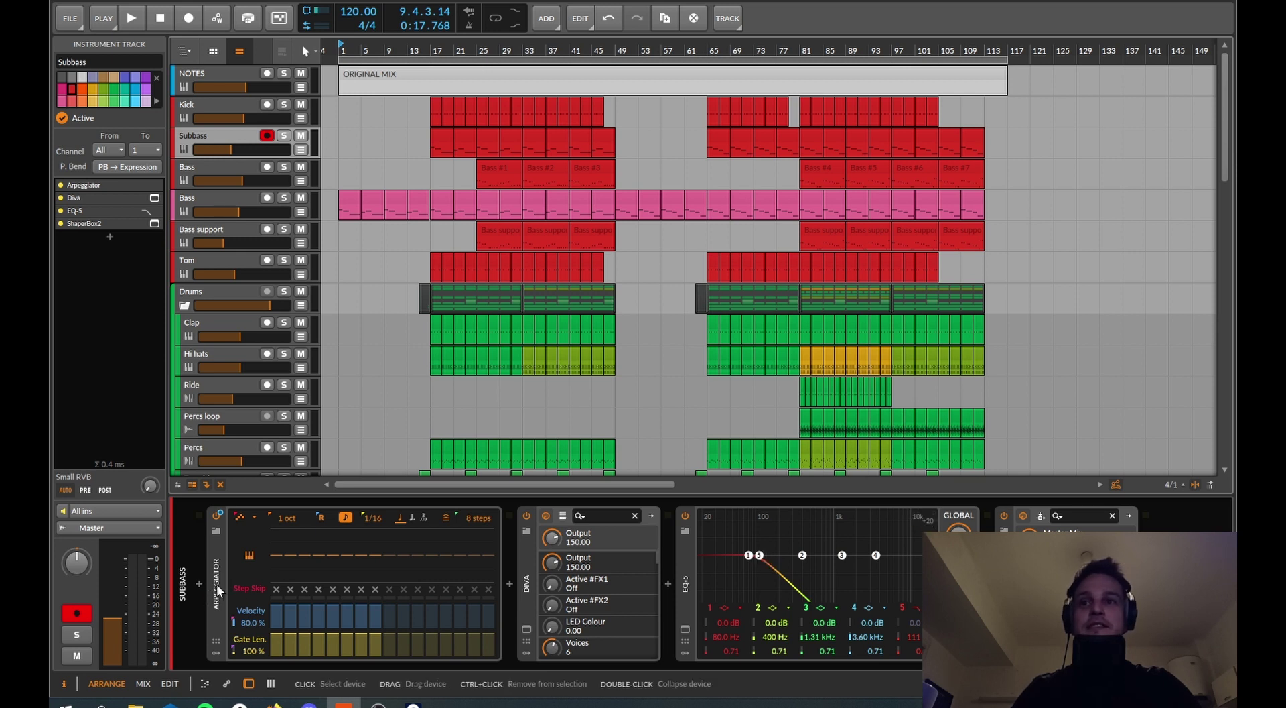
left_click(478, 50)
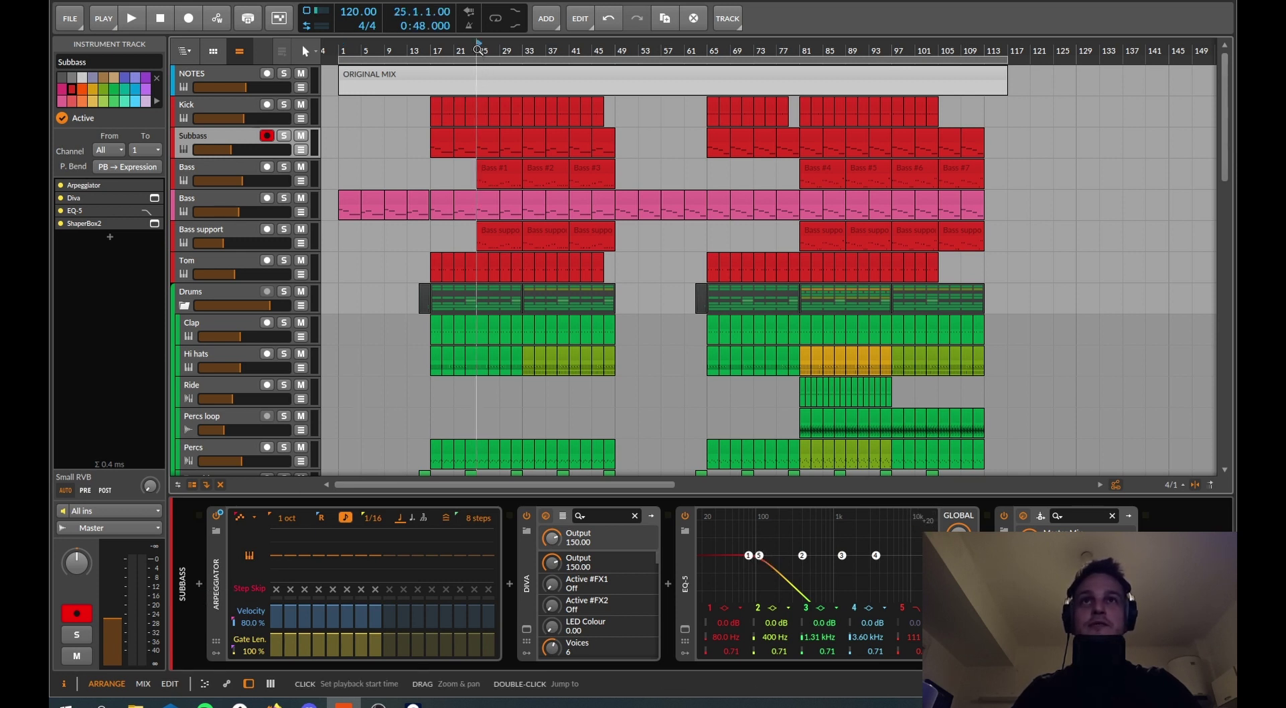
left_click(283, 138)
key("space")
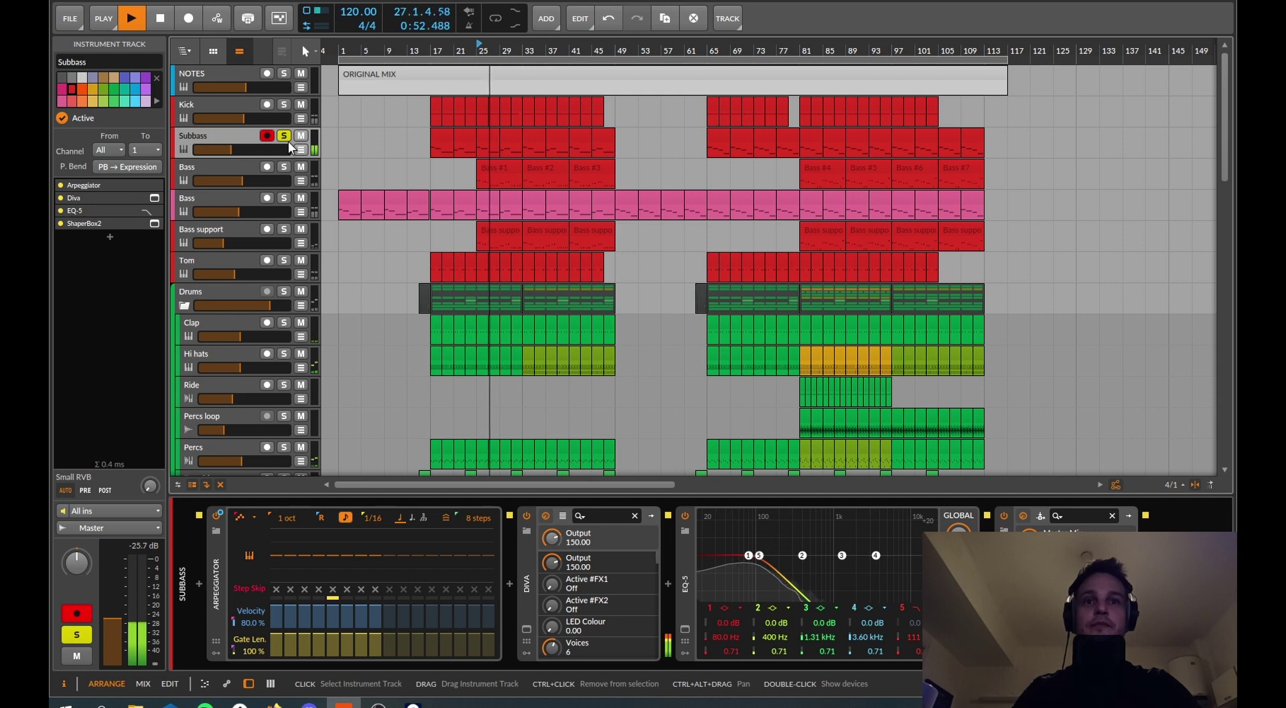
key("space")
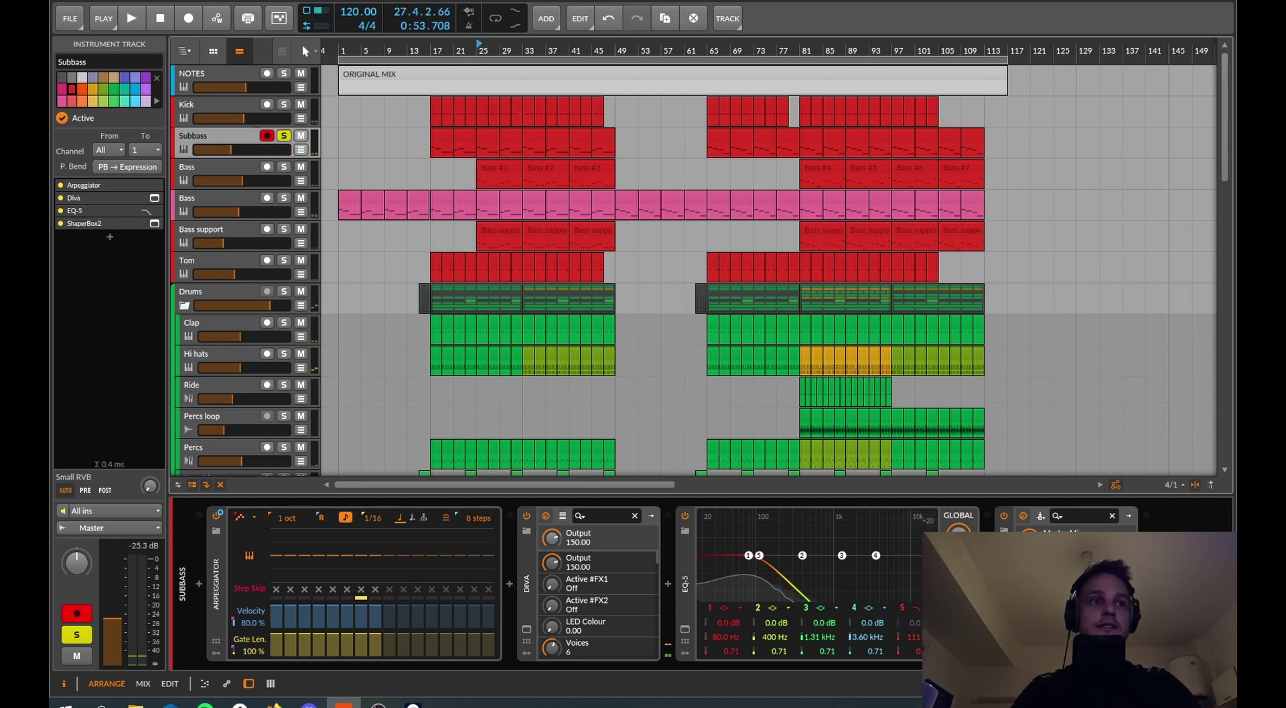
Step: View the ShaperBox2 plug-in window with its volume-shaping curve, then close it
left_click(154, 223)
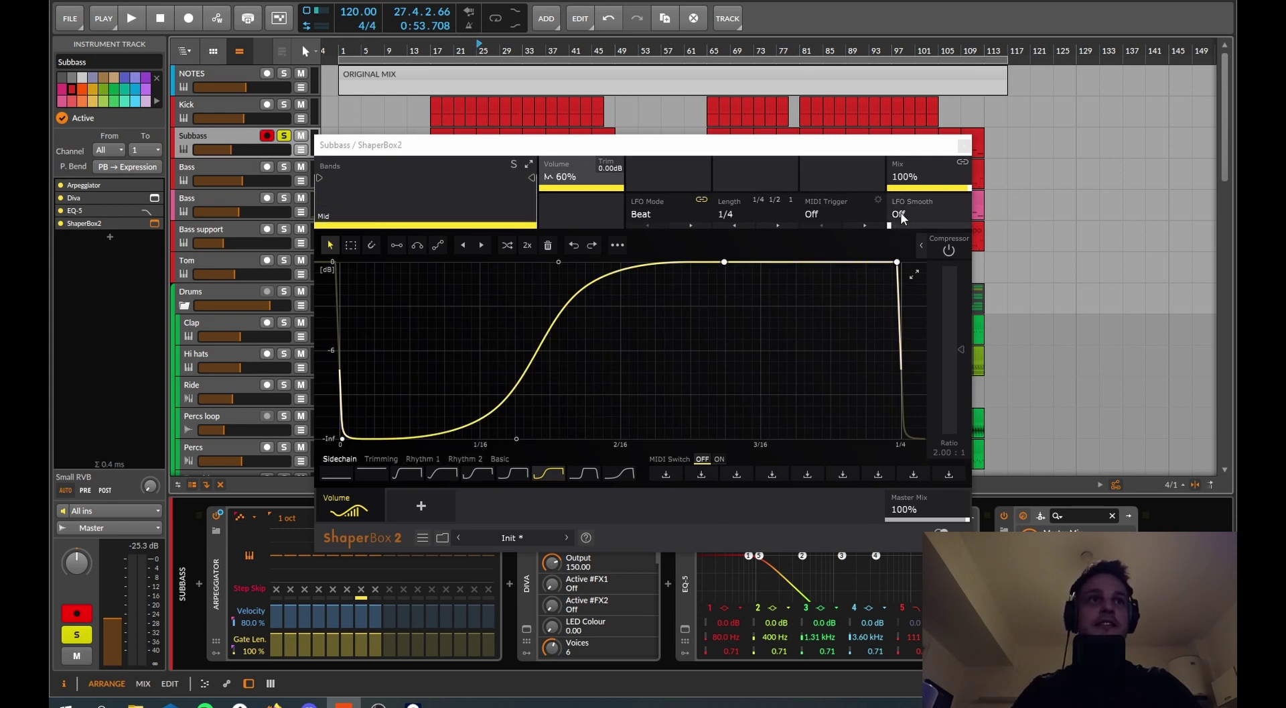
left_click(964, 147)
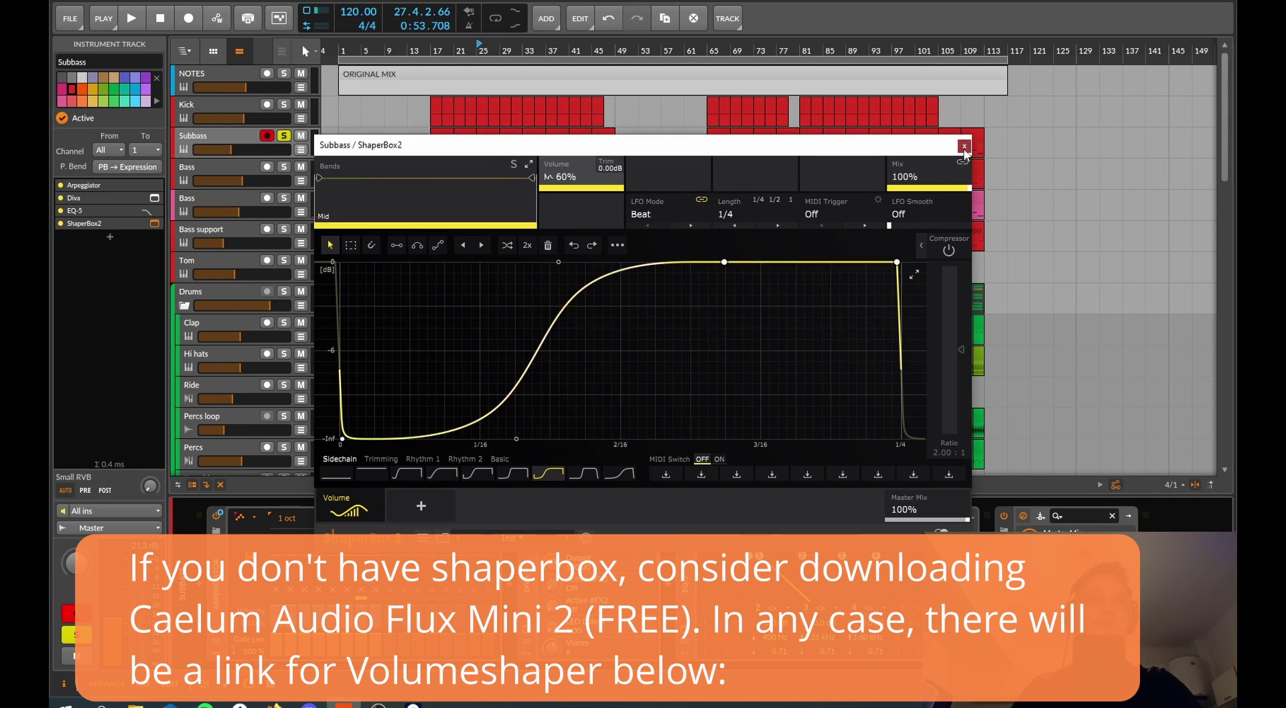
left_click(964, 148)
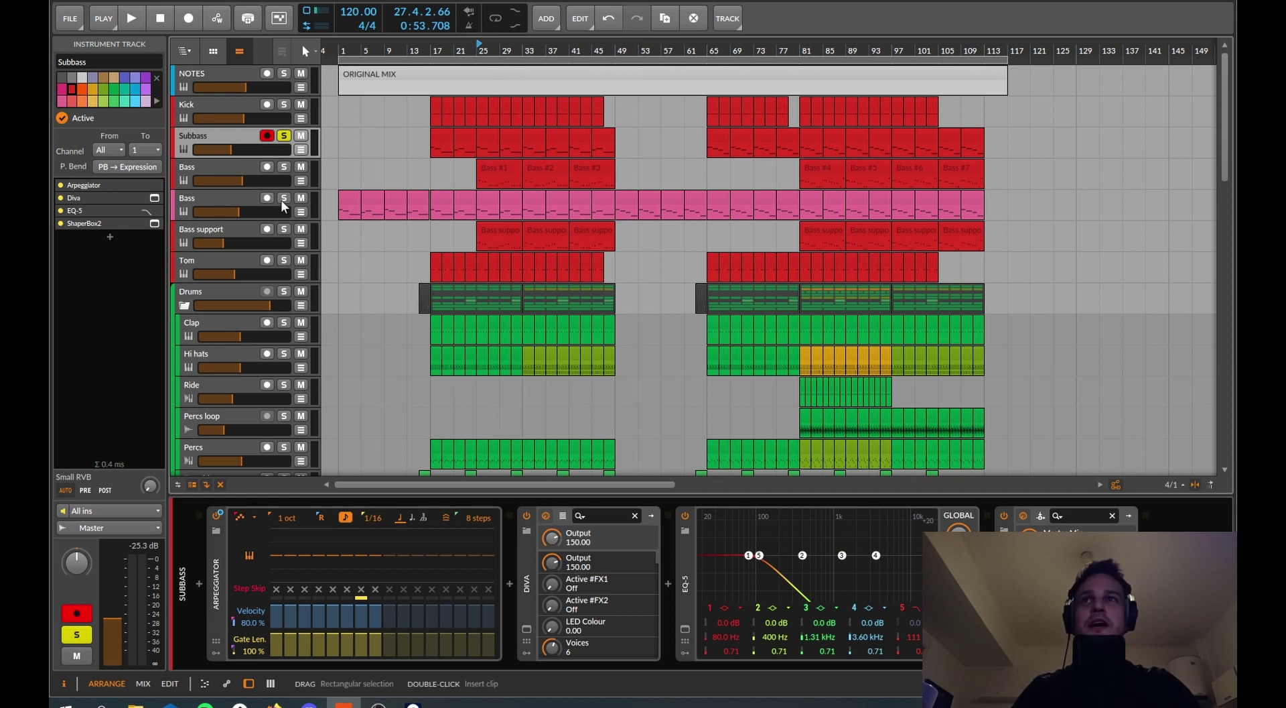
Step: Unsolo Subbass and audition the soloed Bass track from bar 25 with its devices shown
left_click(285, 136)
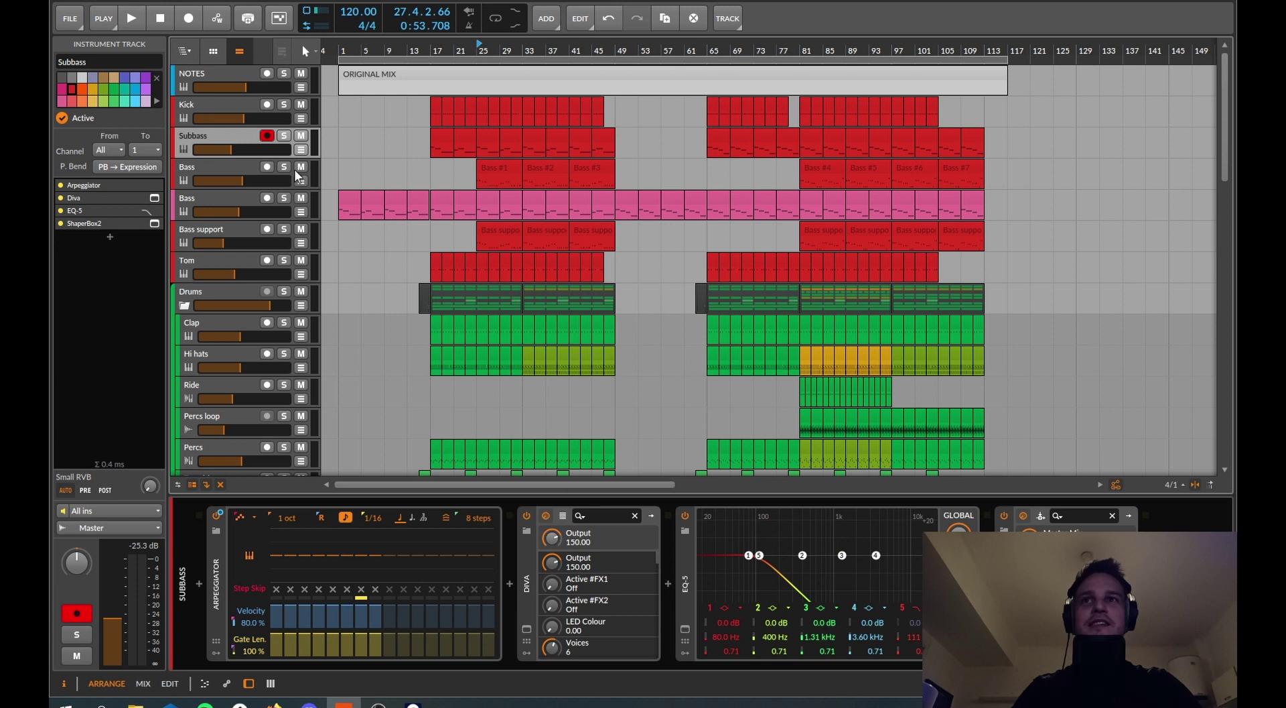
left_click(284, 167)
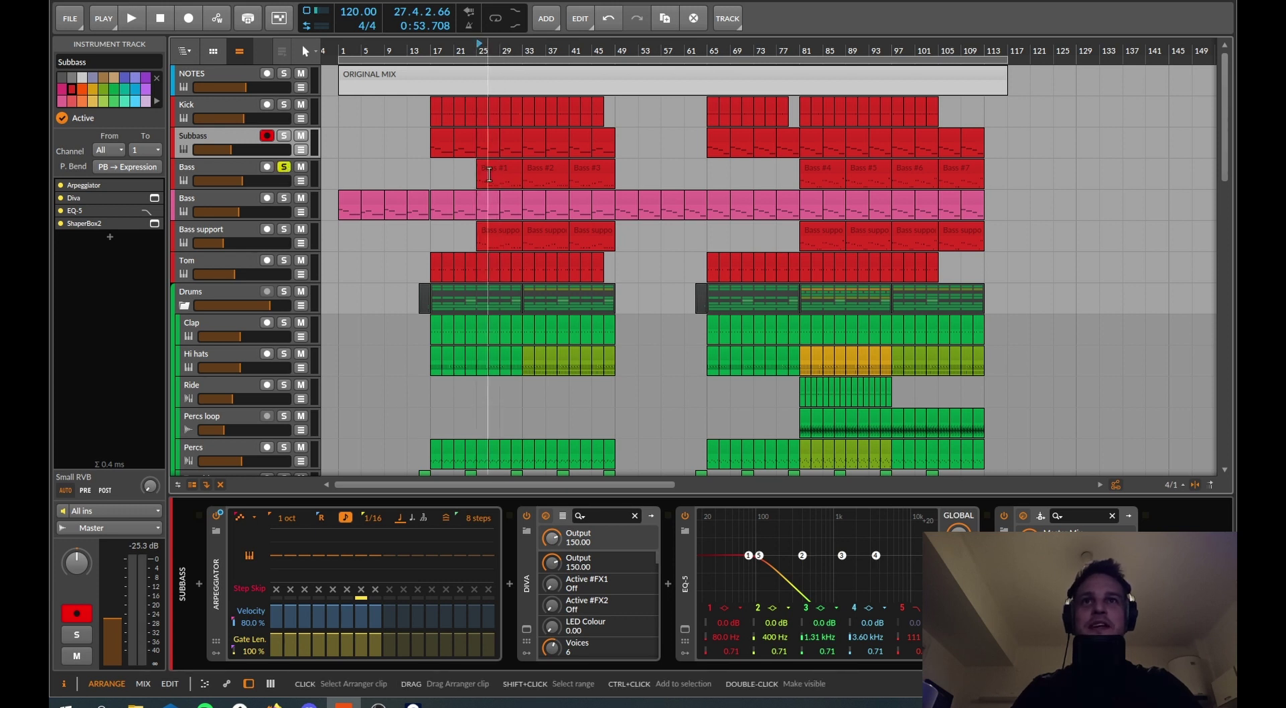
key("space")
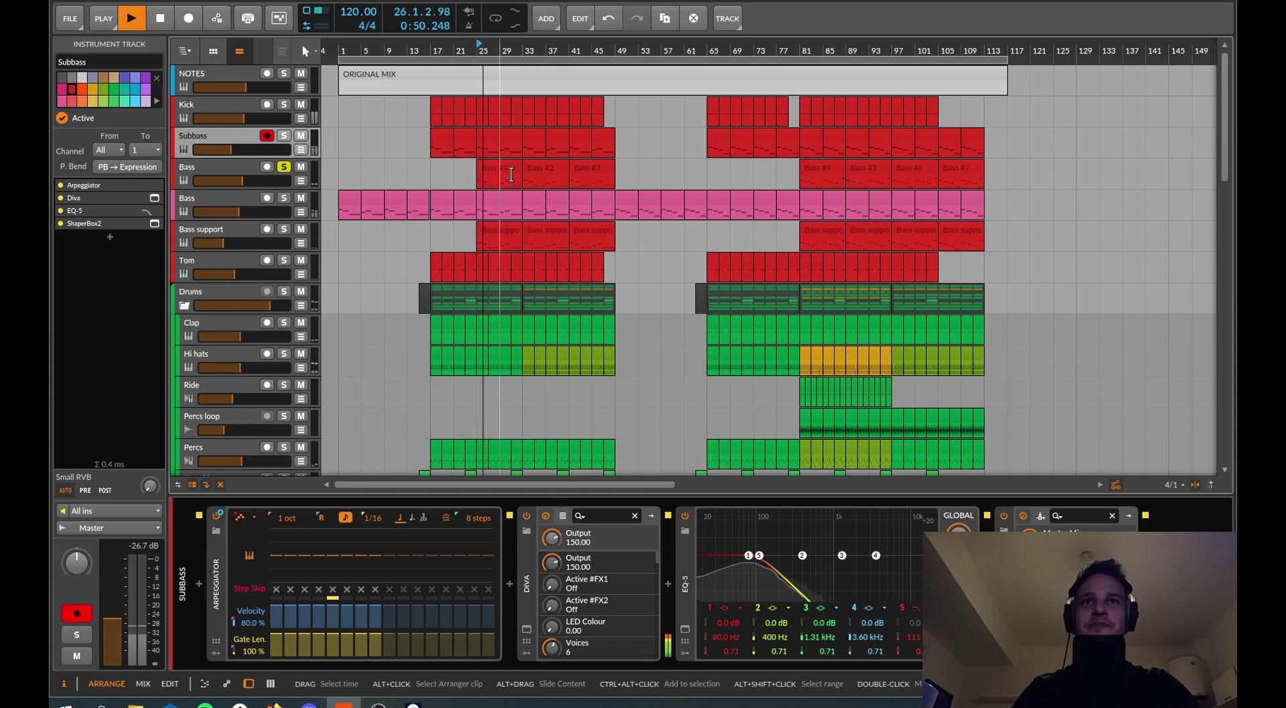
left_click(205, 163)
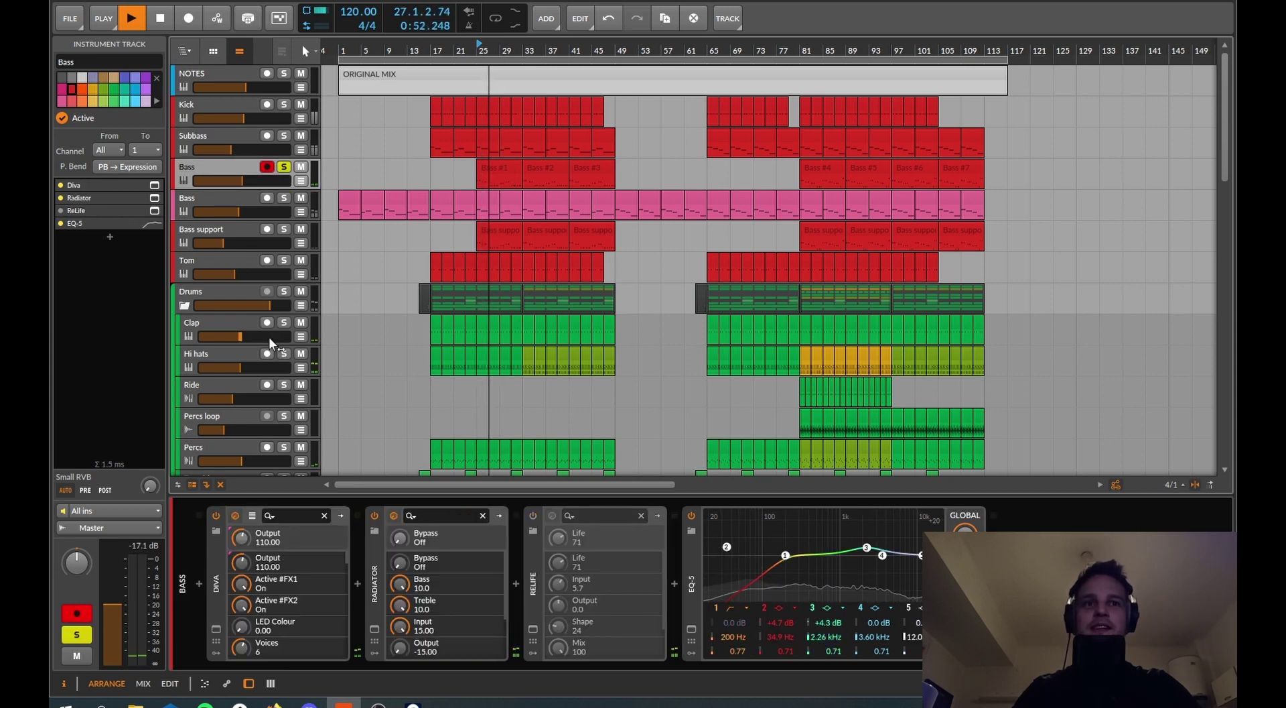
key("space")
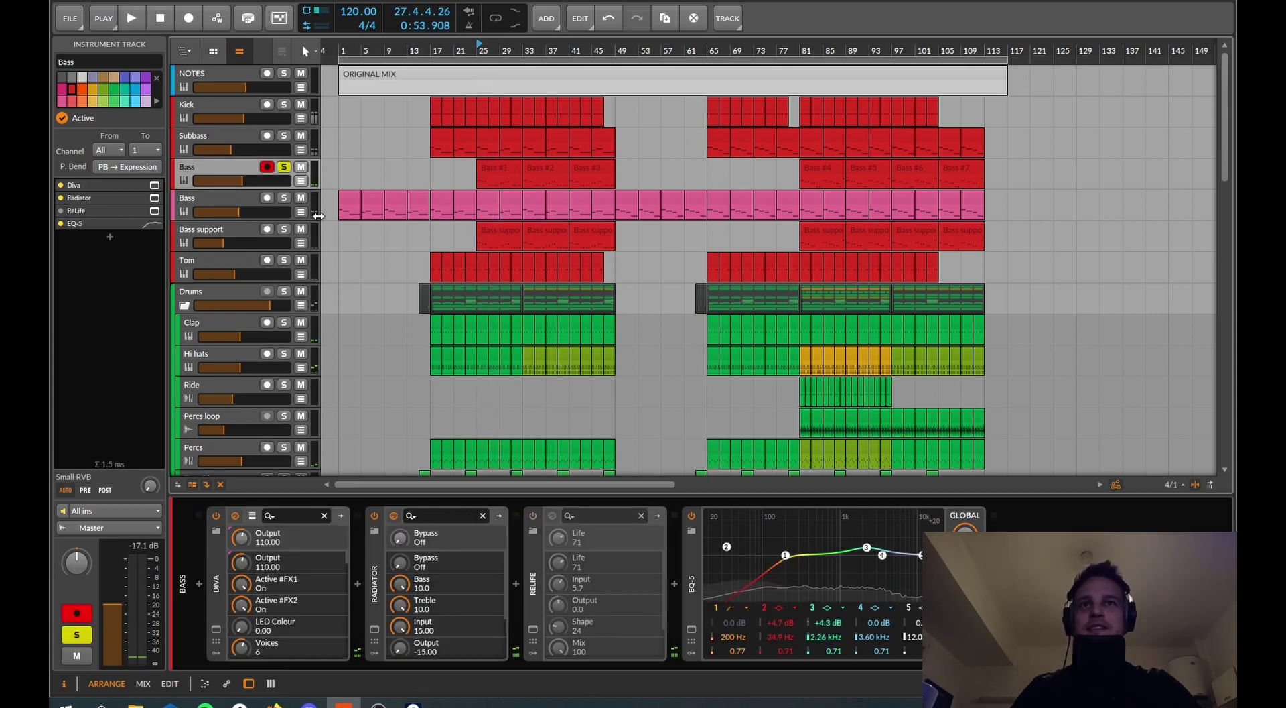
Step: Leave only Bass support soloed, stop playback, and show the Tom track's devices
left_click(284, 166)
left_click(284, 235)
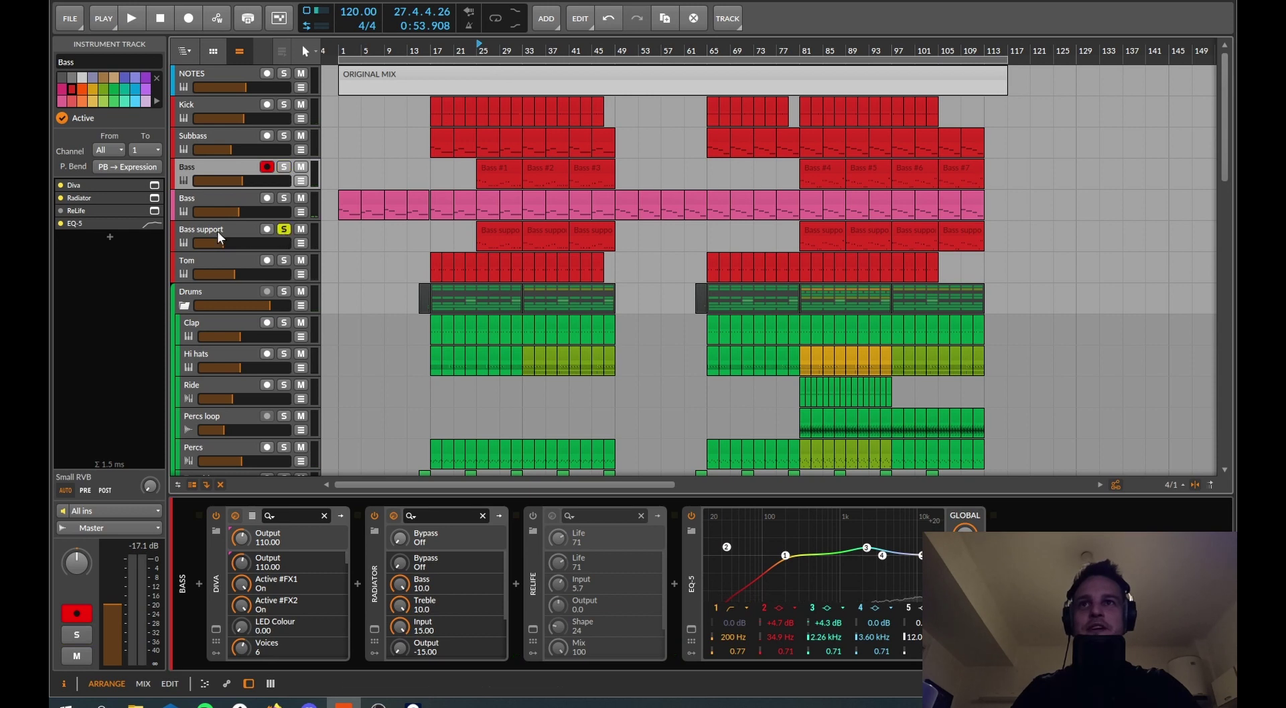
left_click(214, 230)
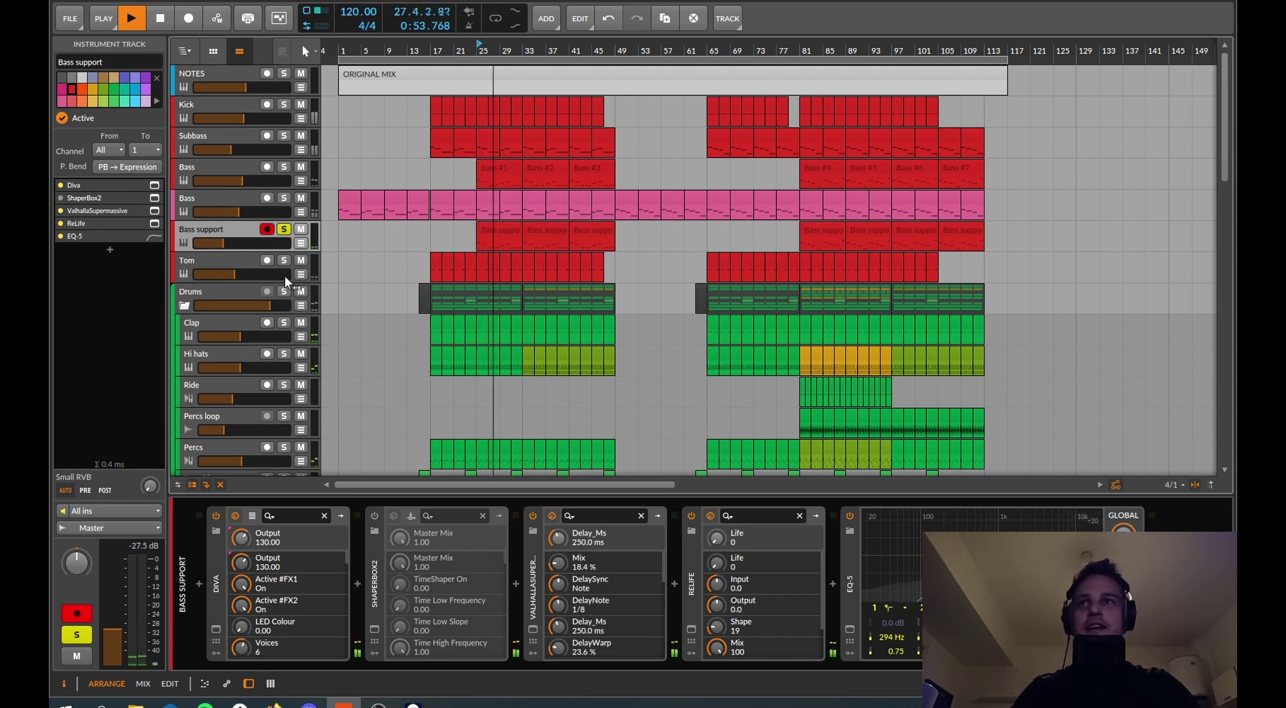
key("space")
left_click(227, 260)
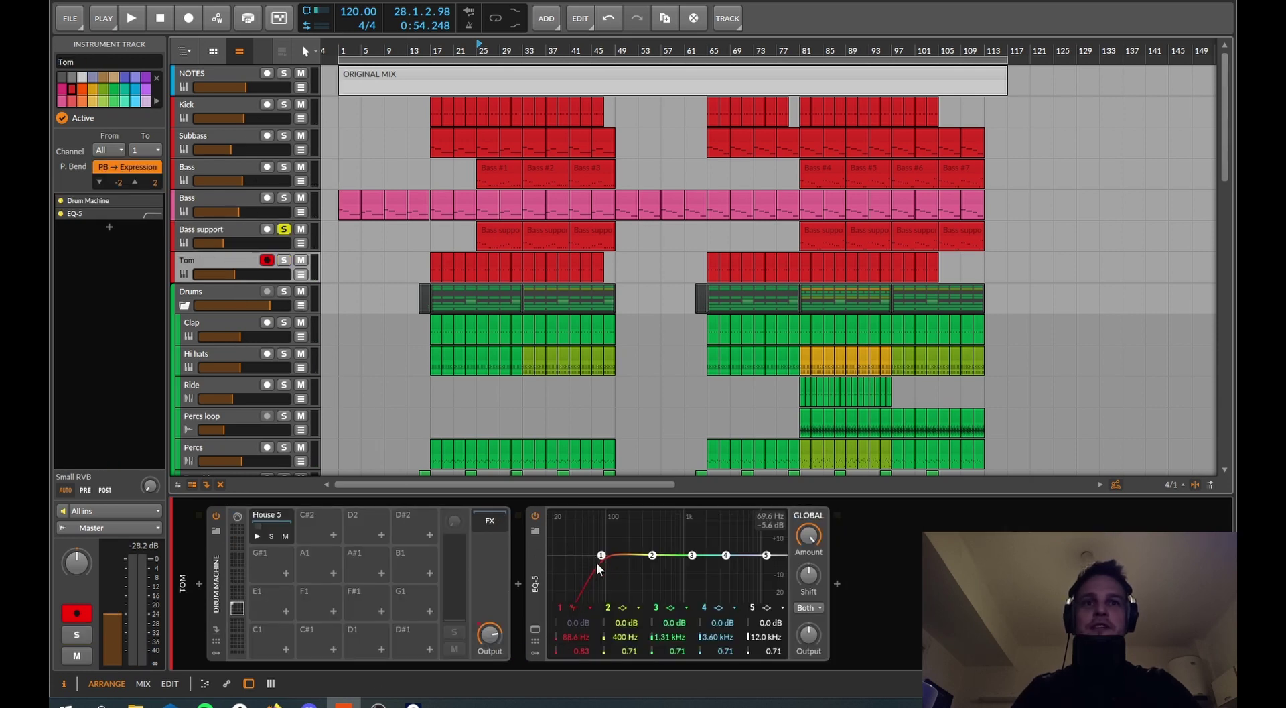
Step: Solo Tom, Bass support, both Bass tracks, Subbass and Kick, play them, then select Subbass
left_click(284, 260)
left_click_drag(278, 216, 287, 105)
key("space")
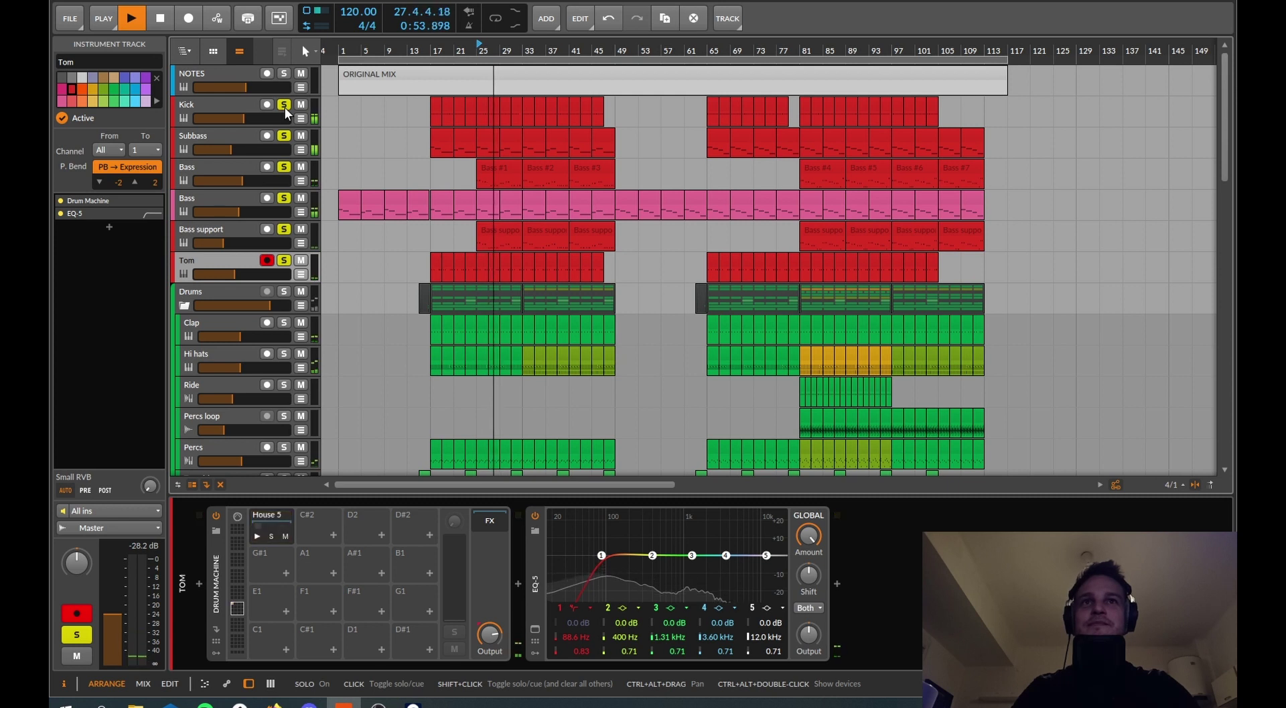
key("space")
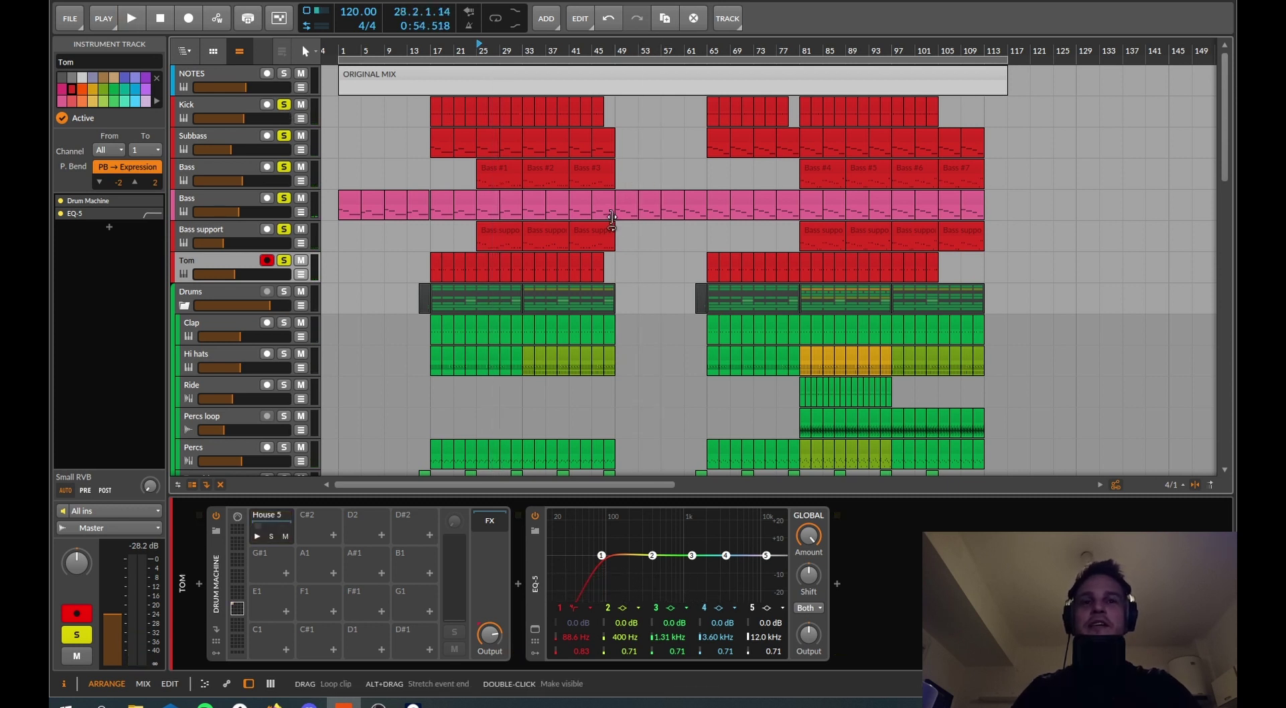
left_click(209, 145)
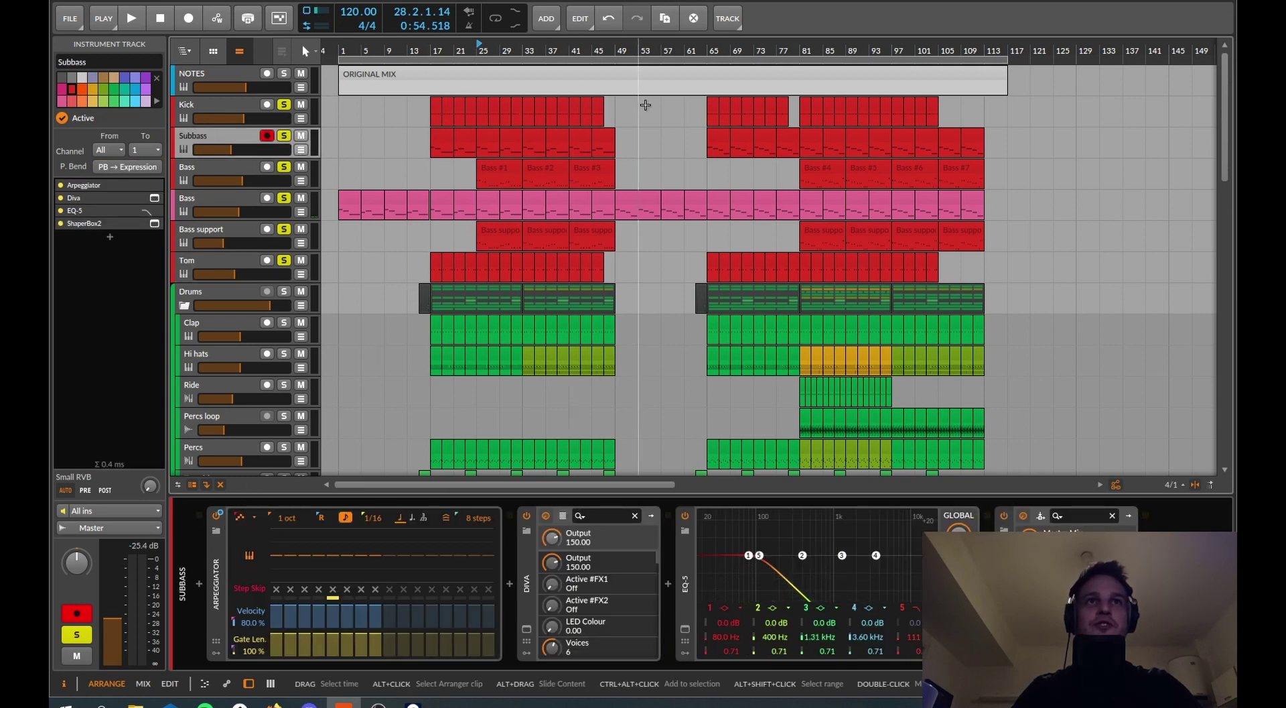
Step: Audition the low end around bar 65, then unsolo Subbass and Kick and replay
left_click_drag(710, 51, 702, 73)
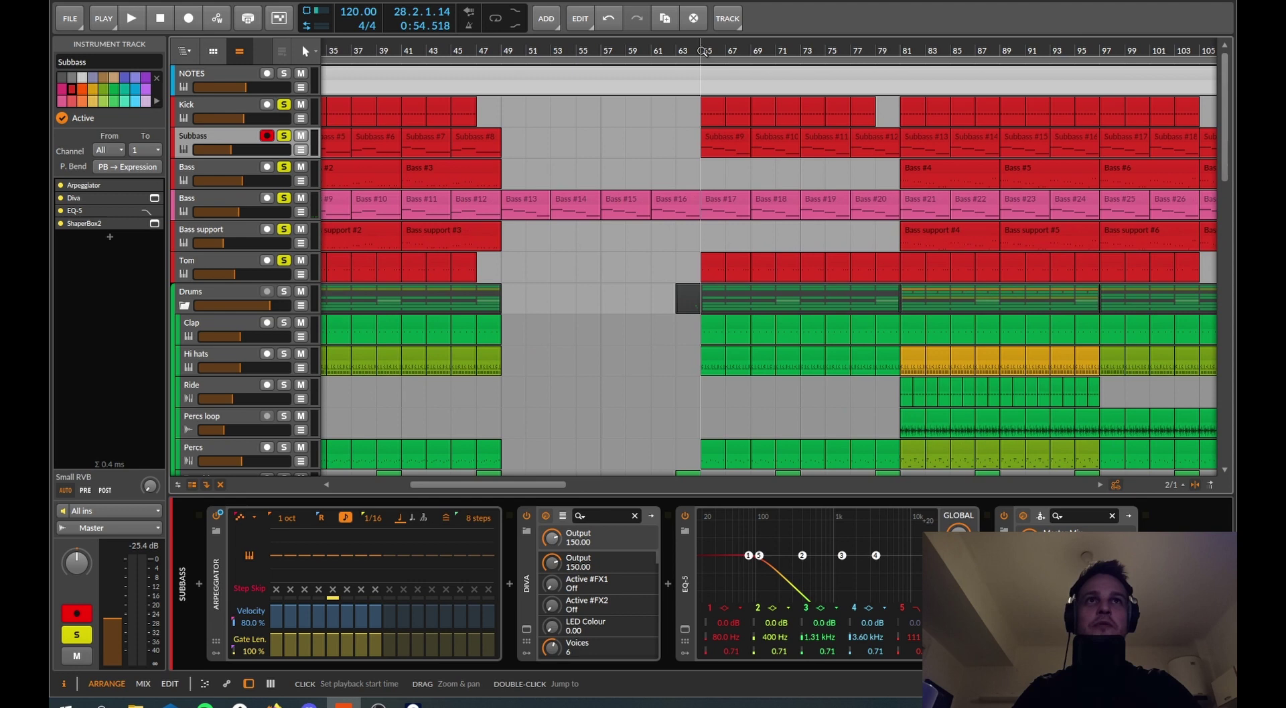
key("space")
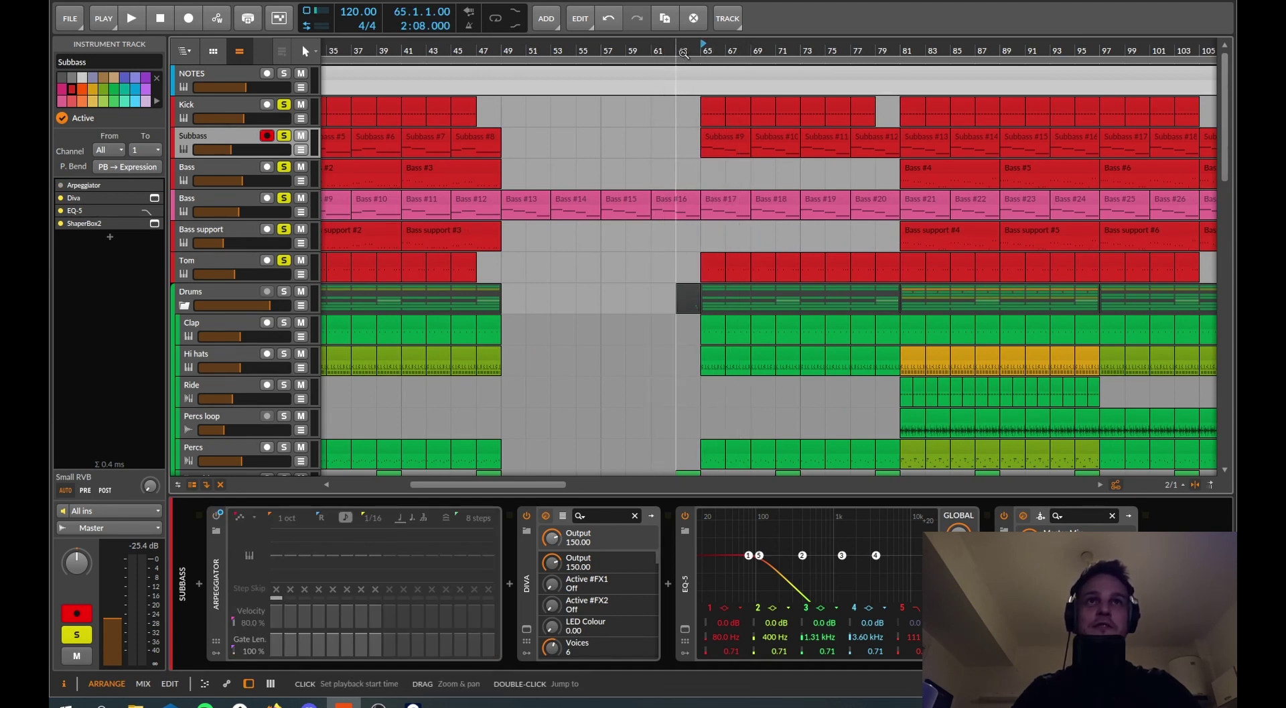
key("space")
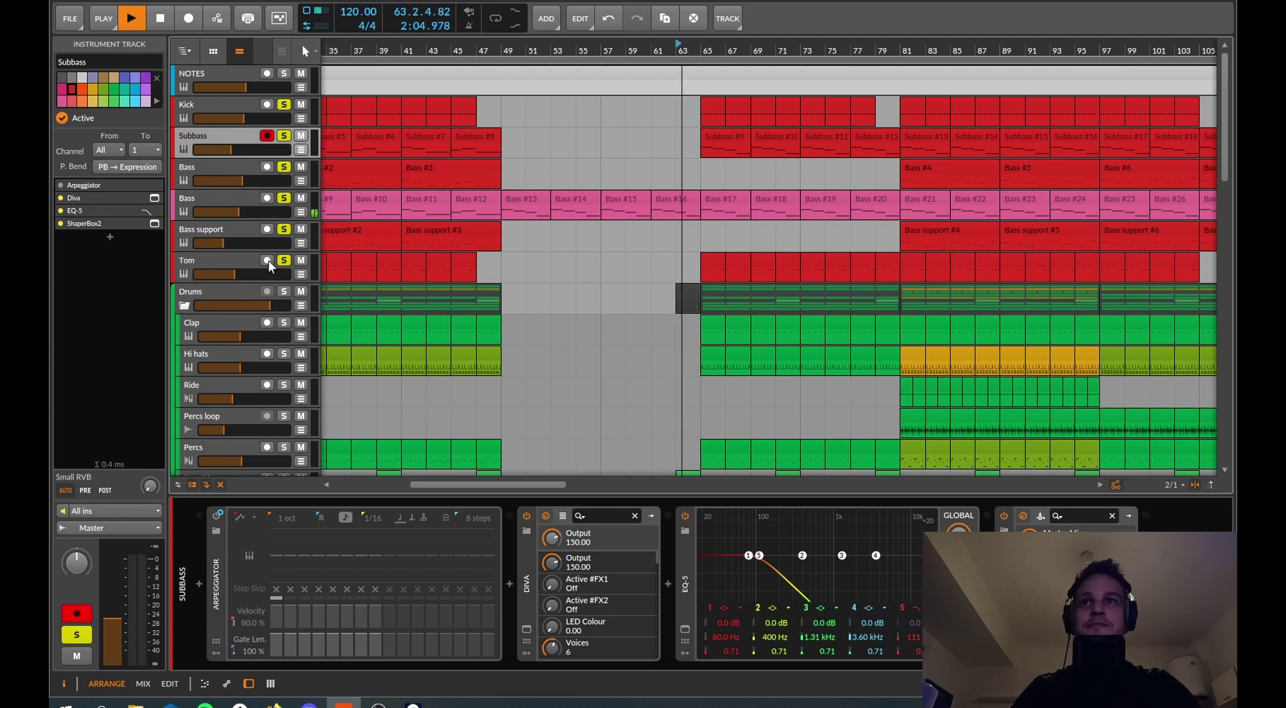
key("space")
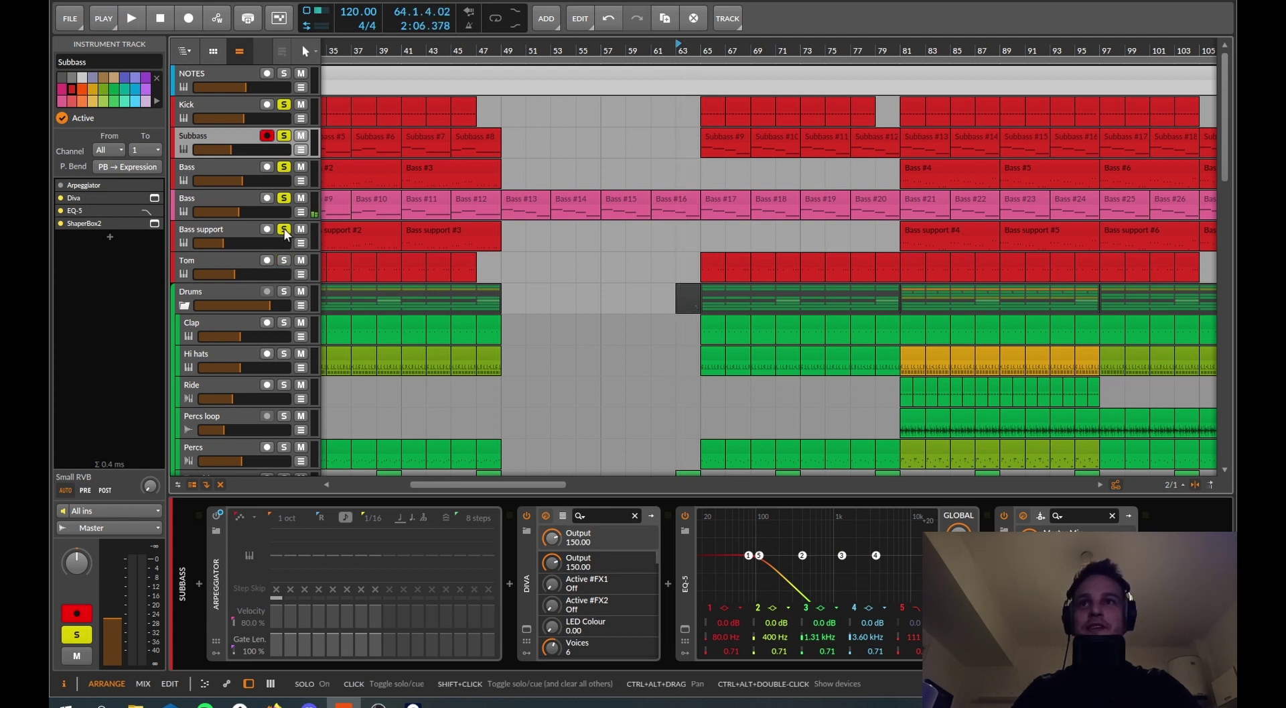
left_click(287, 136)
left_click(284, 104)
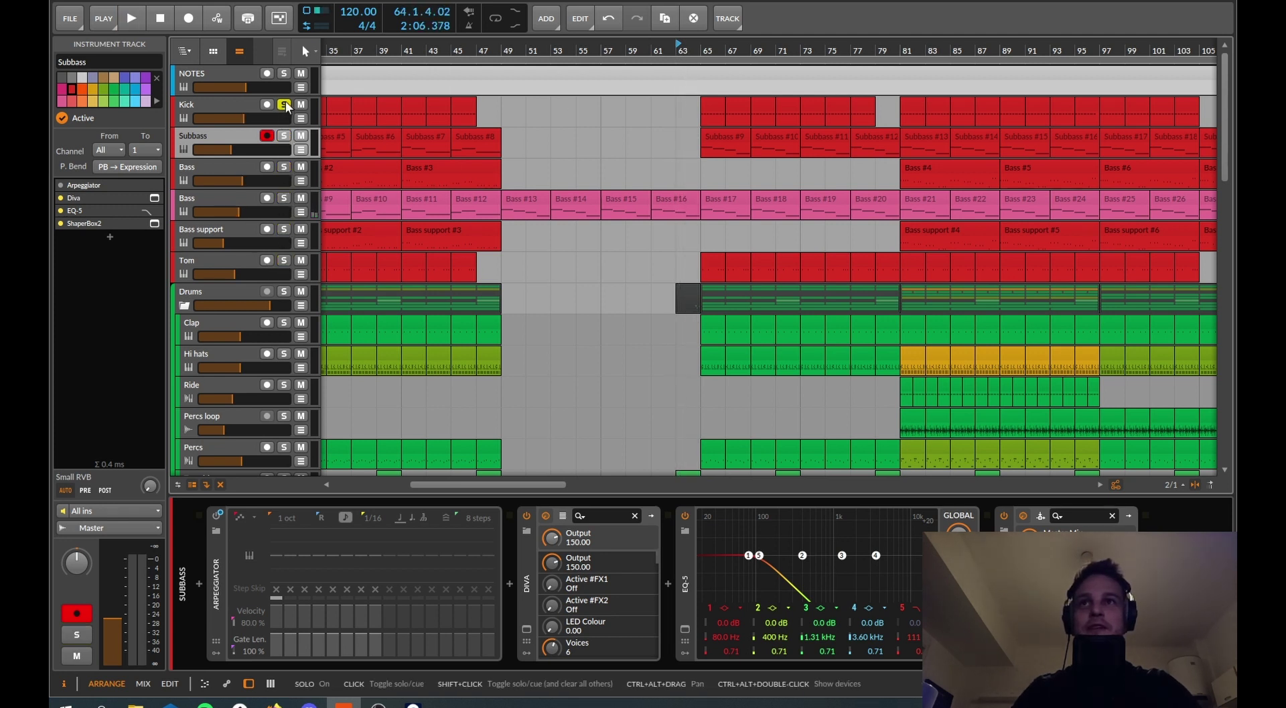
key("space")
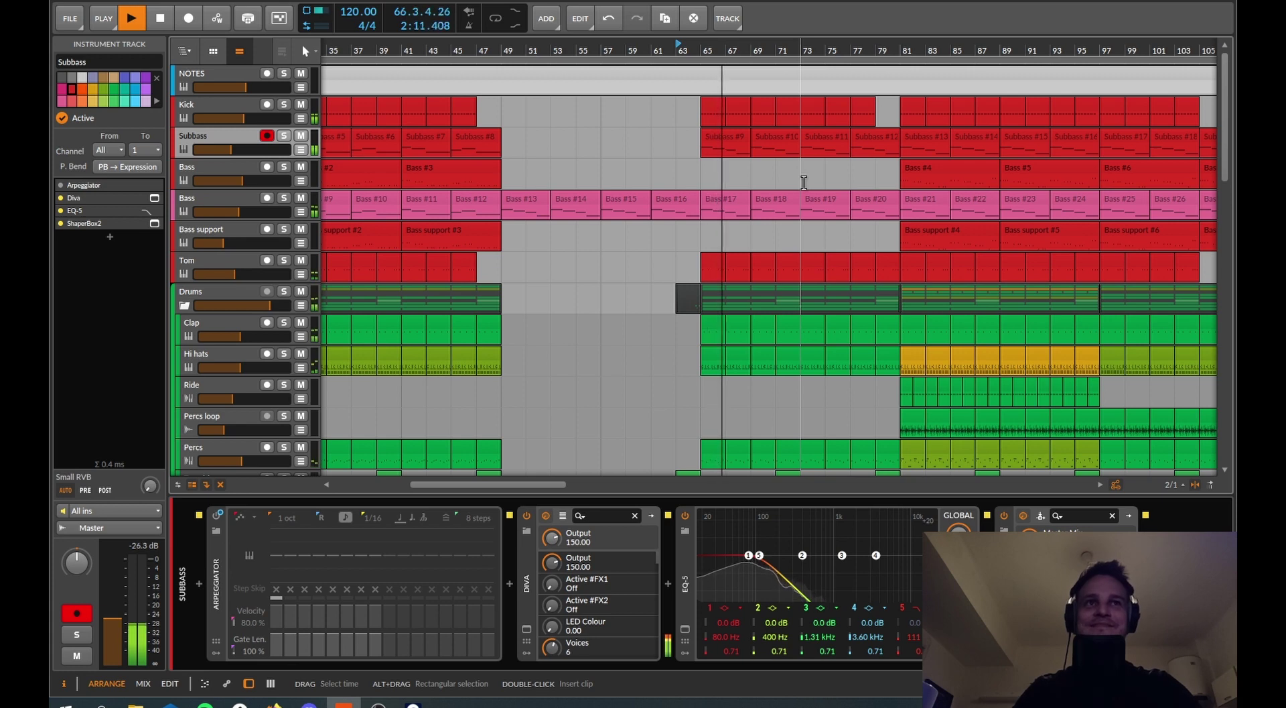
key("space")
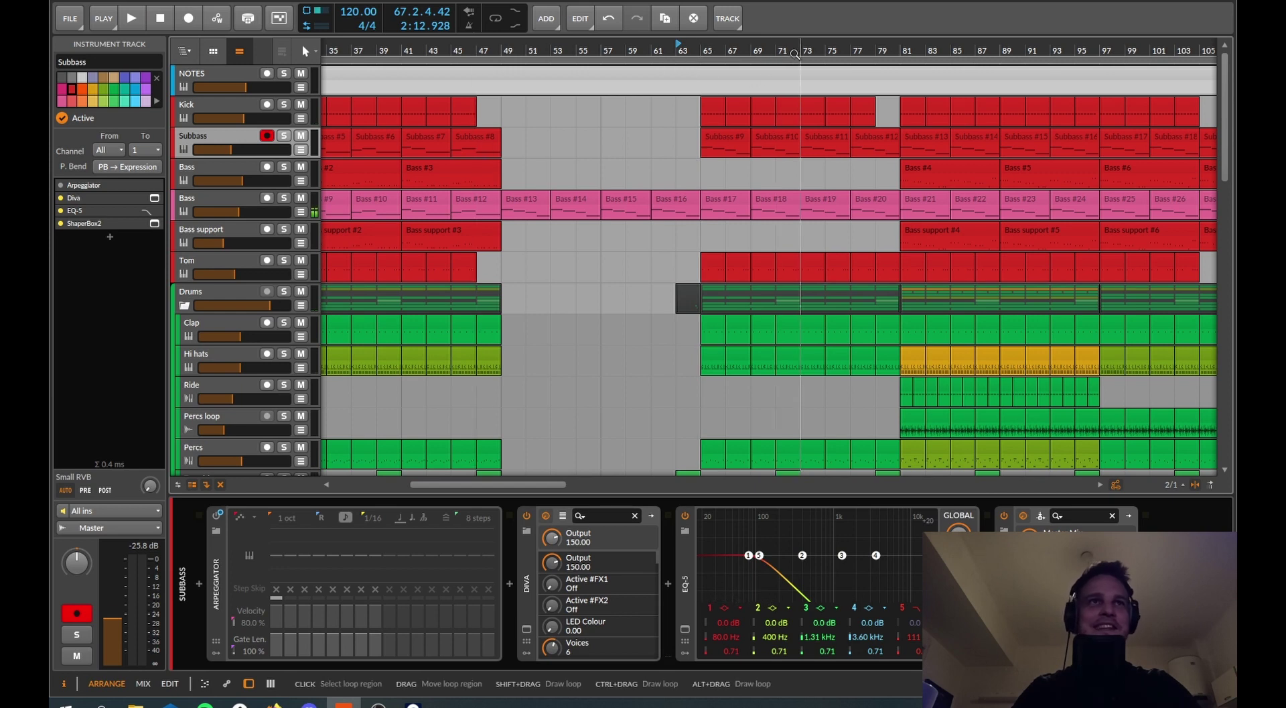
Step: Play from bar 81, then zoom out to the whole arrangement with the drum tracks visible
left_click_drag(801, 50, 682, 50)
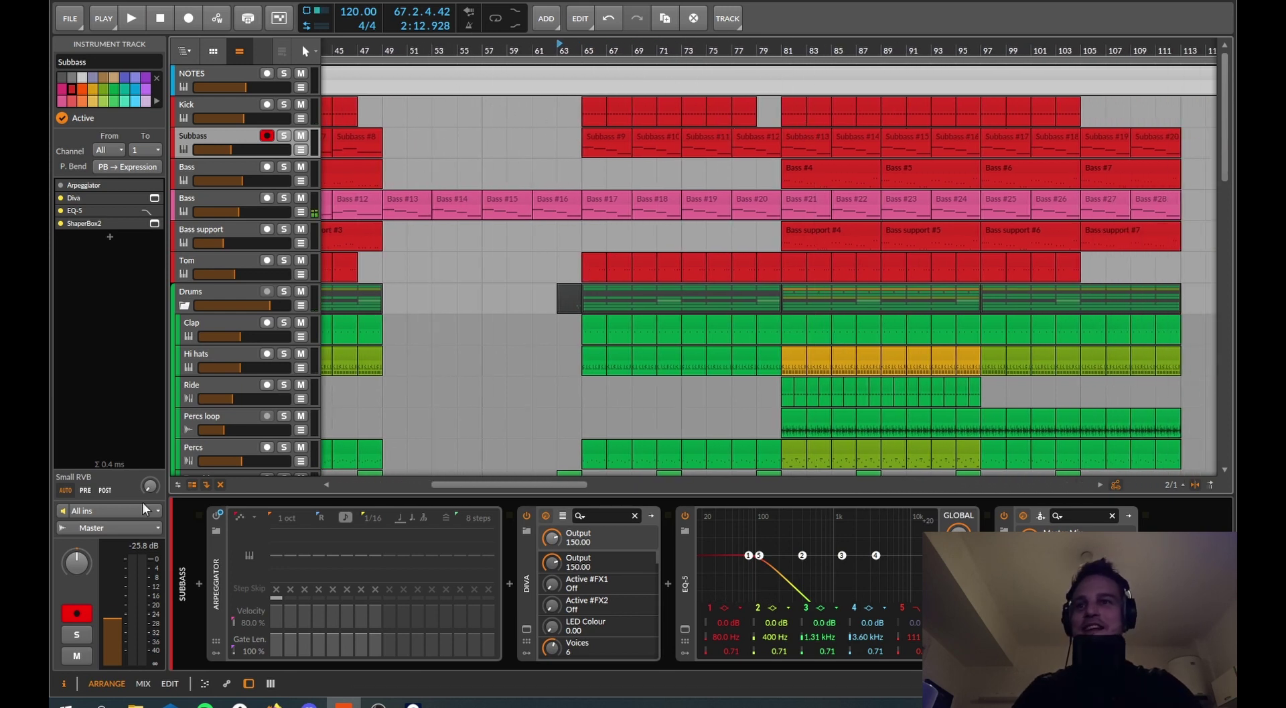
left_click(216, 517)
left_click(781, 50)
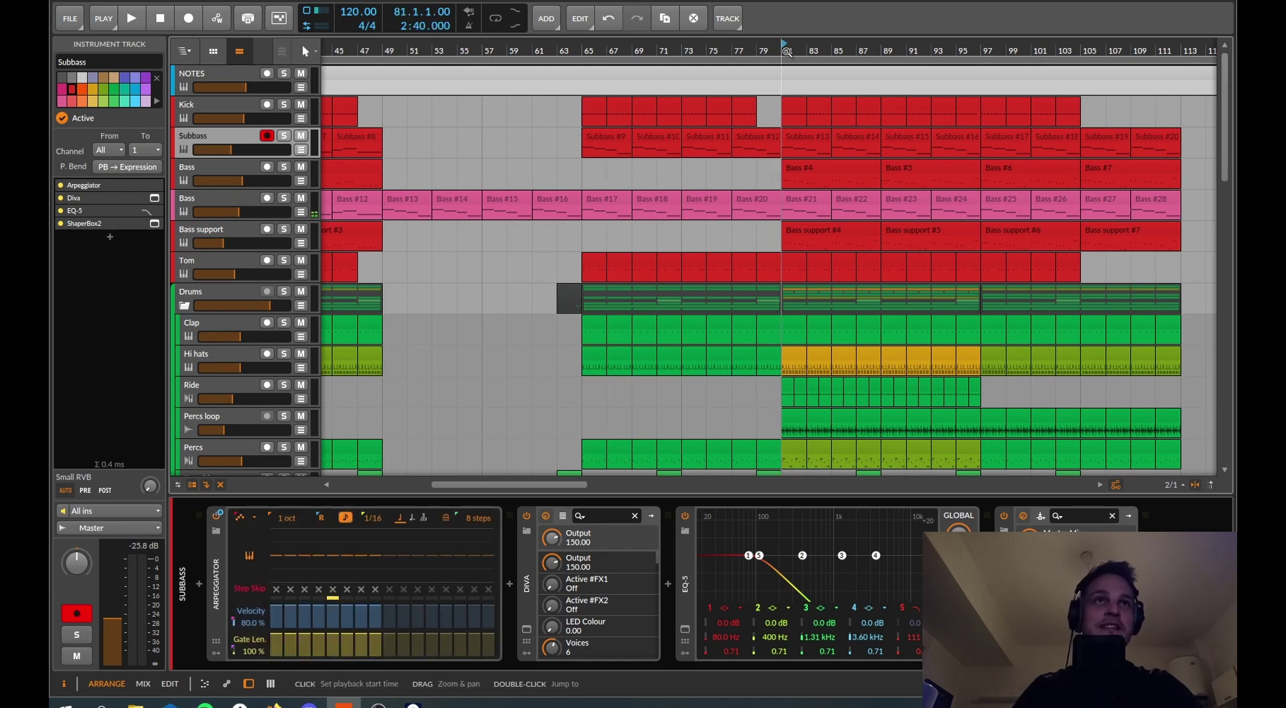
key("space")
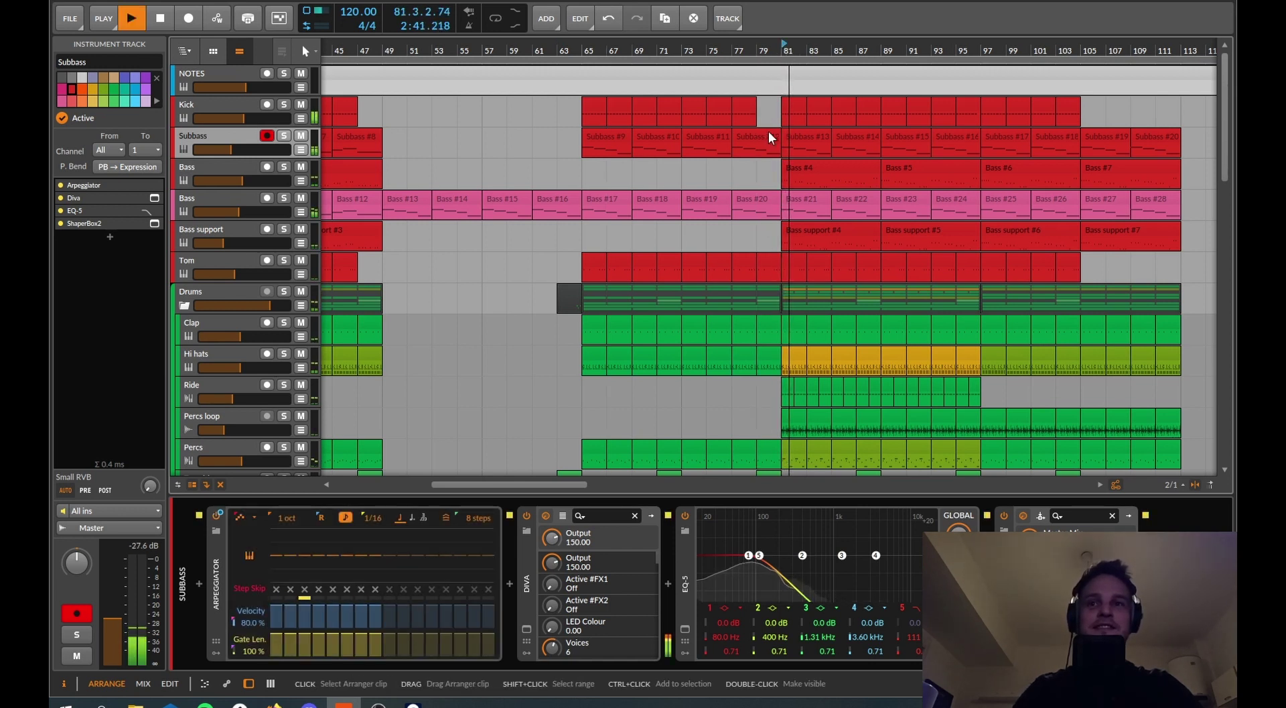
key("space")
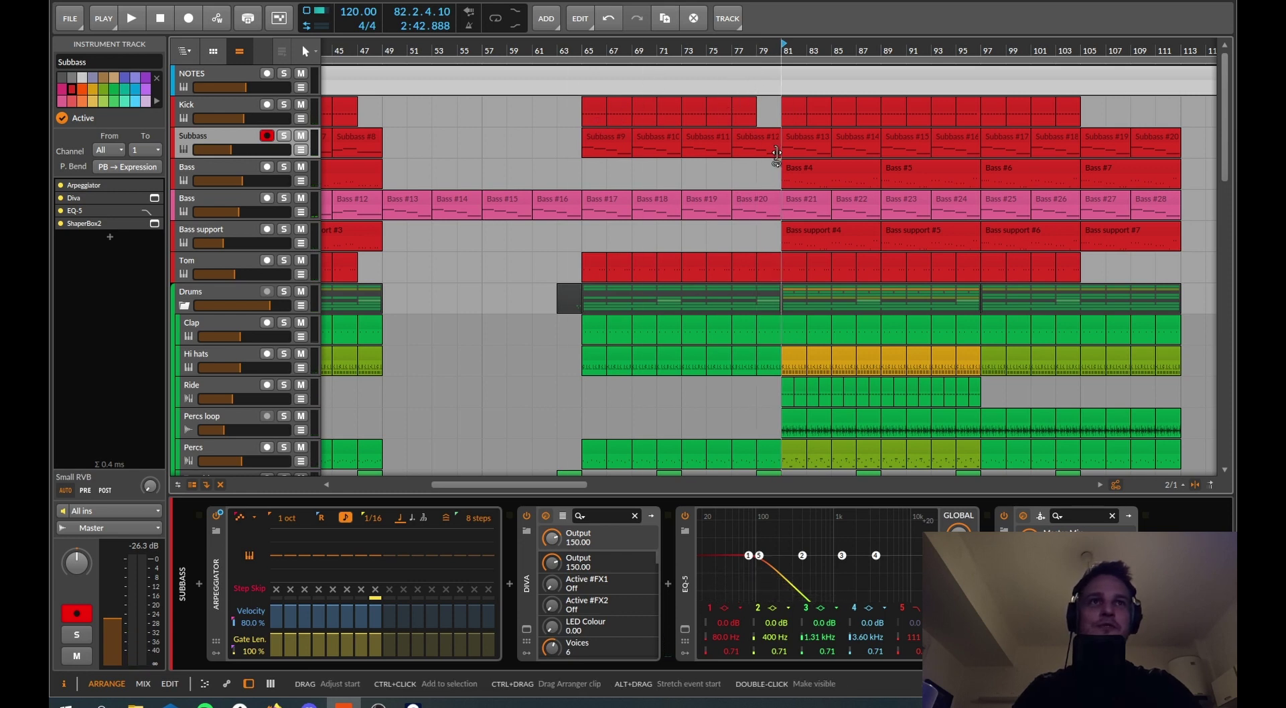
key("minus")
key("minus")
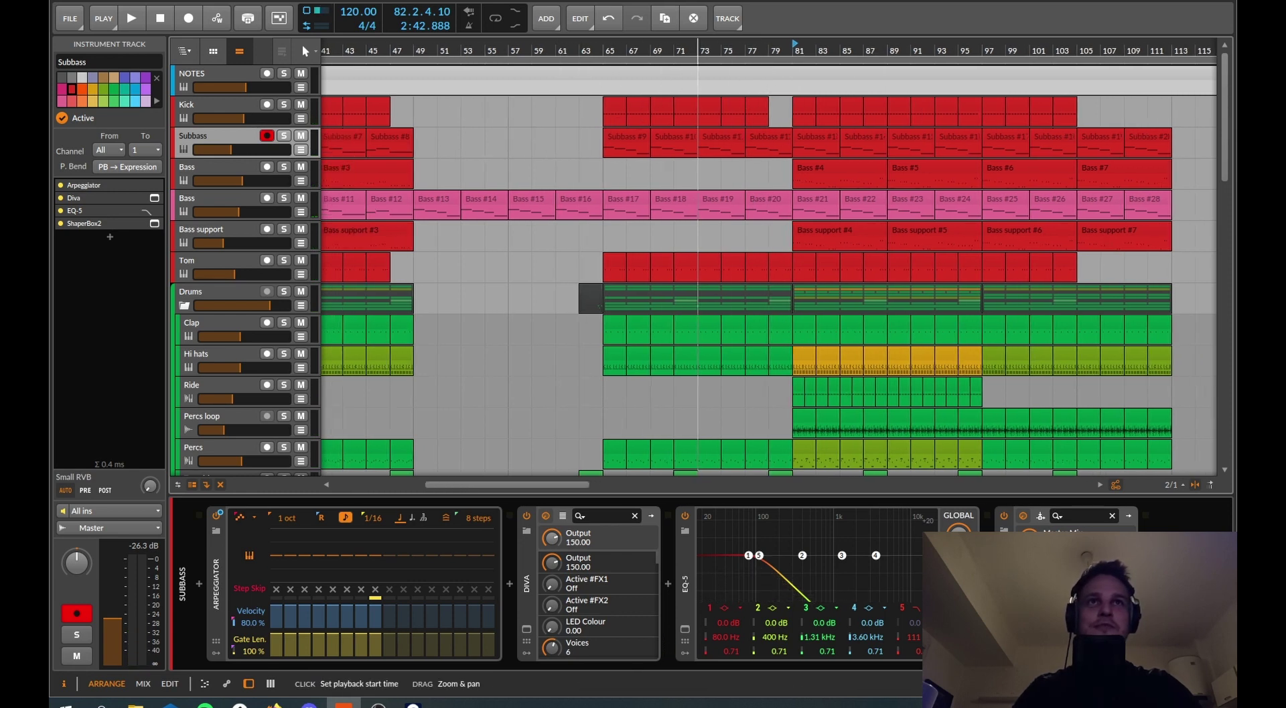
scroll(536, 293, "down", 3)
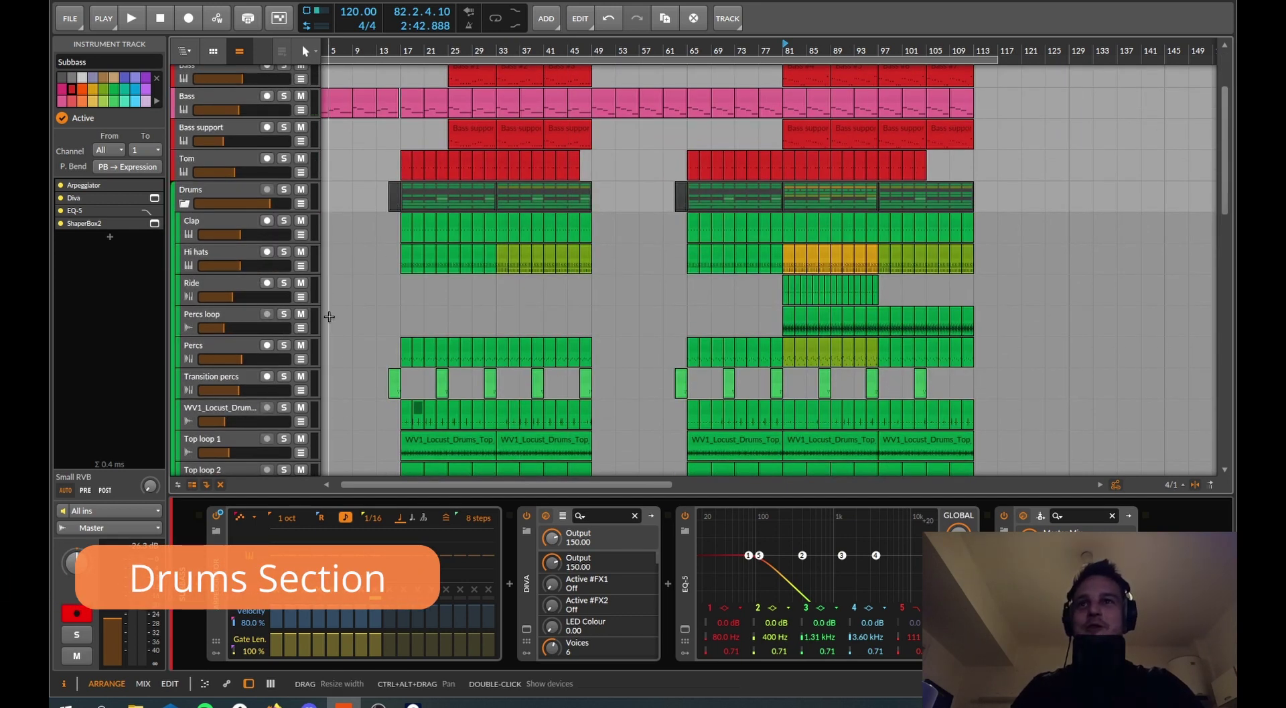
Step: Open the first Clap clip in the note editor, zoom out, and play its C2 hits from bar 17
scroll(354, 365, "down", 2)
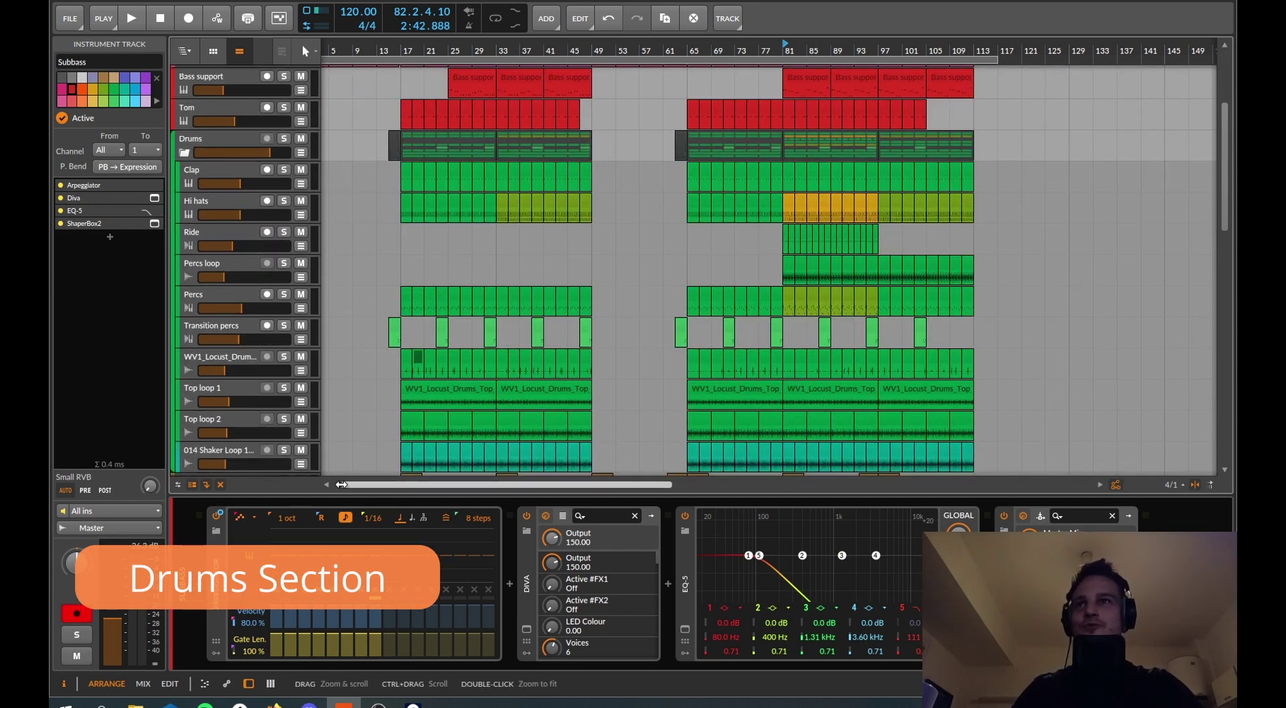
left_click(223, 167)
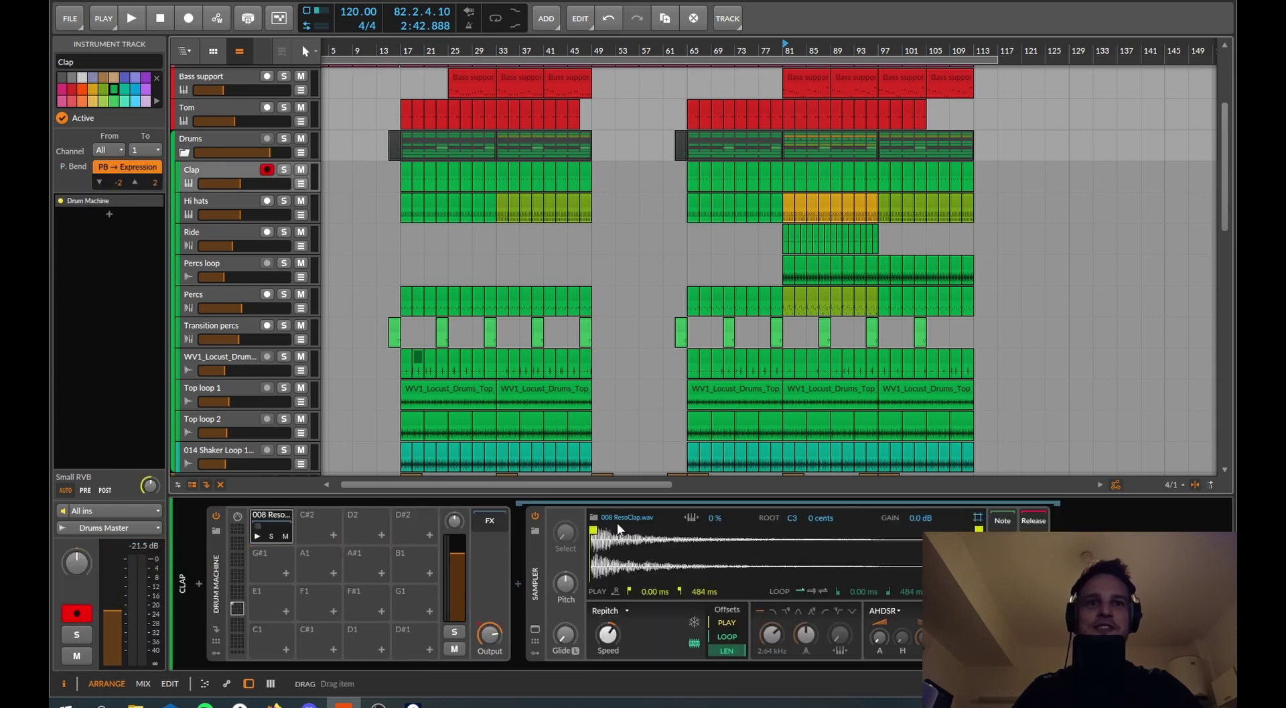
double_click(408, 167)
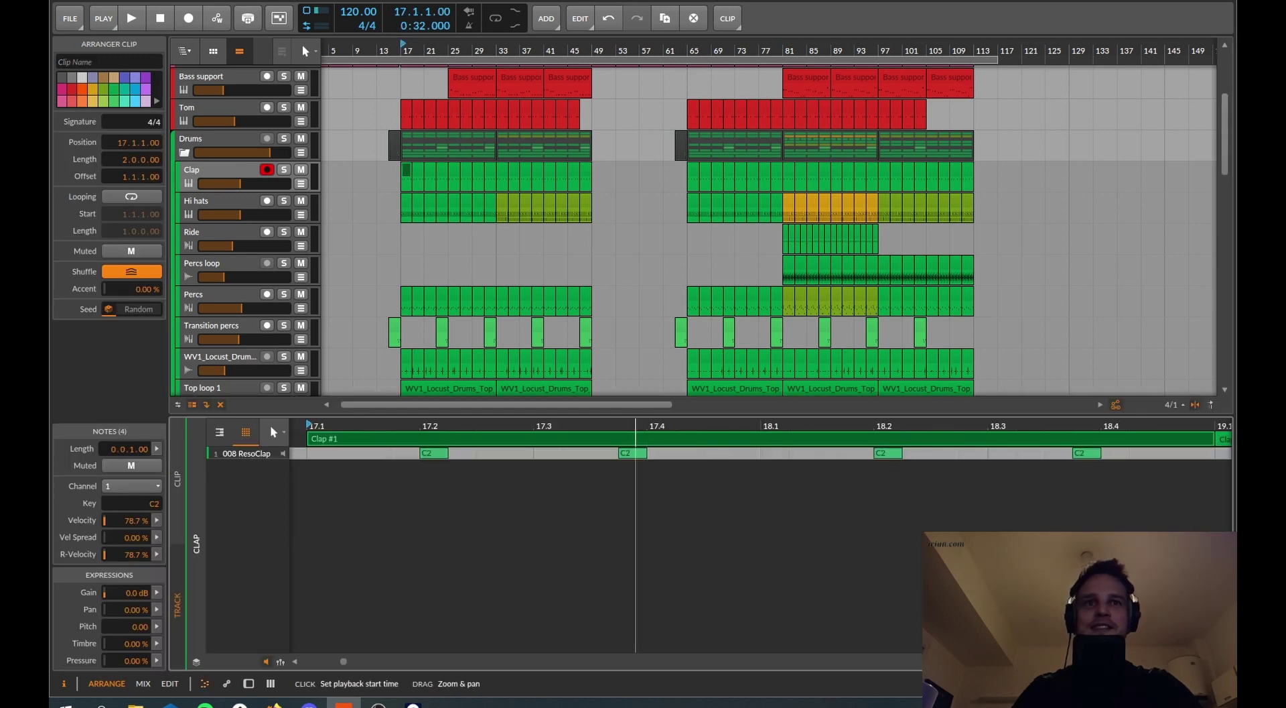
left_click_drag(640, 431, 634, 442)
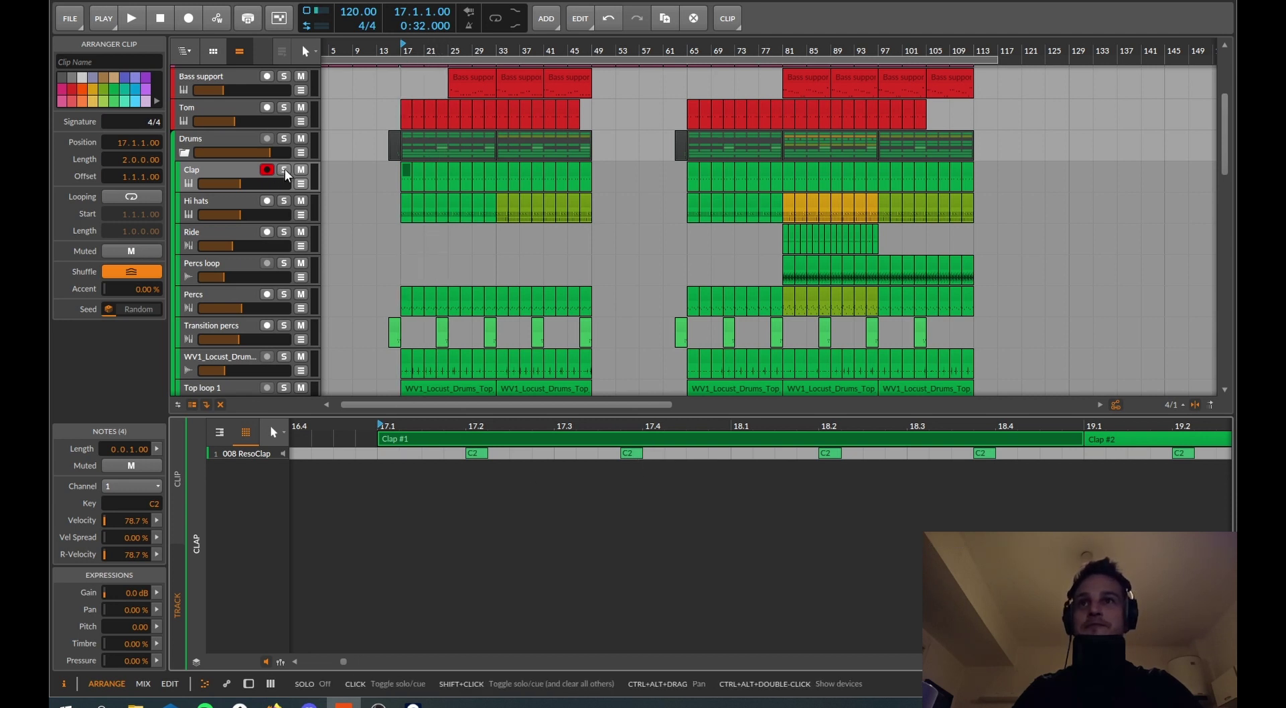
key("space")
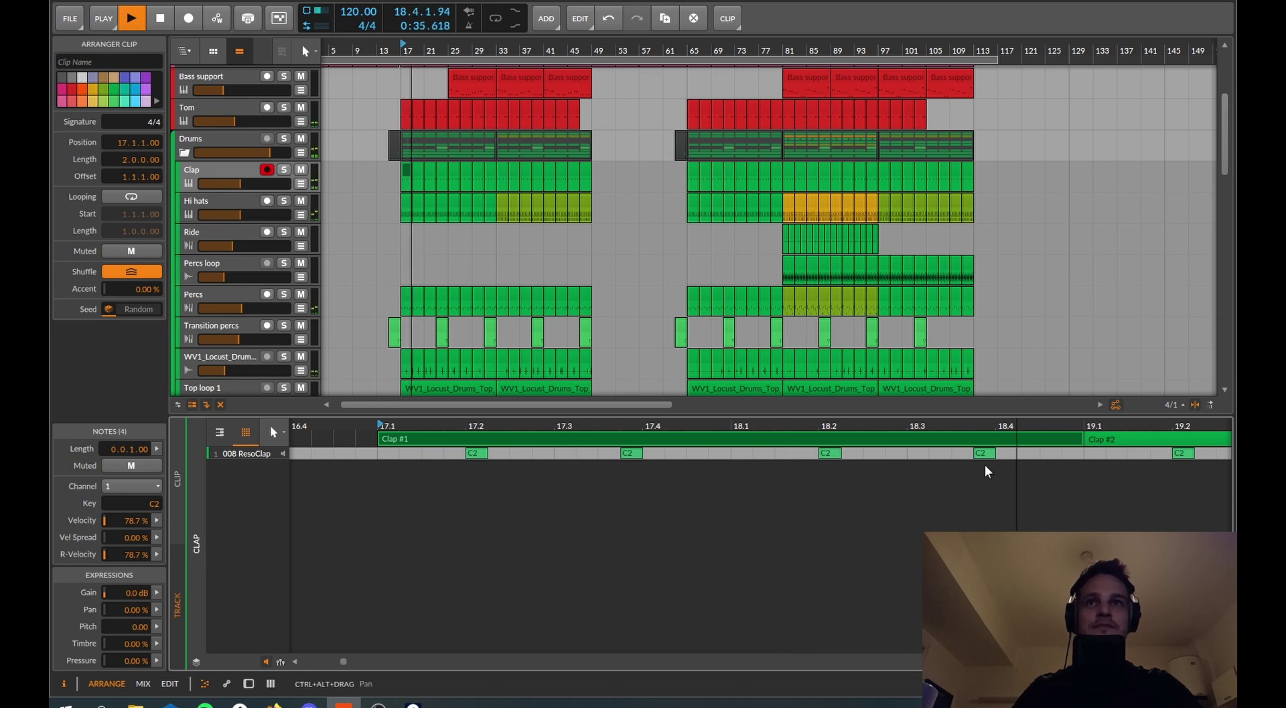
key("space")
Step: Solo Hi hats, select its run of C2 hi-hat notes, then unsolo it
left_click(209, 204)
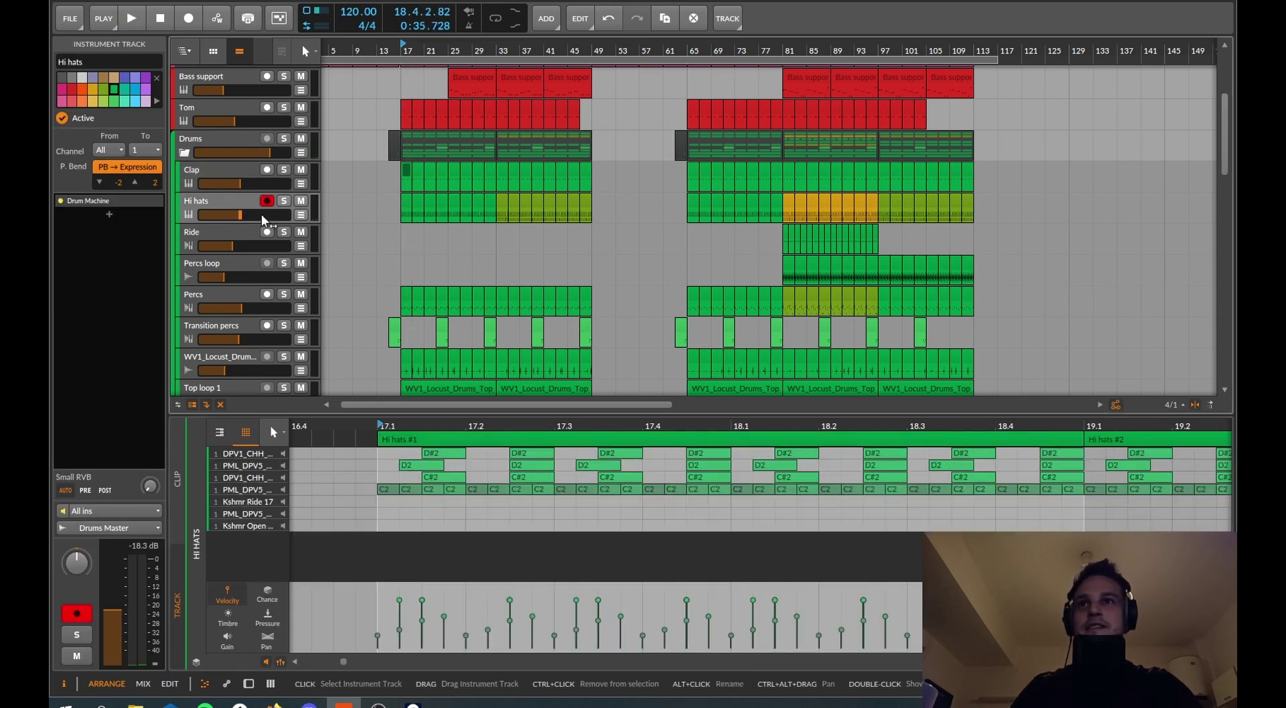
left_click(284, 201)
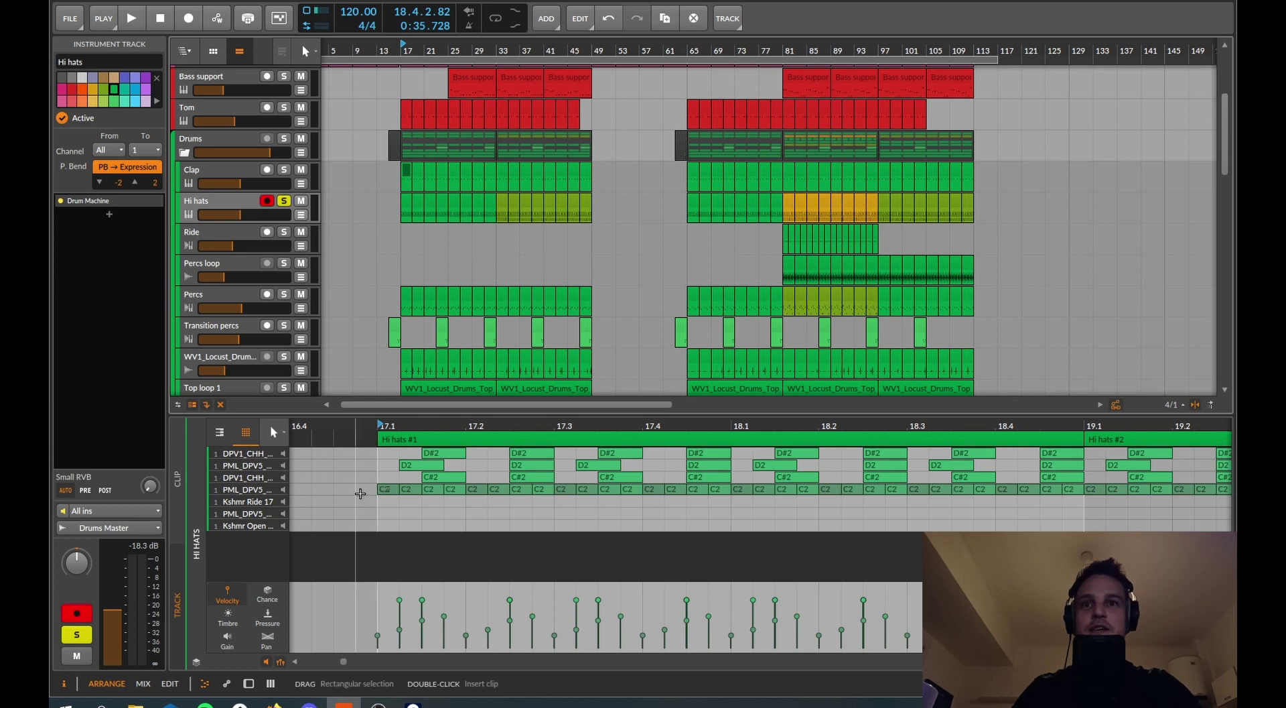
left_click_drag(361, 493, 898, 499)
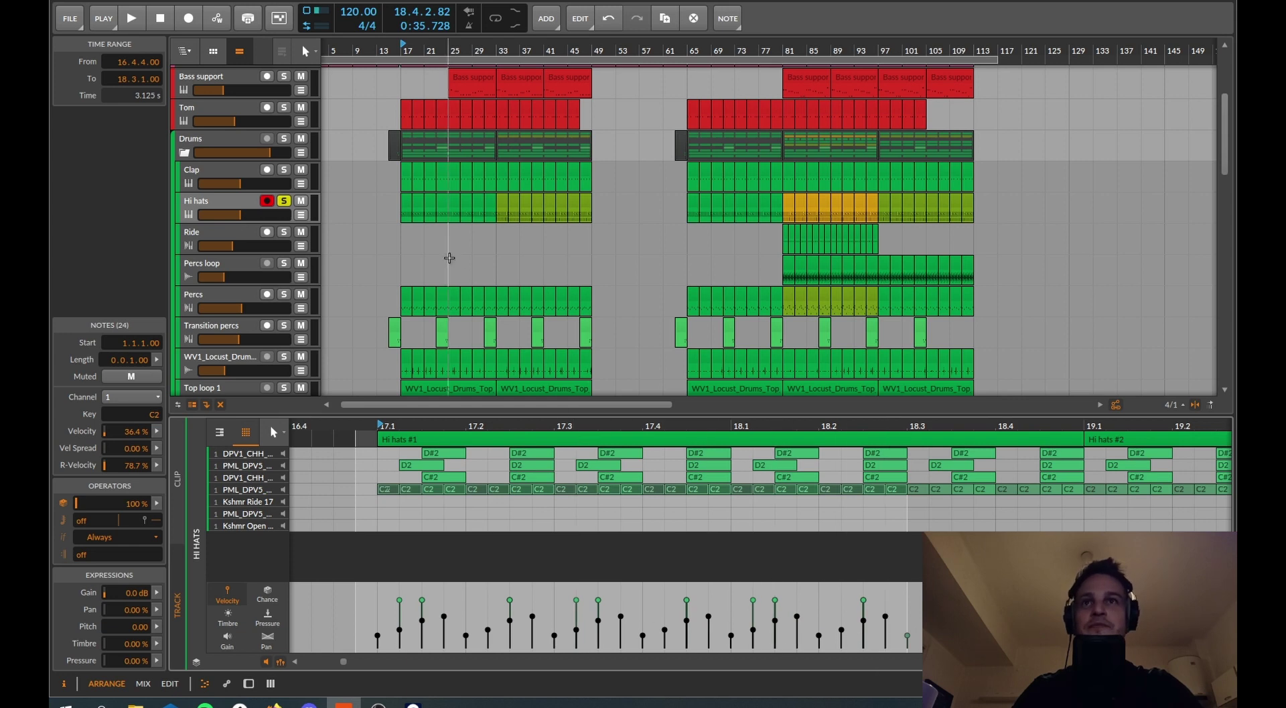
left_click(284, 200)
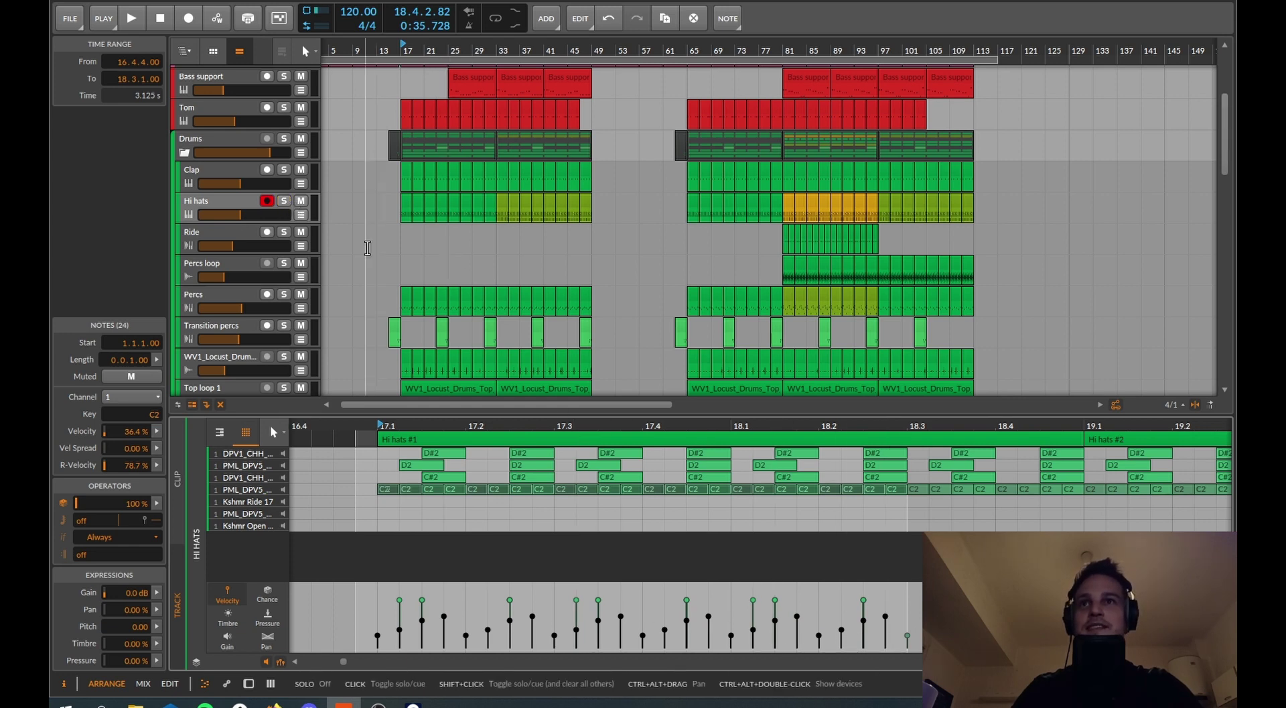
Step: Show the Hi hats clip at bar 33 in the editor around bars 29–39, then solo Percs
left_click(502, 202)
left_click_drag(950, 425, 654, 428)
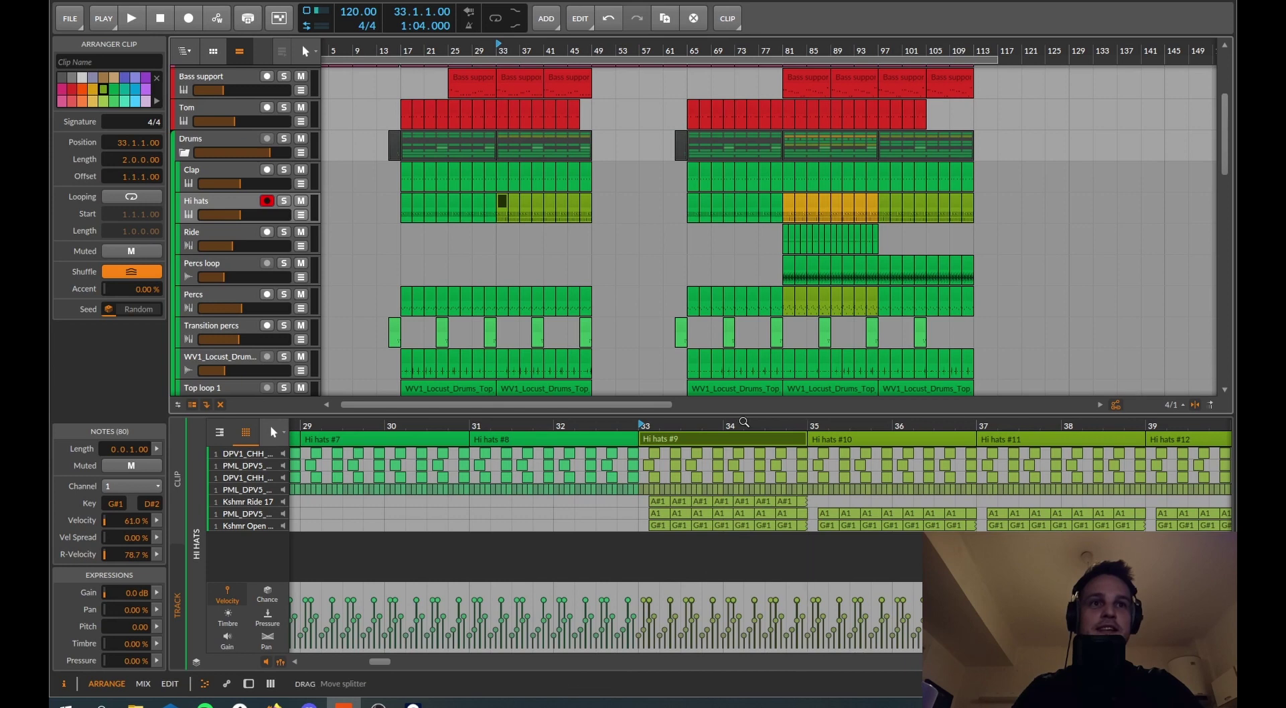
left_click_drag(744, 425, 778, 445)
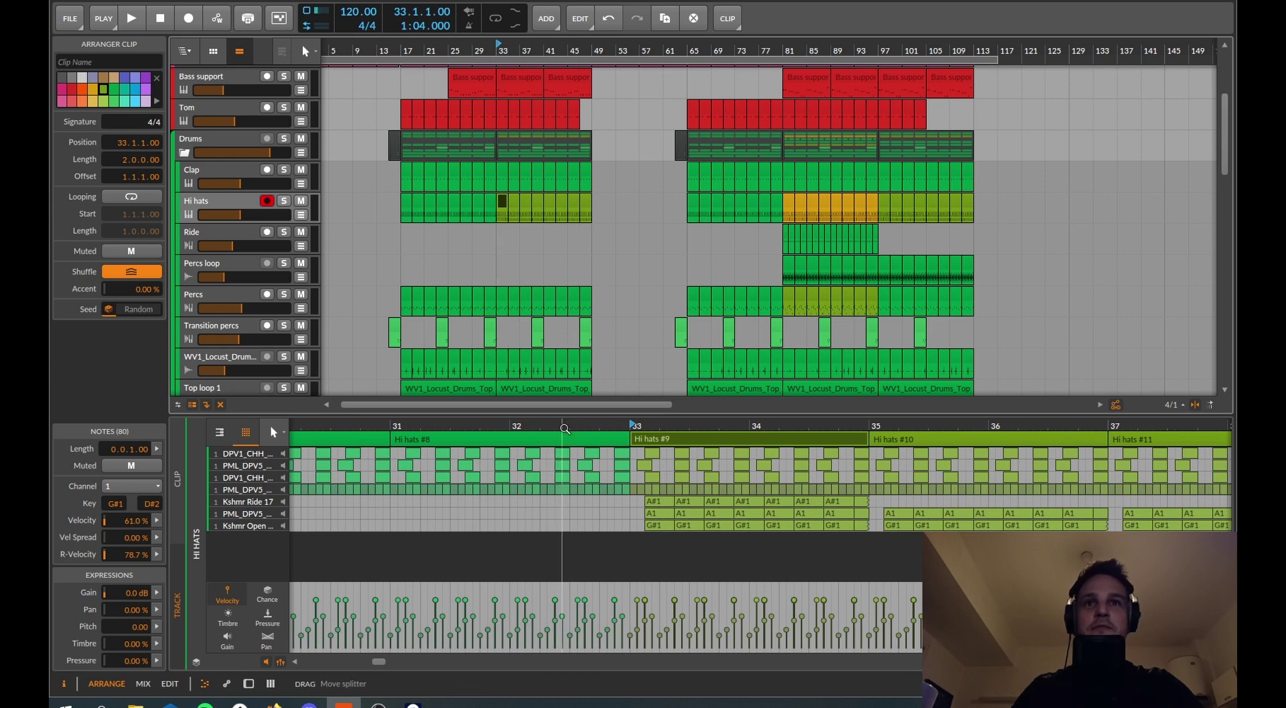
left_click_drag(565, 428, 567, 424)
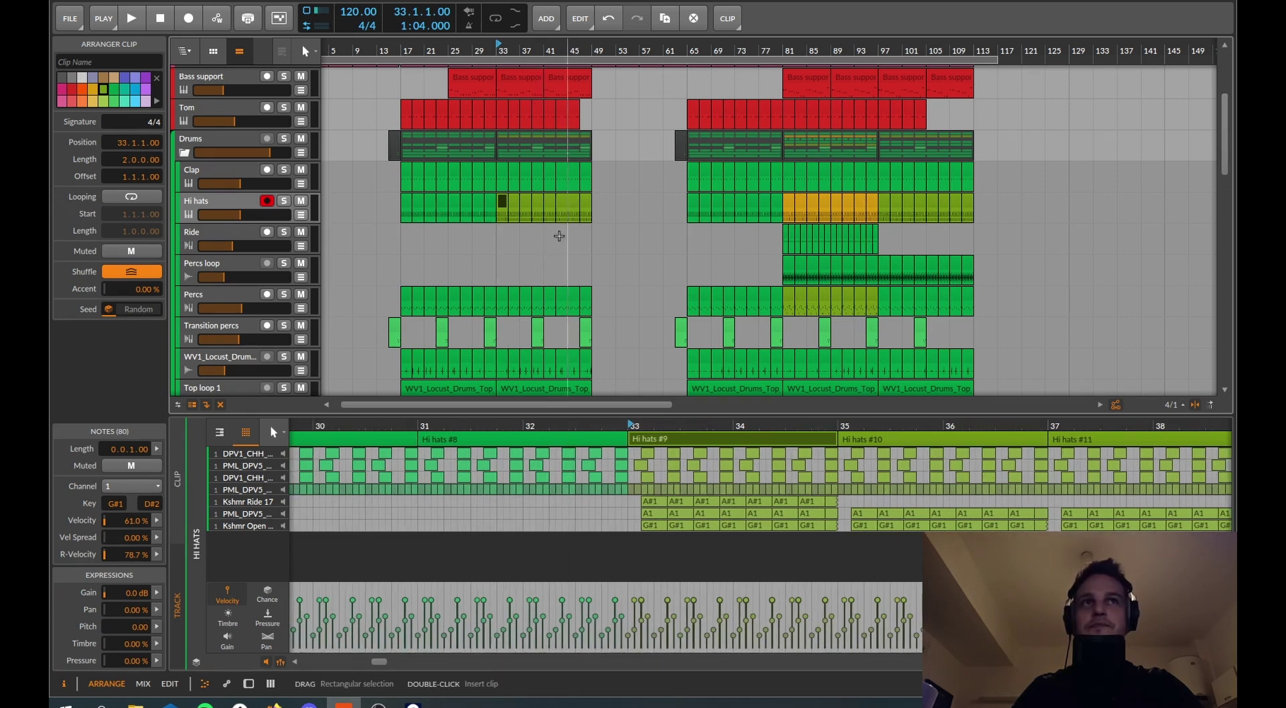
scroll(559, 237, "down", 3)
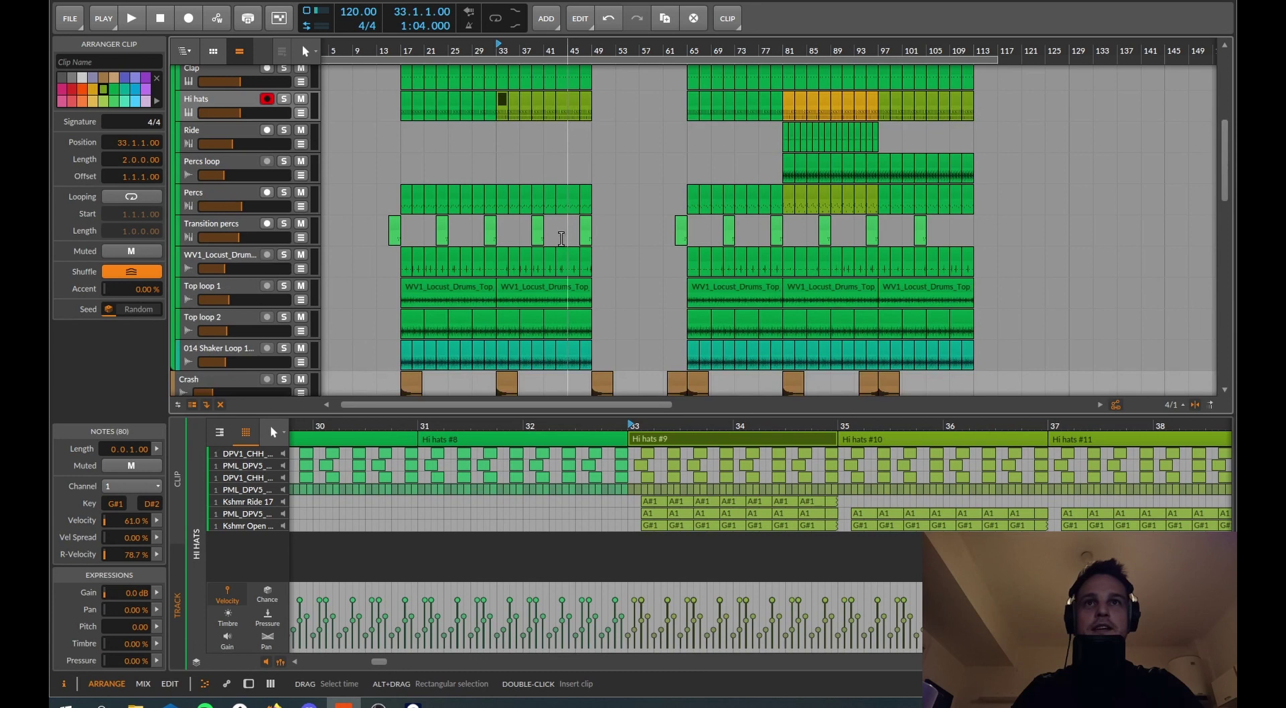
left_click(284, 193)
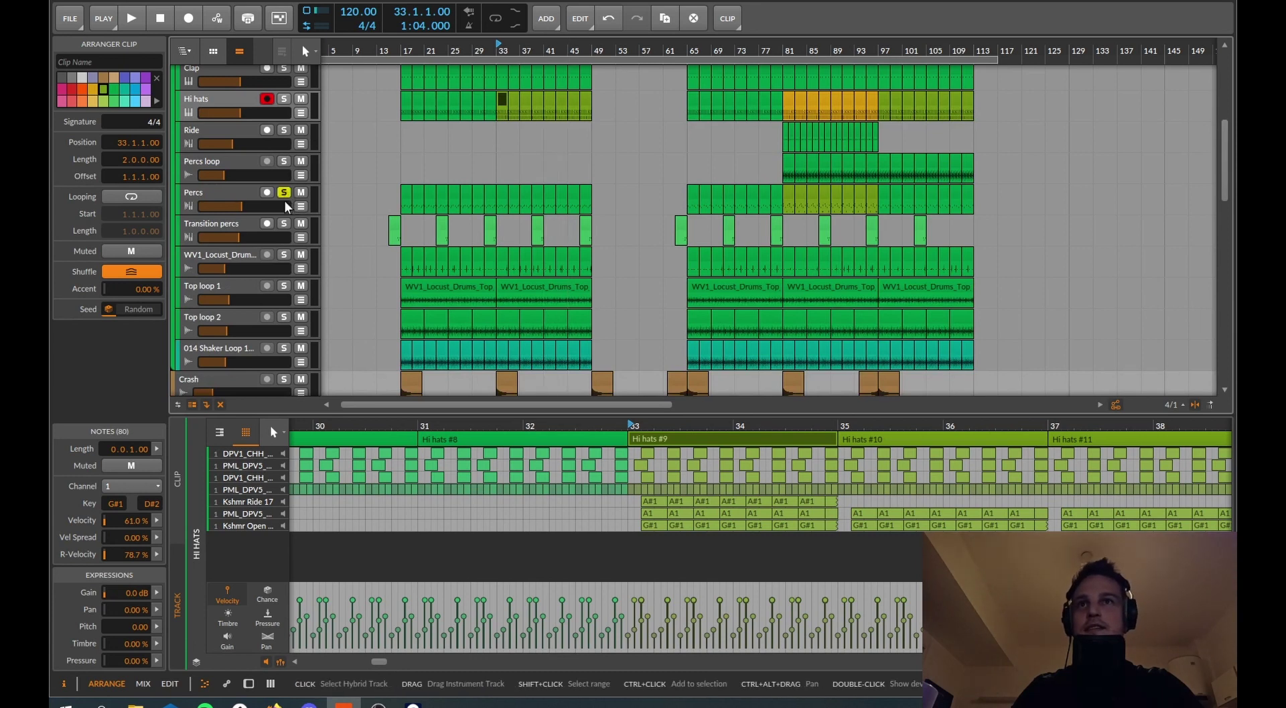
Step: Play Percs from bar 17 with its Drum Machine and EQ-5 devices shown
left_click(403, 48)
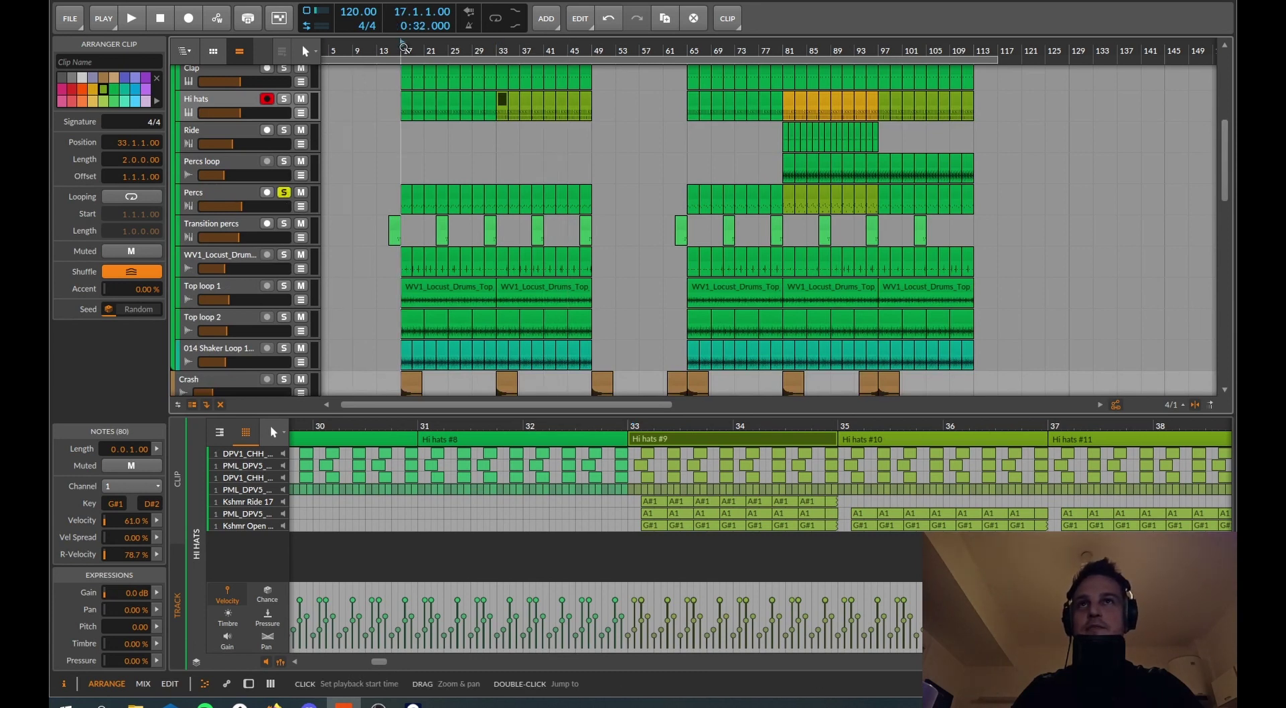
left_click(230, 195)
key("space")
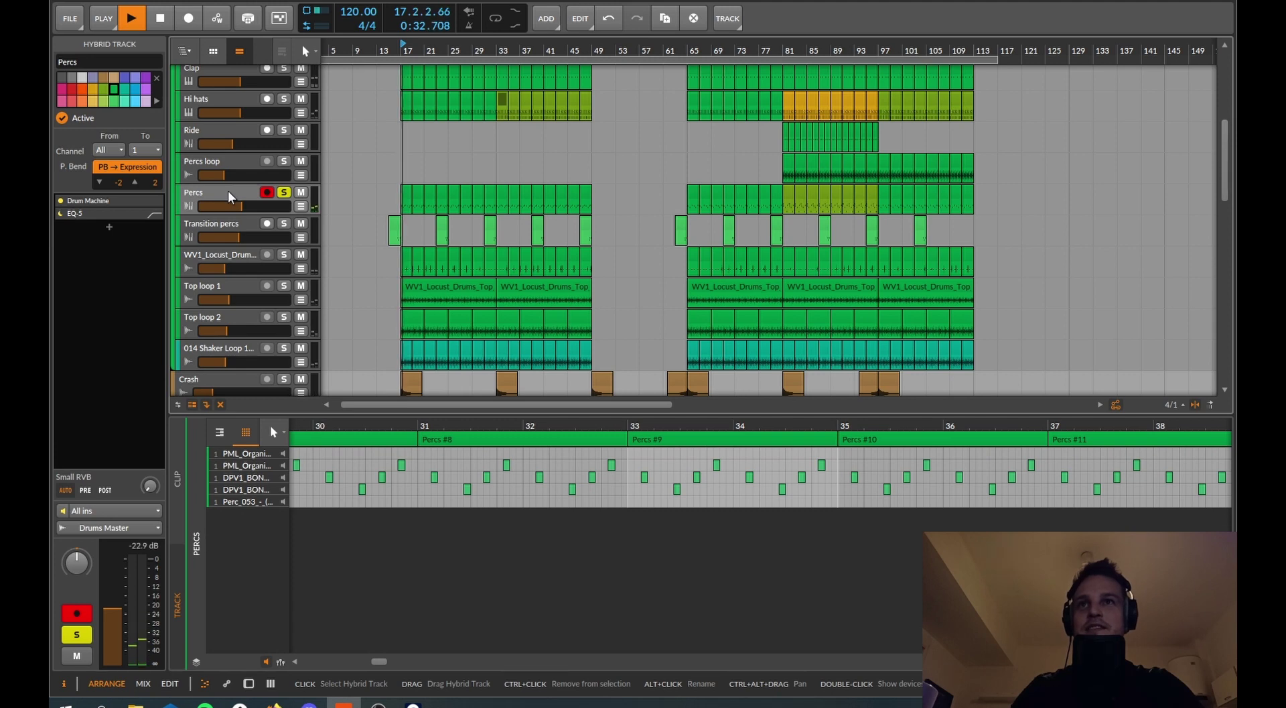
key("d")
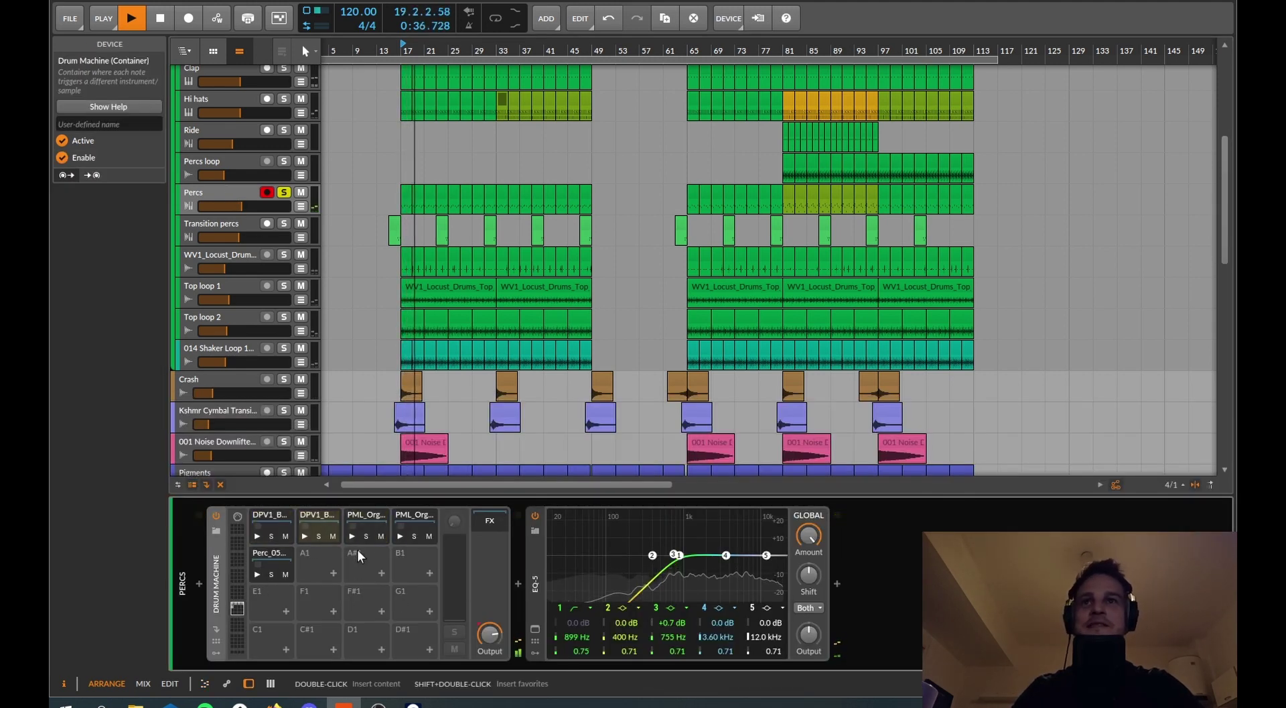
key("space")
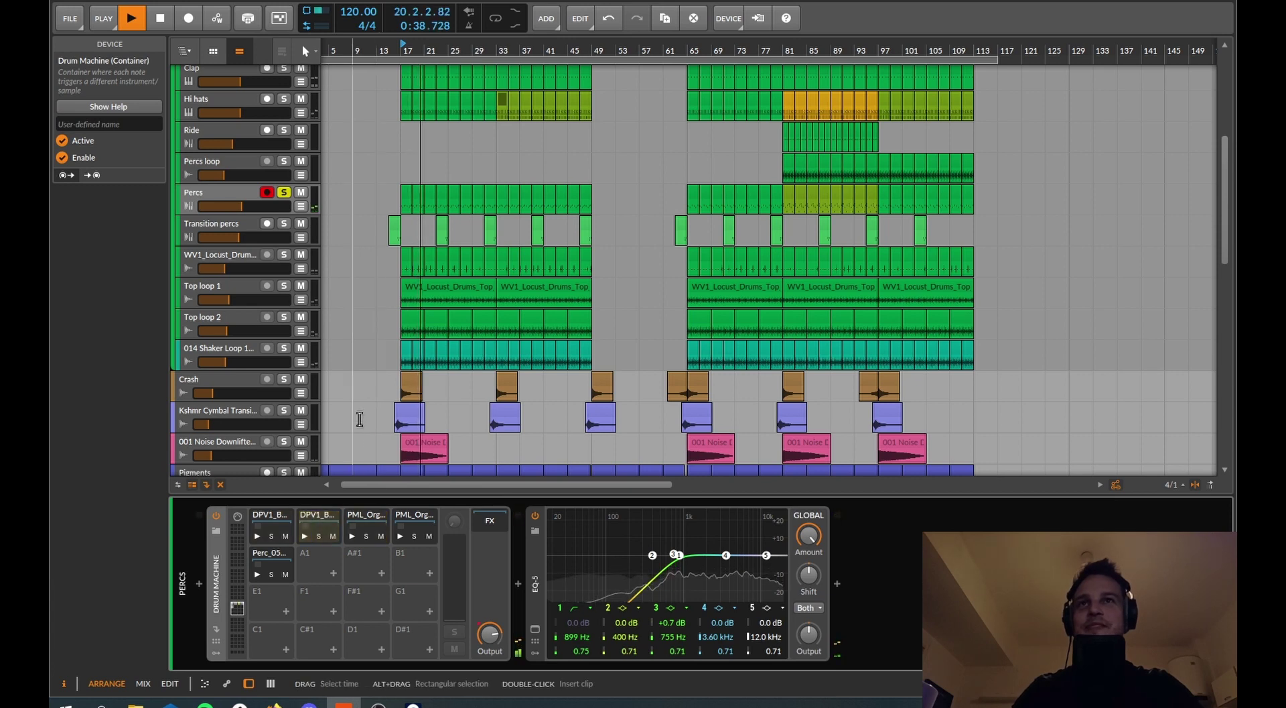
Step: Solo Clap and Hi hats alongside Percs, with playback stopped at bar 18
scroll(345, 386, "up", 3)
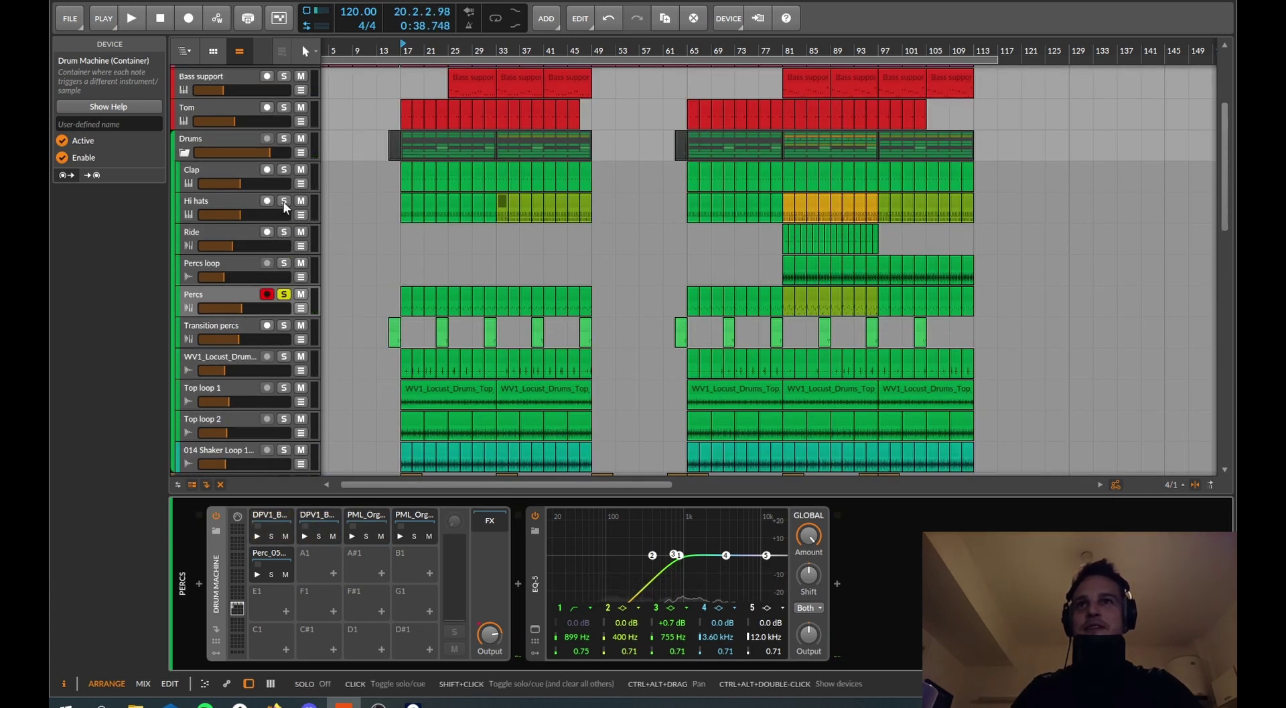
left_click(284, 170)
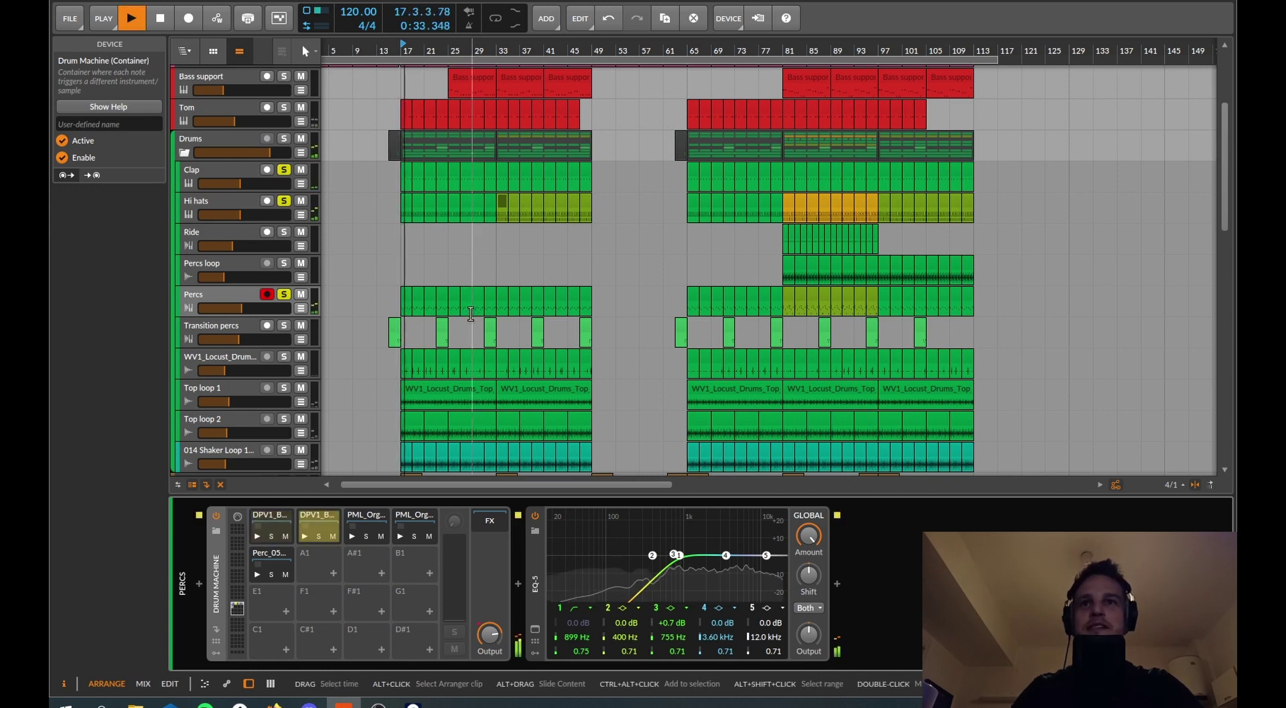
key("space")
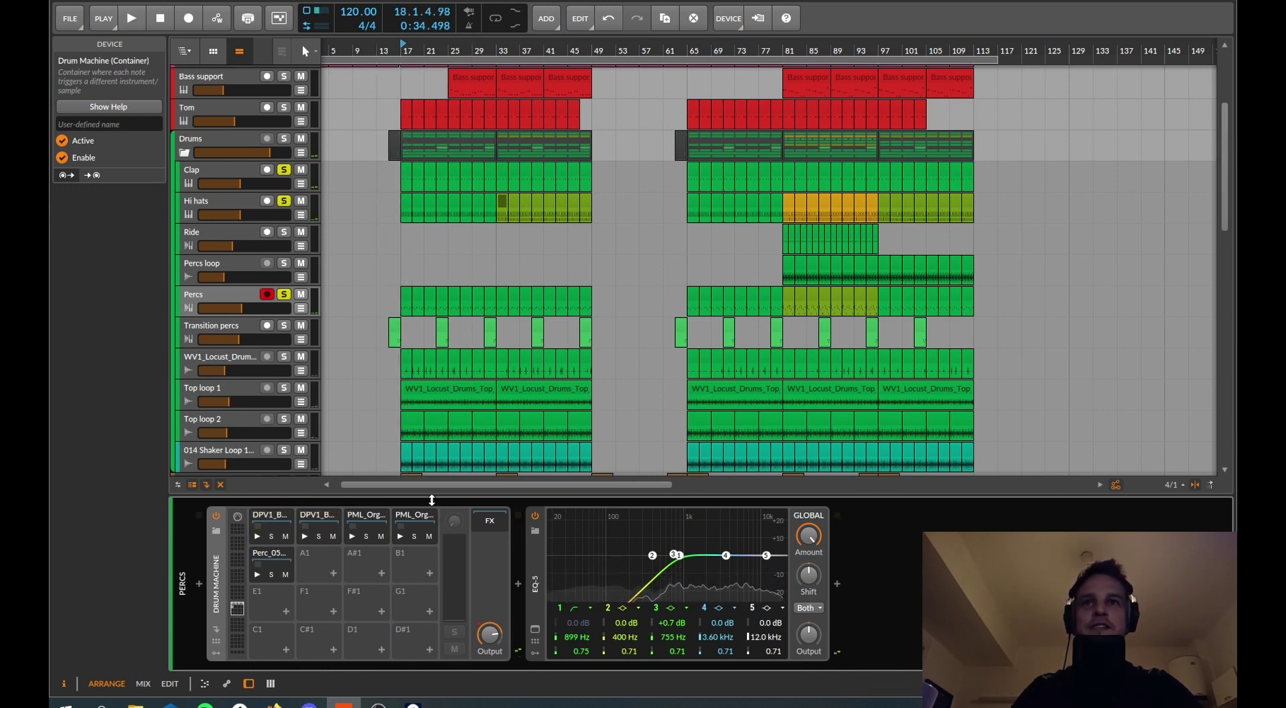
scroll(425, 370, "down", 2)
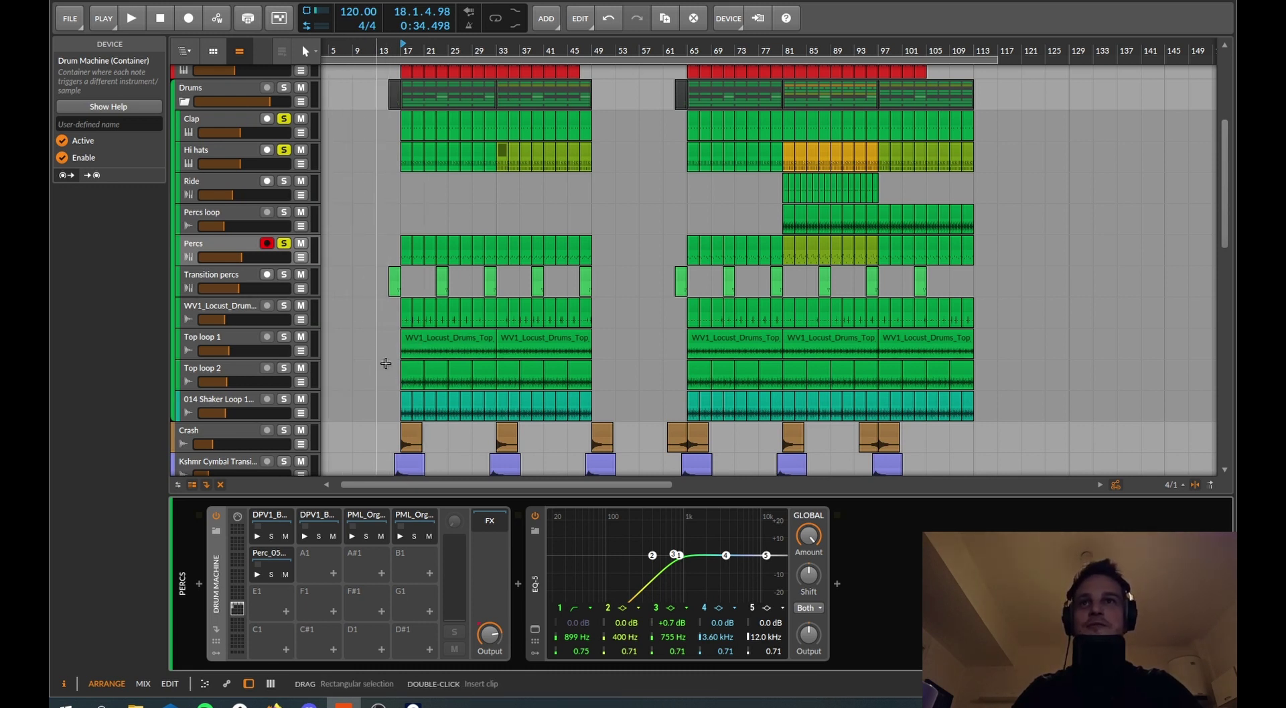
Step: Play from bar 17 while soloing Top loop 1, Top loop 2 and the shaker loop
key("space")
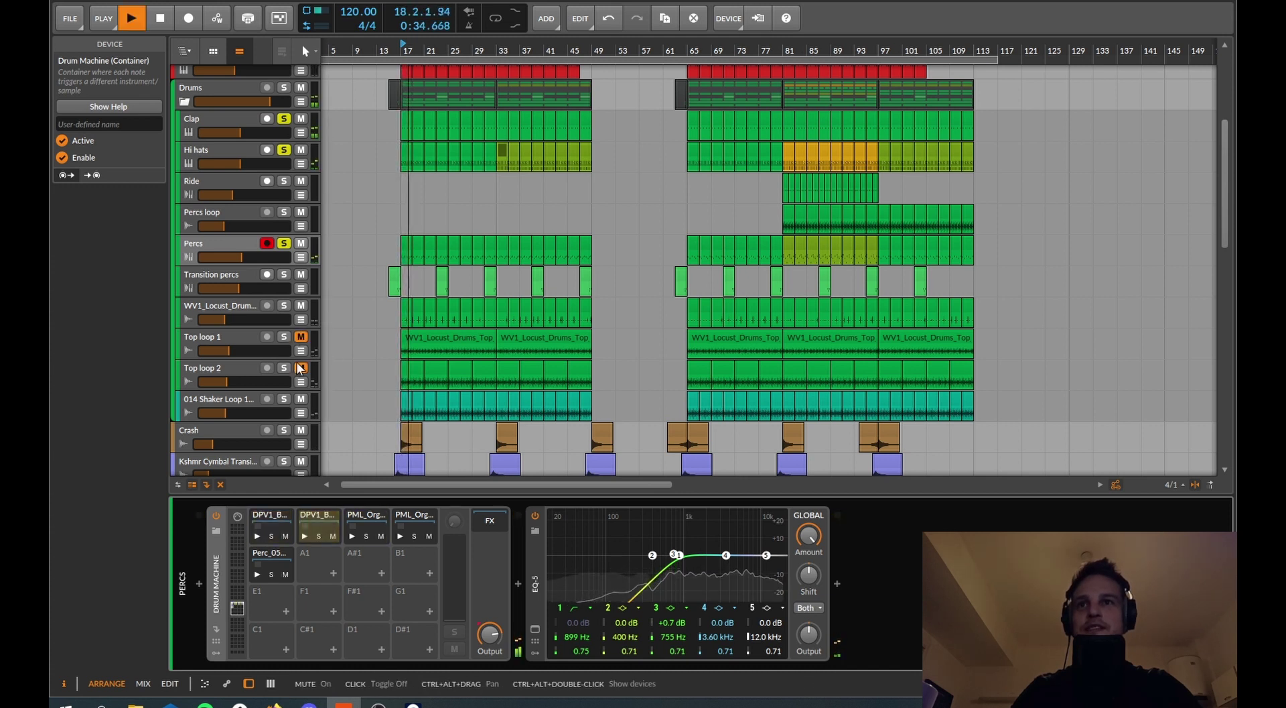
left_click(284, 336)
left_click(284, 367)
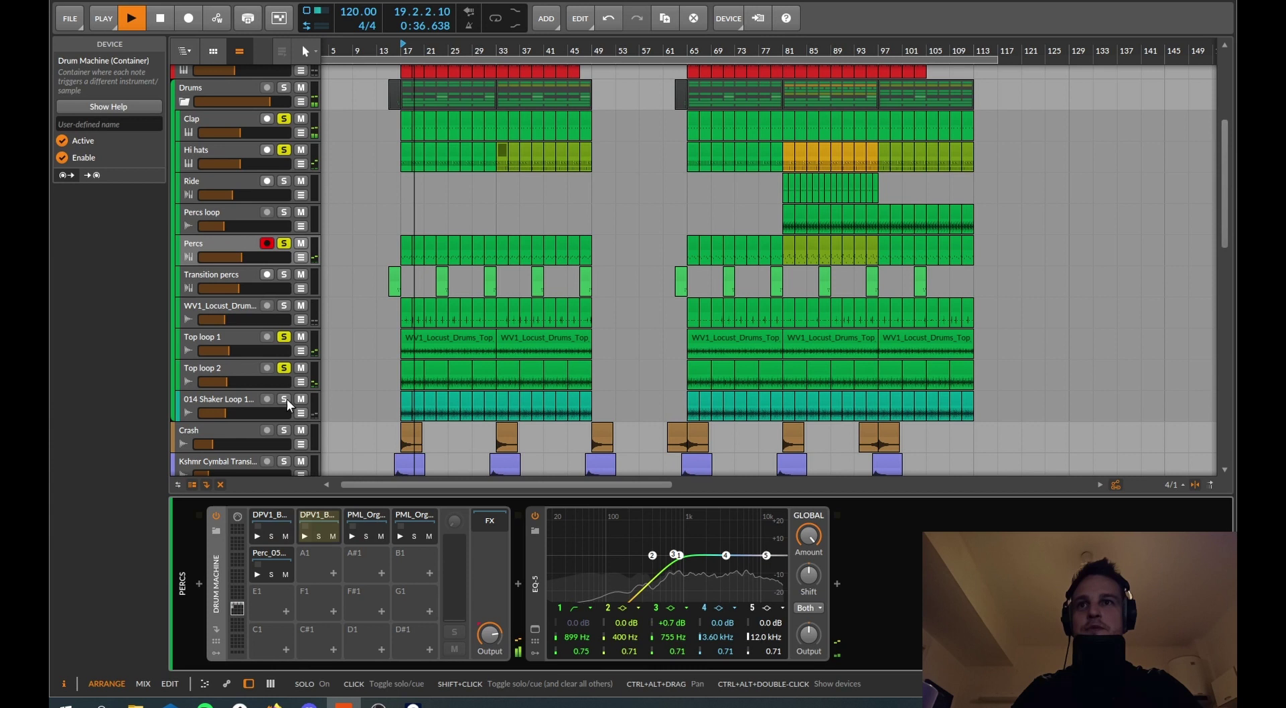
left_click(284, 399)
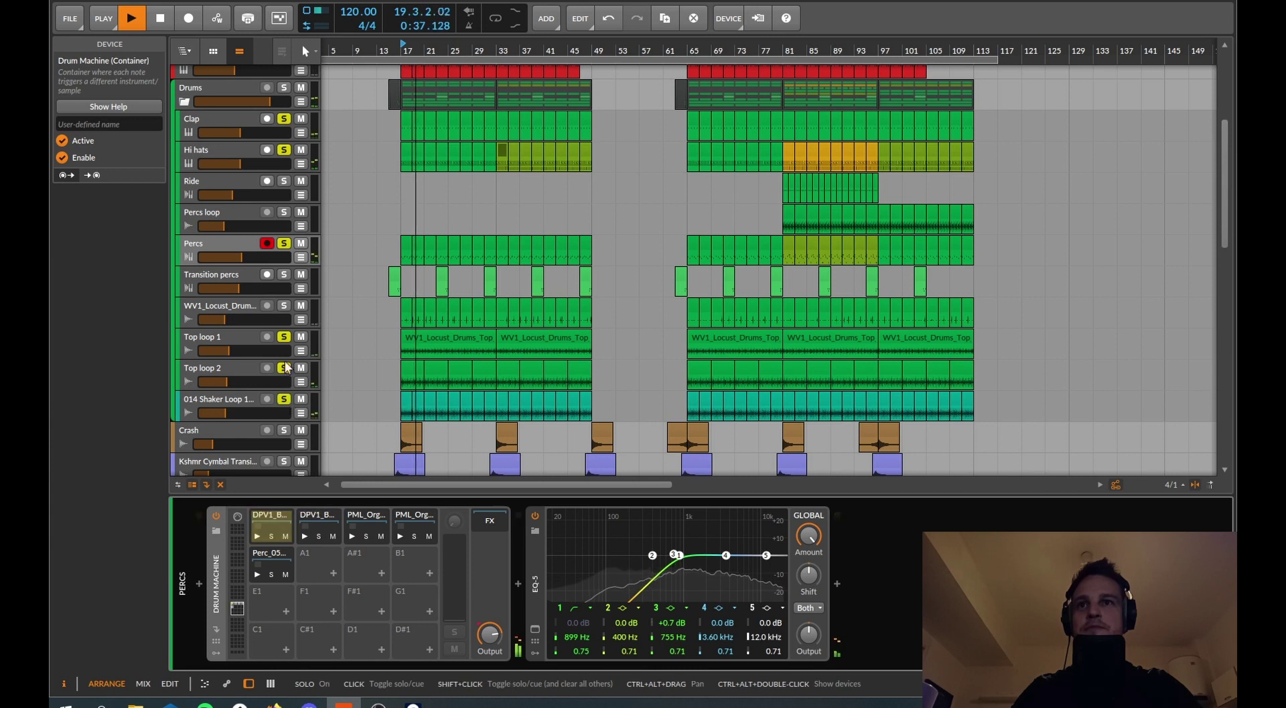
Step: Solo the Locust drum loop, stop playback, then unsolo WV1 and both Top loops
left_click(284, 305)
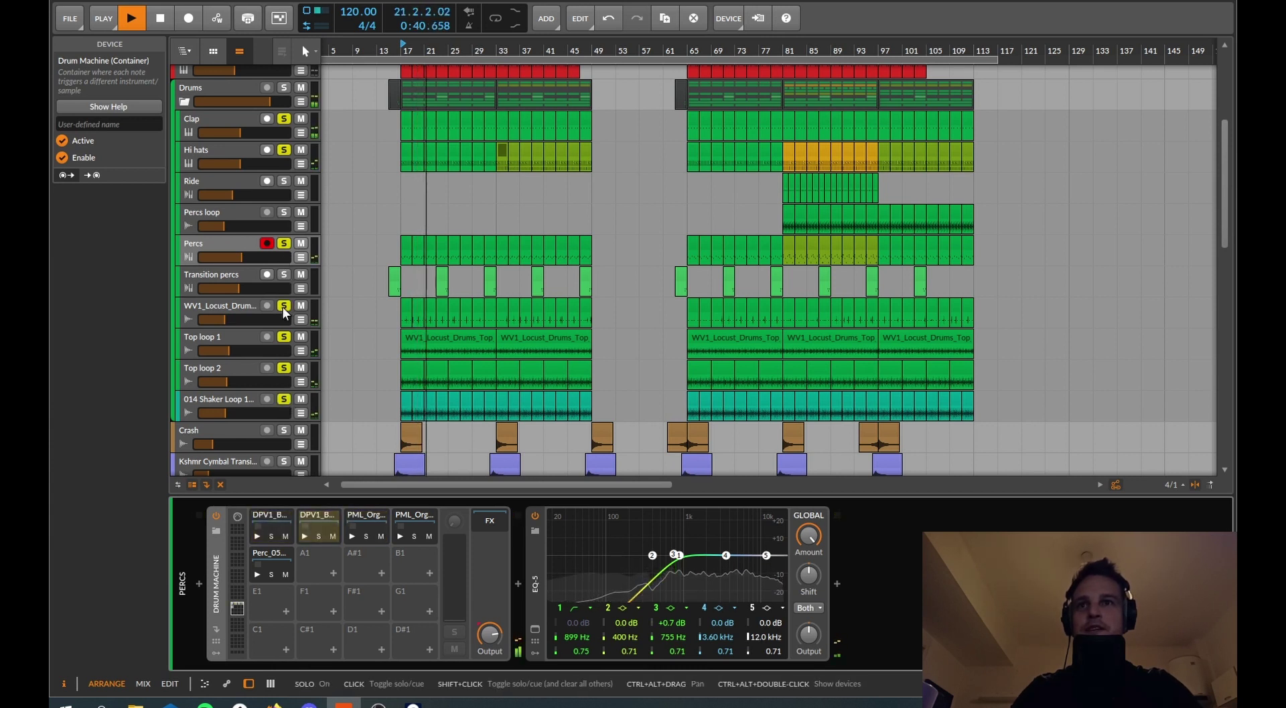
key("space")
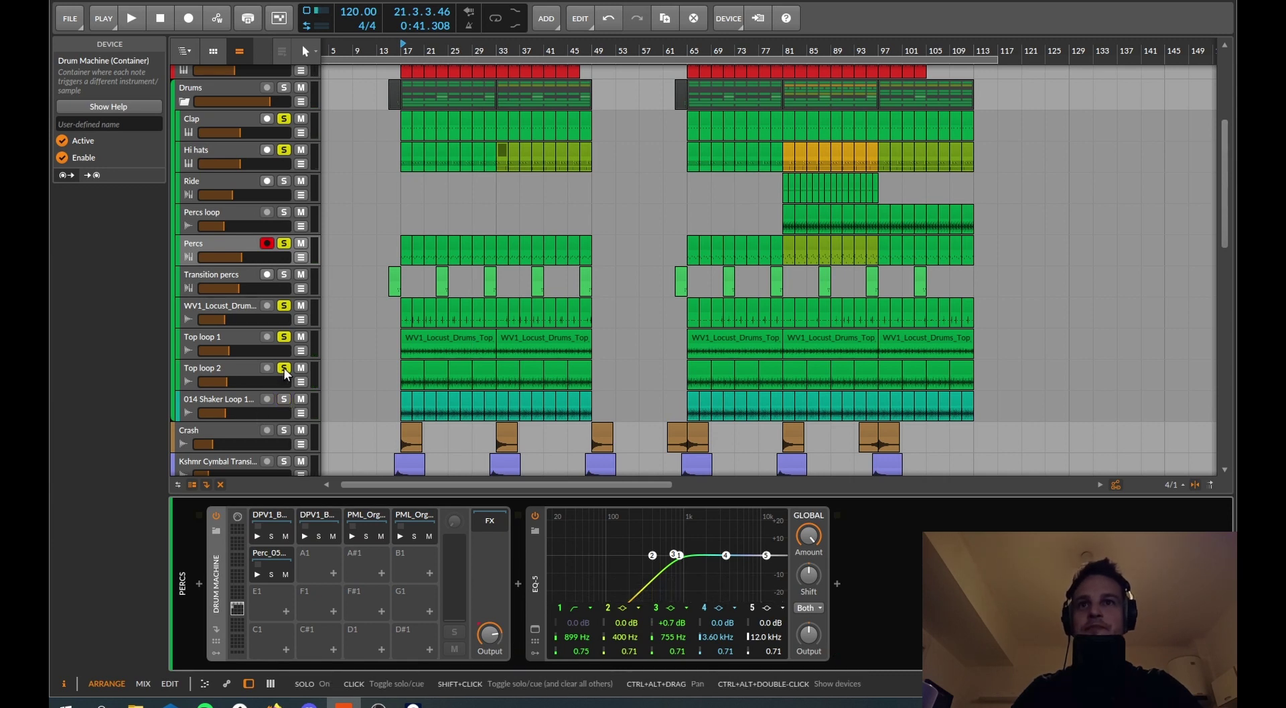
left_click_drag(284, 368, 283, 306)
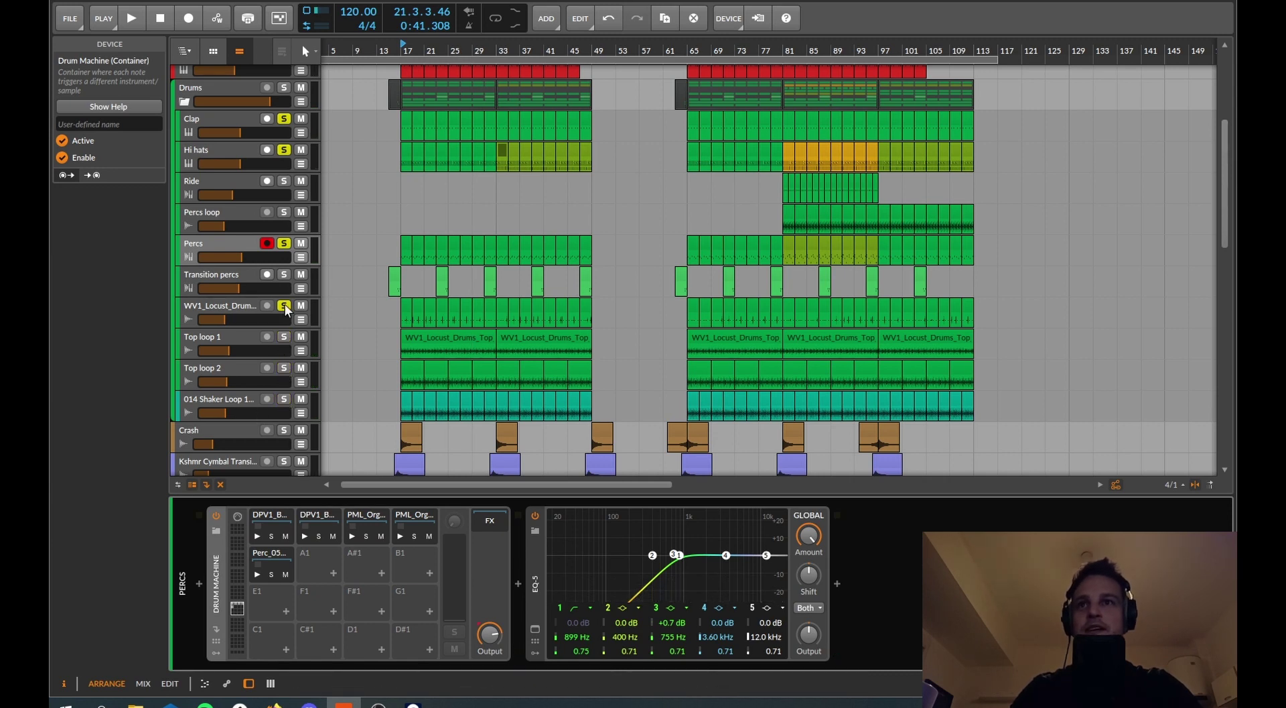
Step: Open the WV1 drum loop clip in the editor and unsolo the Percs track
double_click(416, 303)
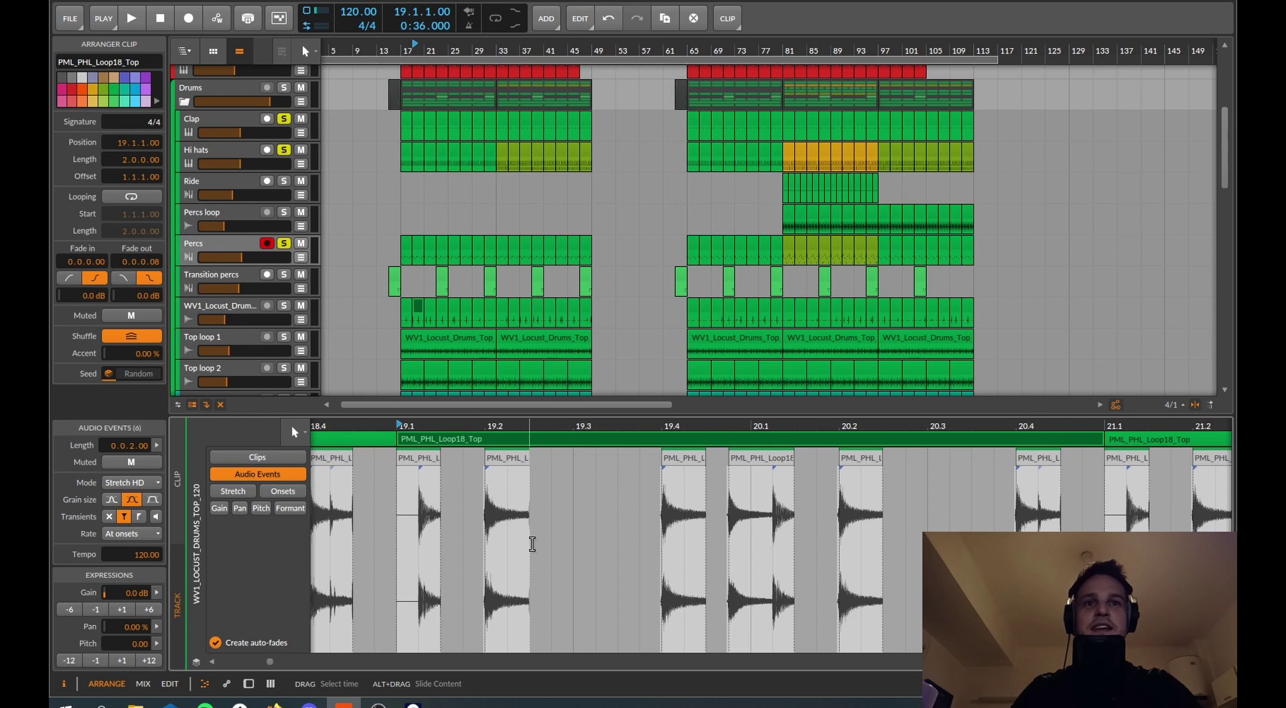
left_click(295, 248)
scroll(509, 287, "down", 3)
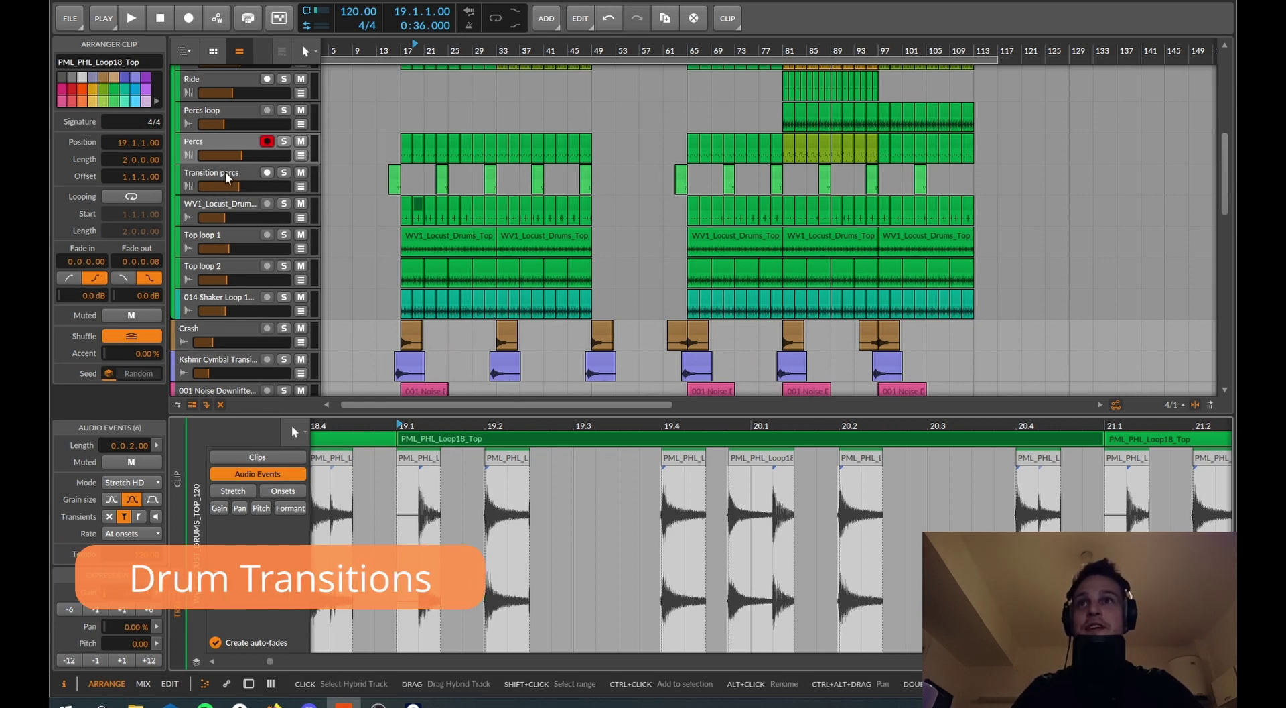
Step: Show the Transition percs drum machine and inspect both clap-snare pad chains
left_click(220, 176)
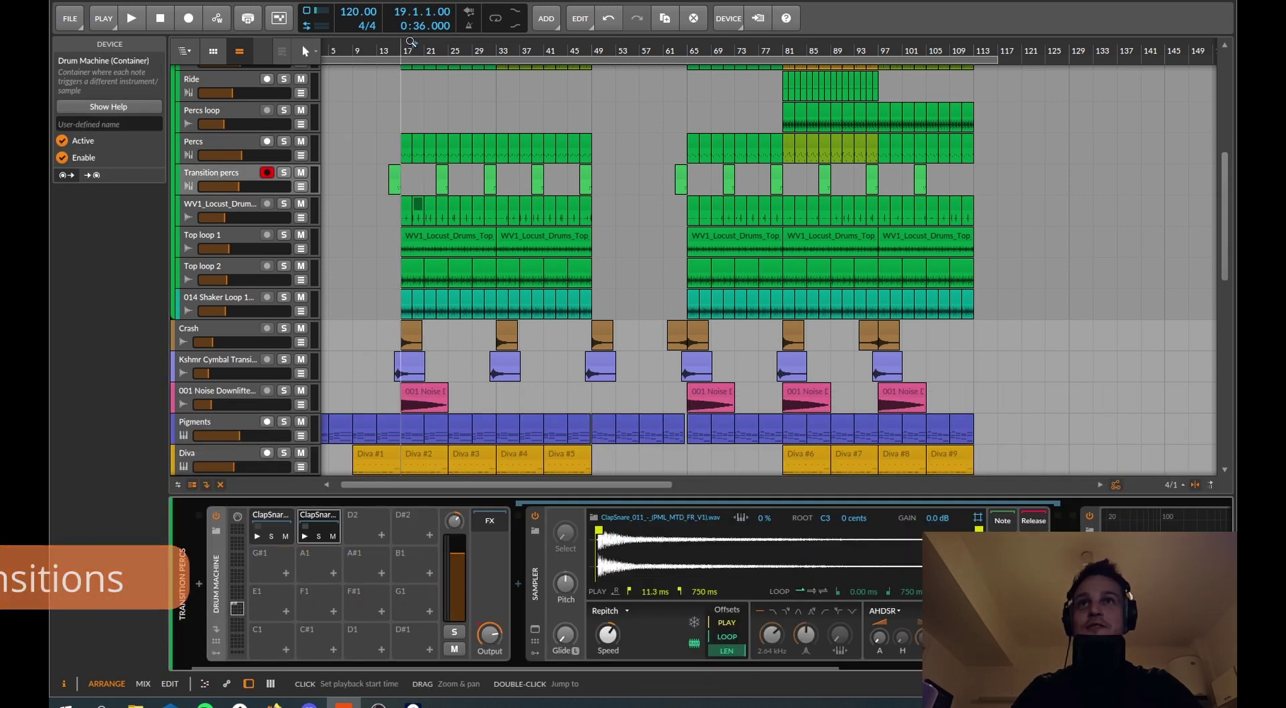
left_click_drag(399, 50, 398, 80)
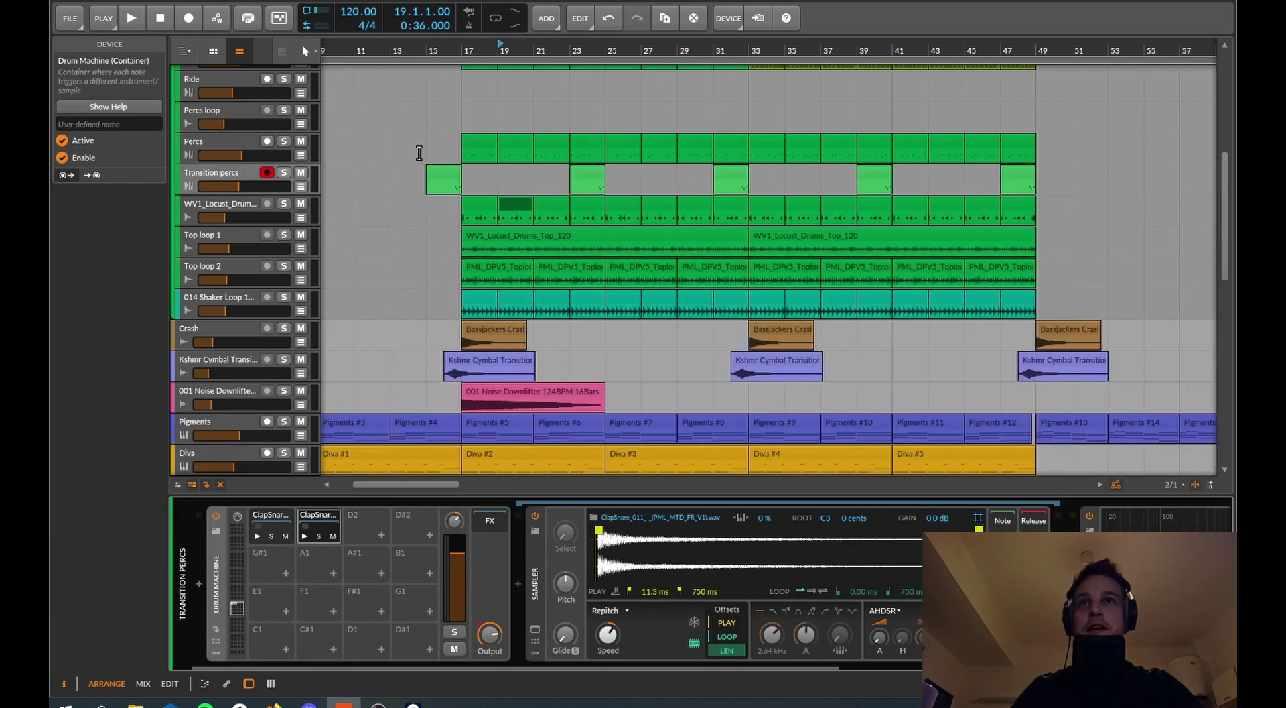
left_click(267, 511)
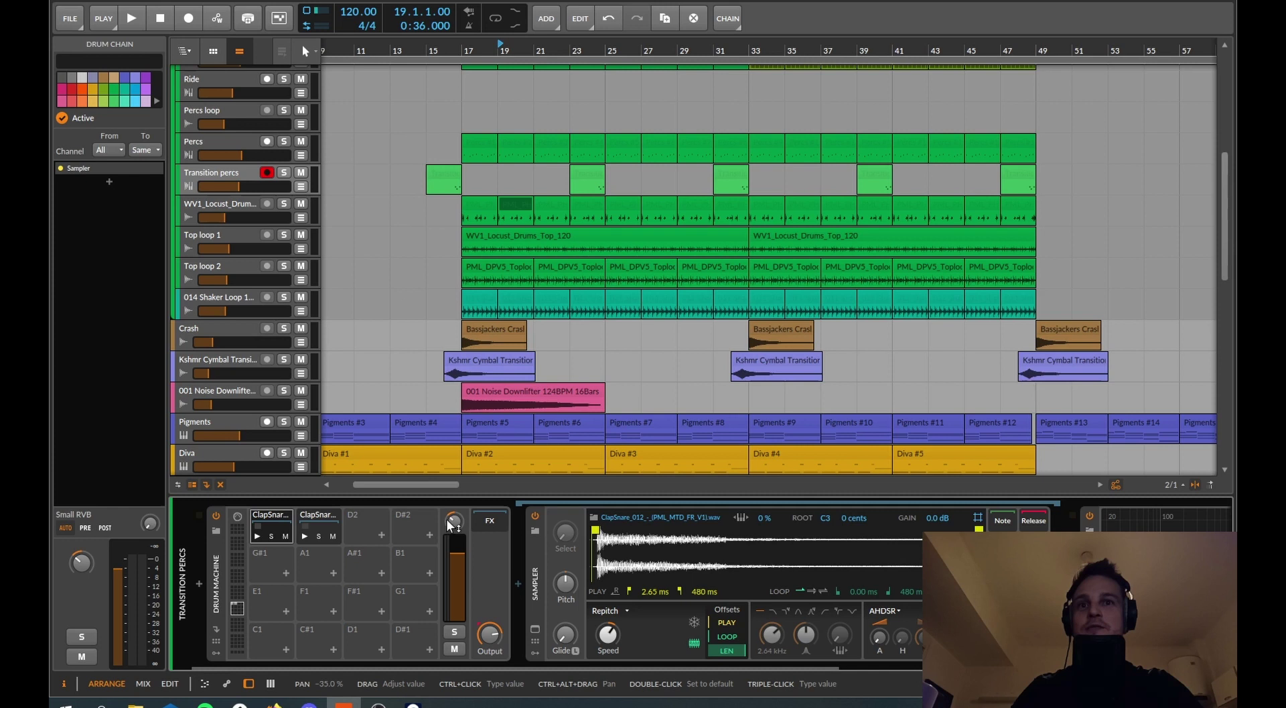
left_click(320, 524)
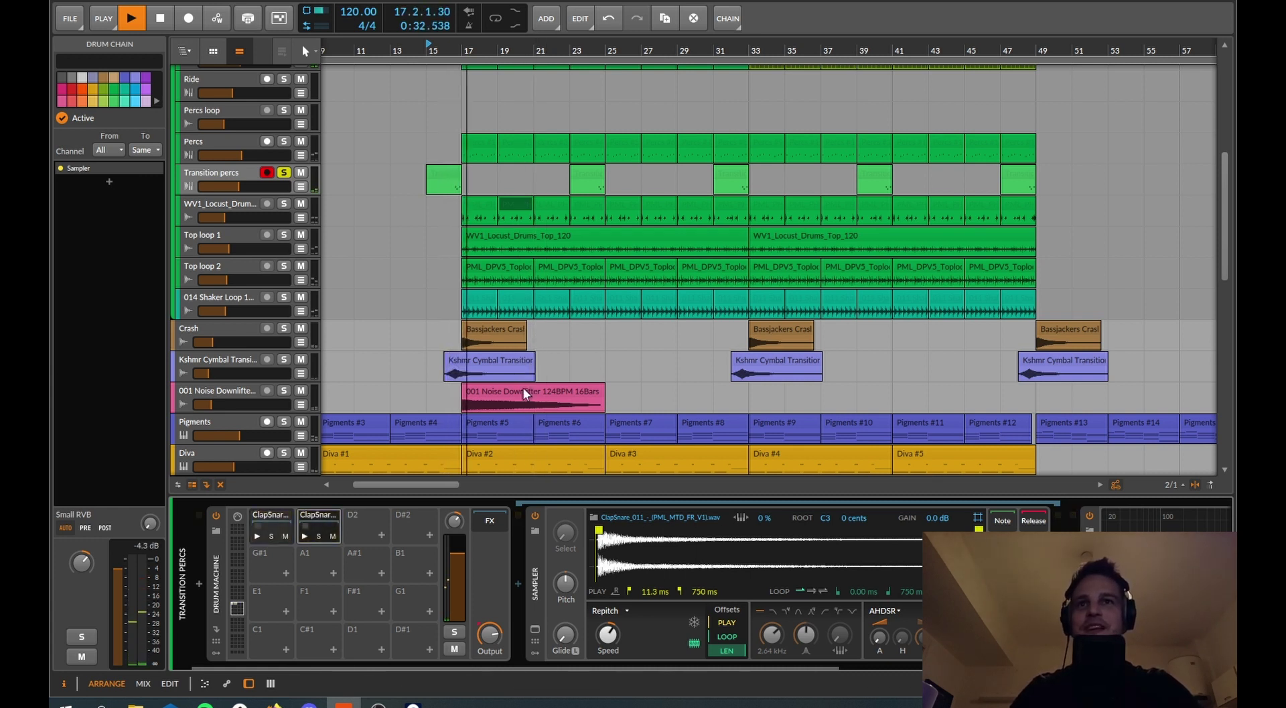
Step: Stop playback and select the Hi hats track
key("space")
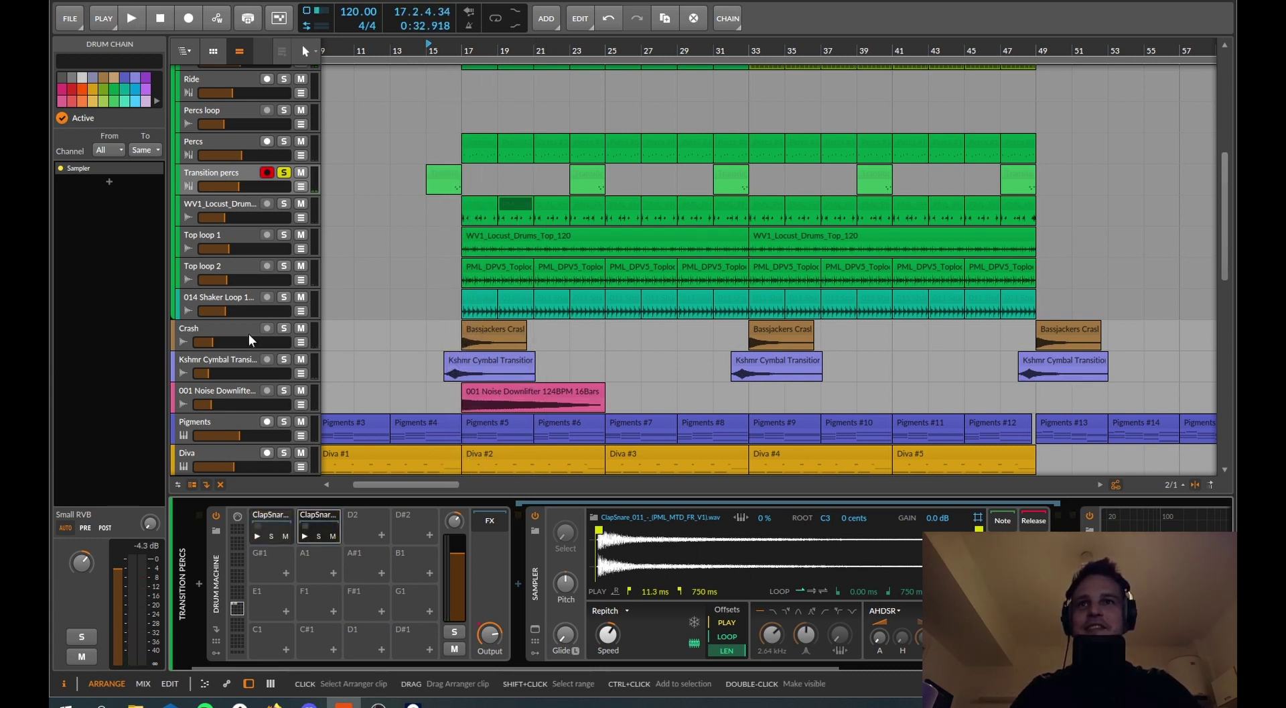
scroll(313, 234, "up", 3)
left_click(286, 155)
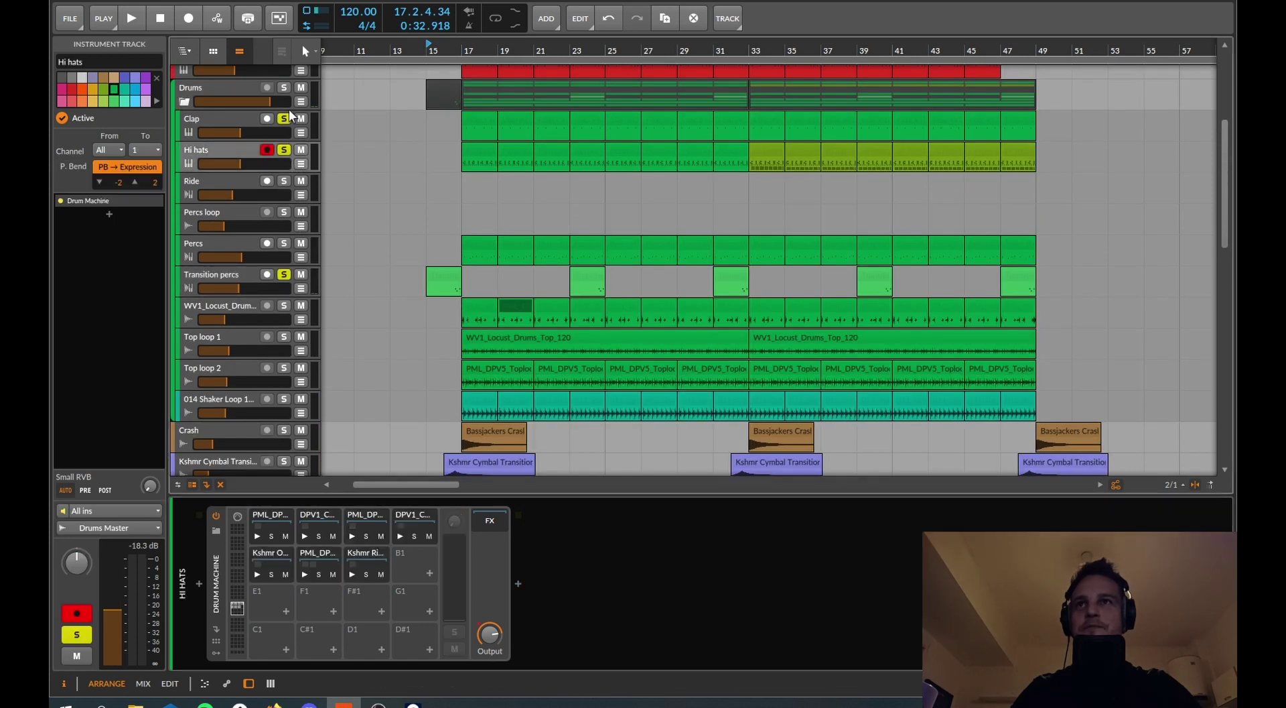
scroll(404, 258, "down", 6)
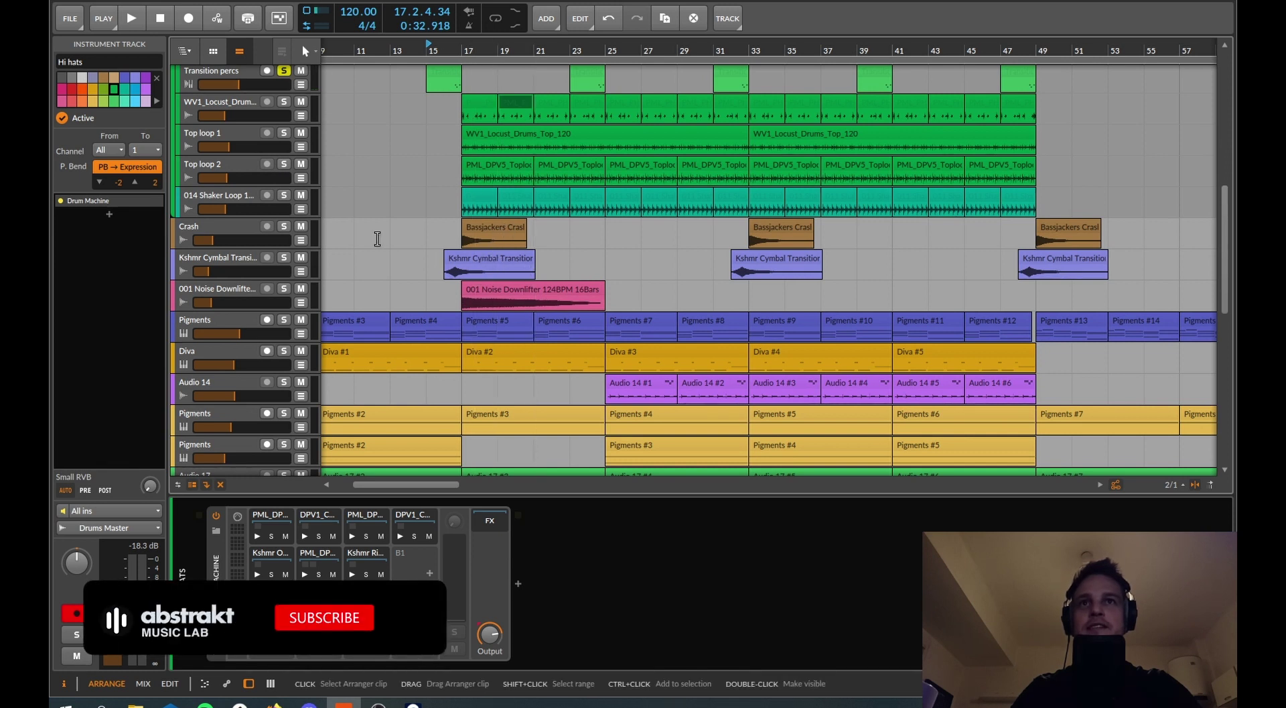
Step: Solo the noise downlifter and audition the transition from just before bar 17, then stop
left_click(284, 287)
scroll(484, 51, "up", 2)
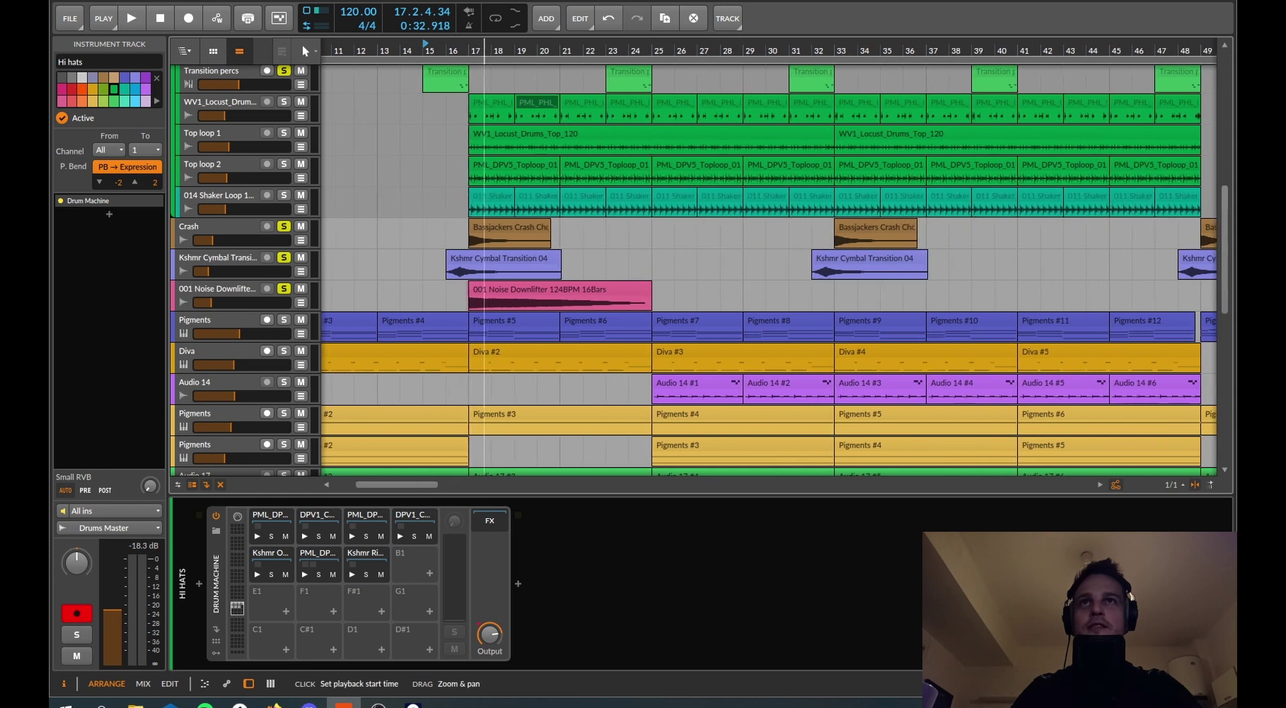
left_click(458, 49)
key("space")
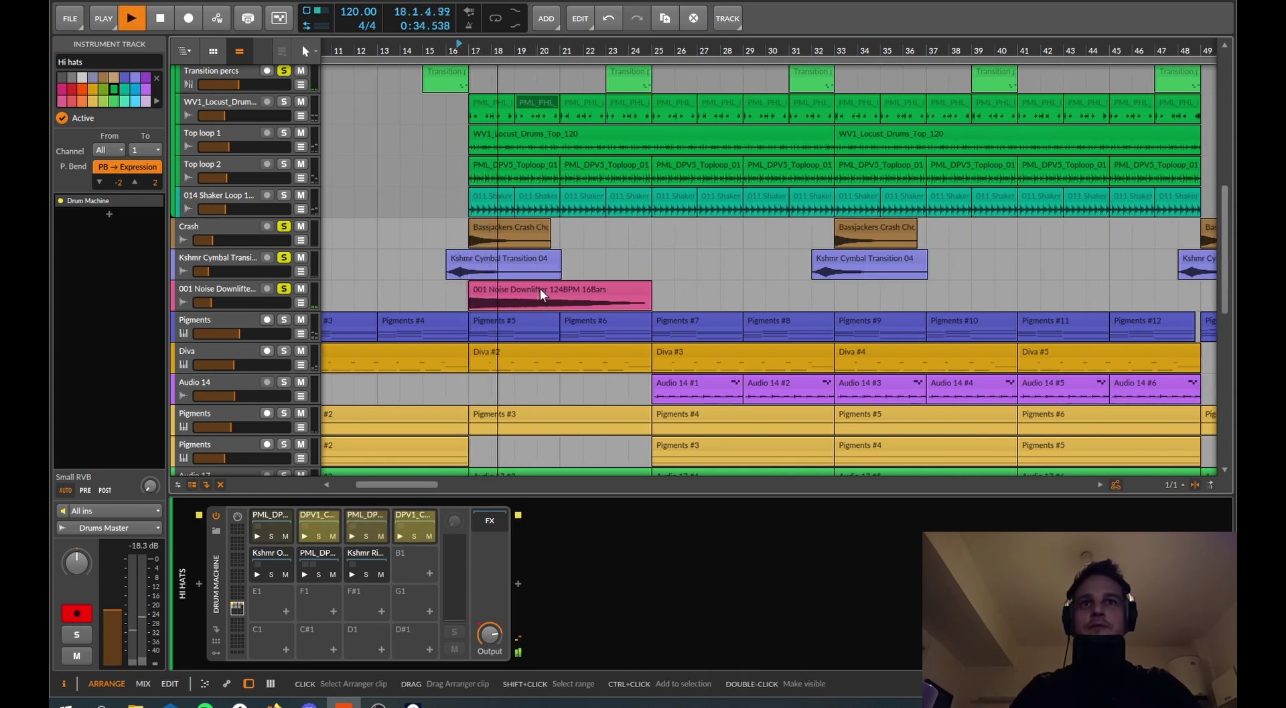
key("space")
scroll(667, 50, "down", 3)
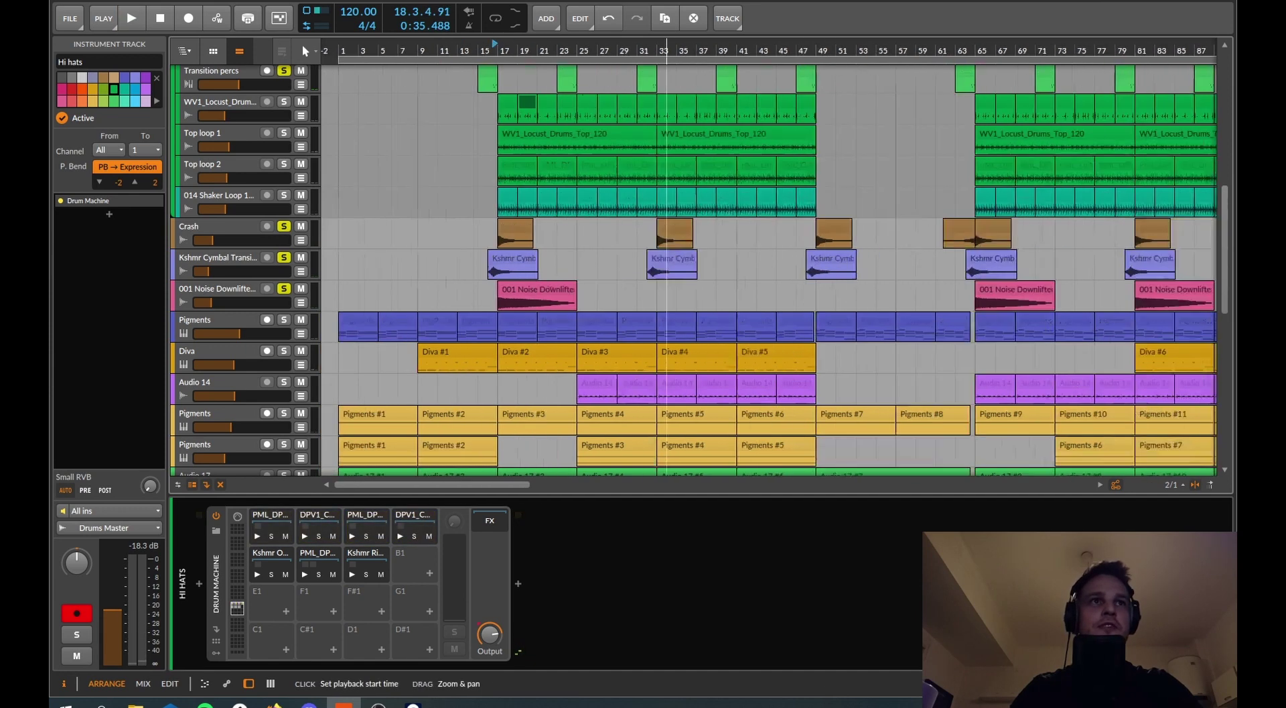
scroll(667, 50, "down", 2)
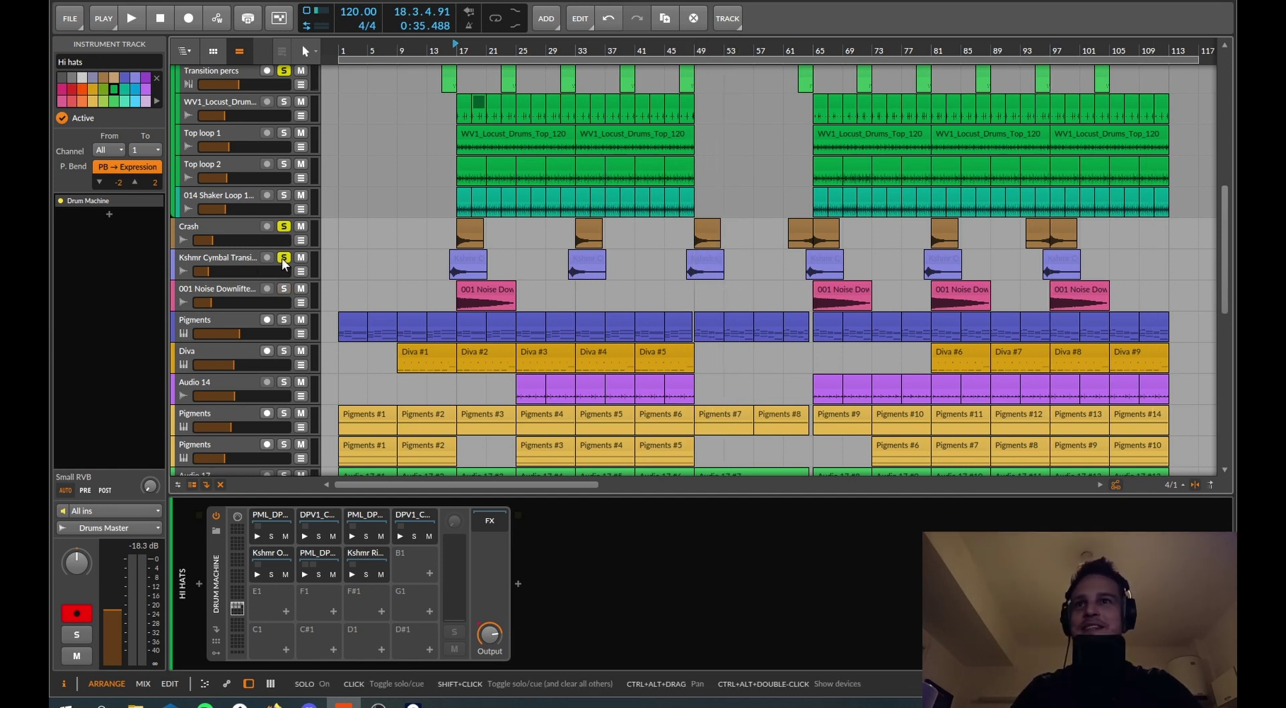
scroll(284, 282, "up", 6)
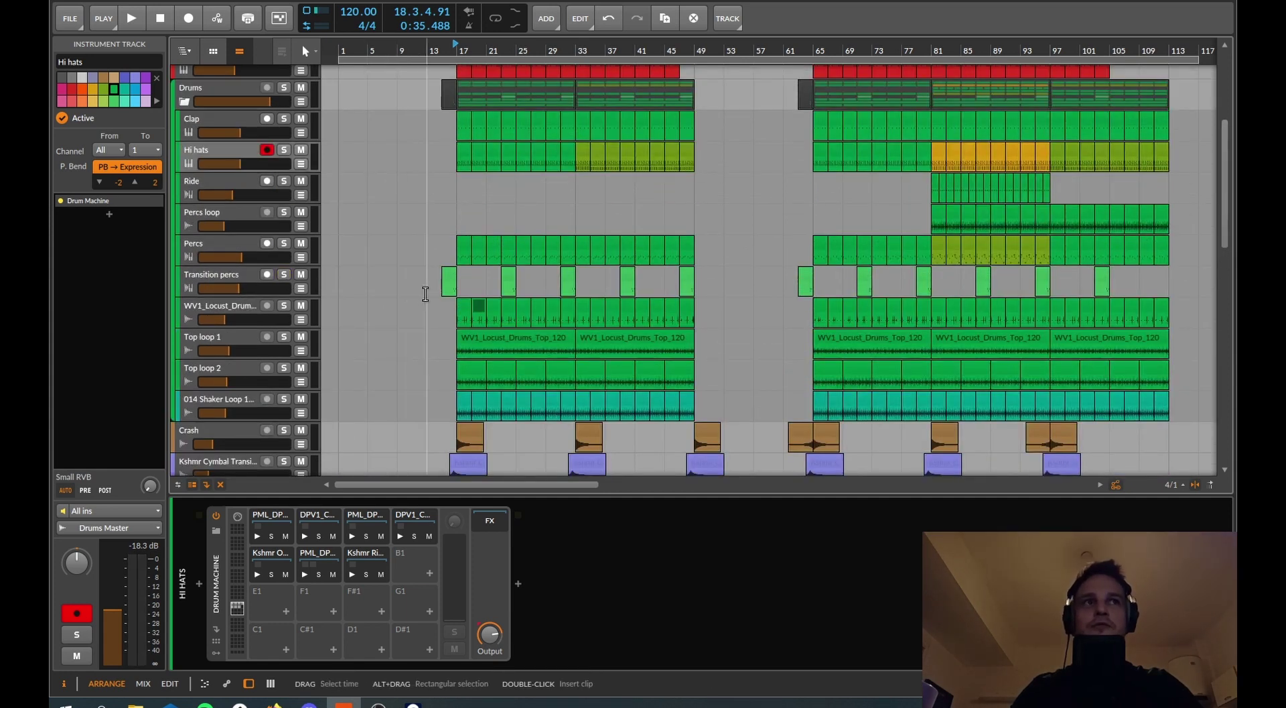
scroll(425, 292, "down", 6)
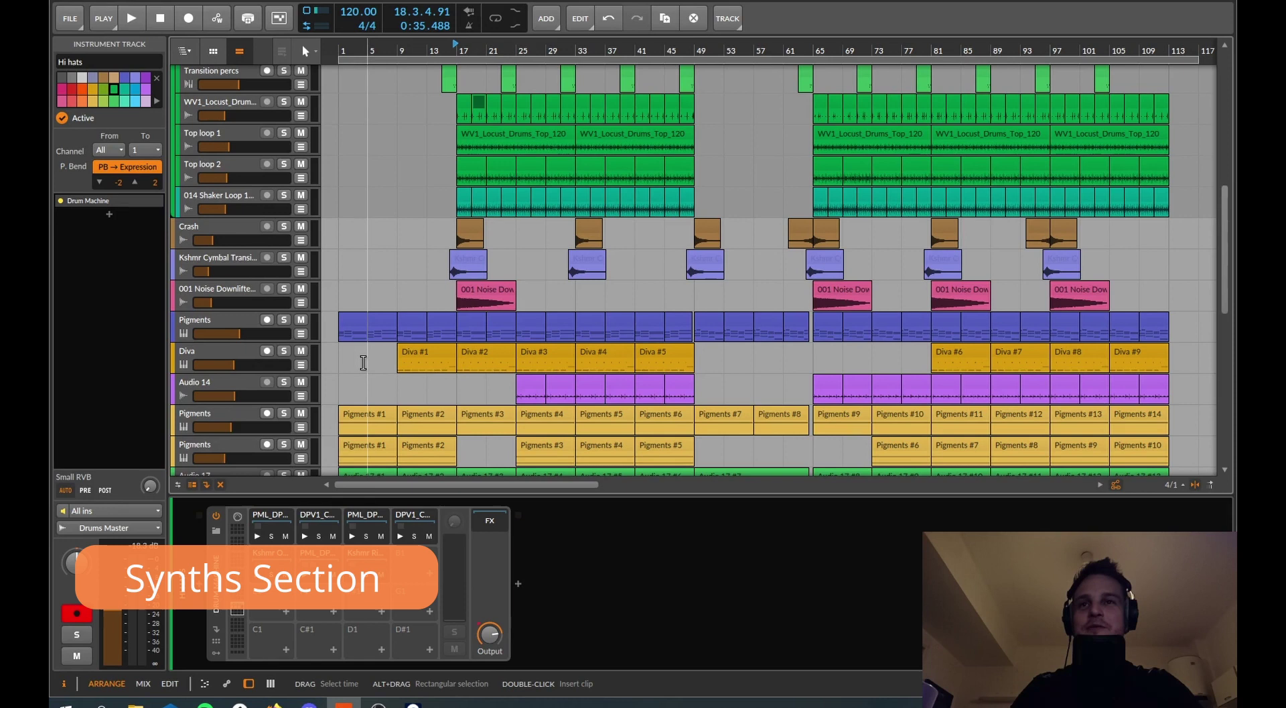
Step: Select and solo the Pigments track, playing it from bar 1
left_click(239, 318)
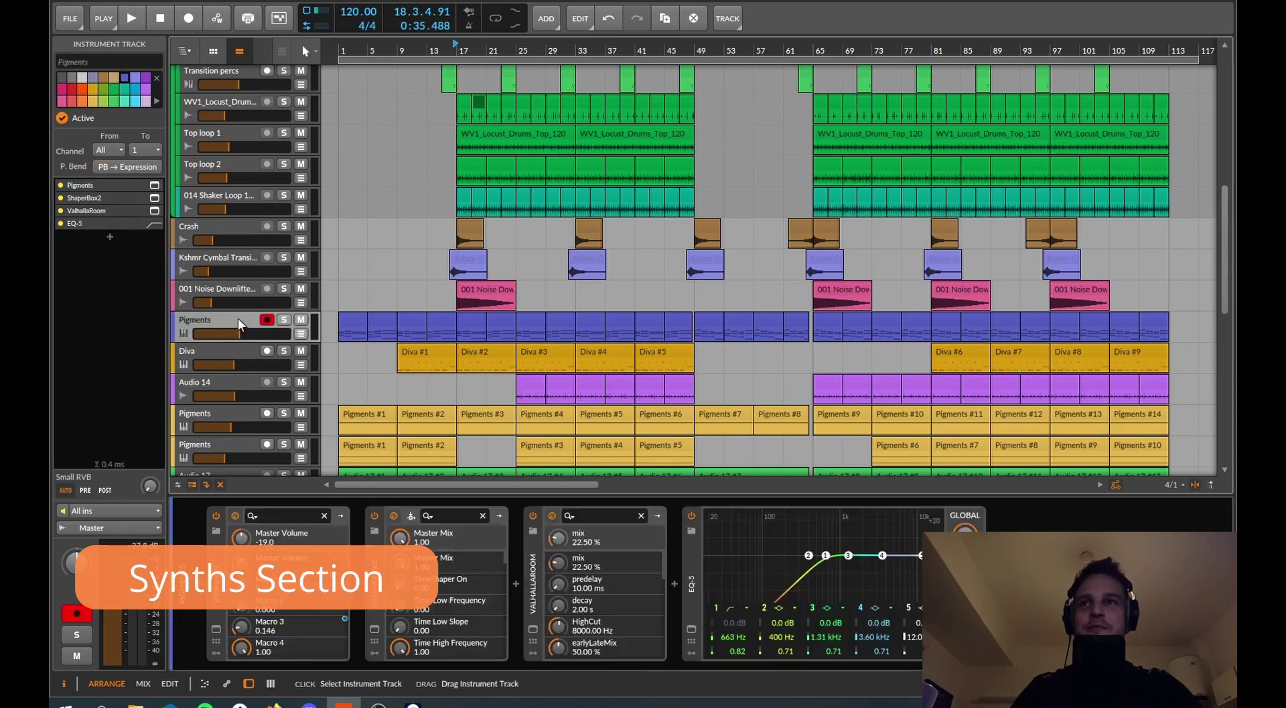
left_click(284, 320)
key("space")
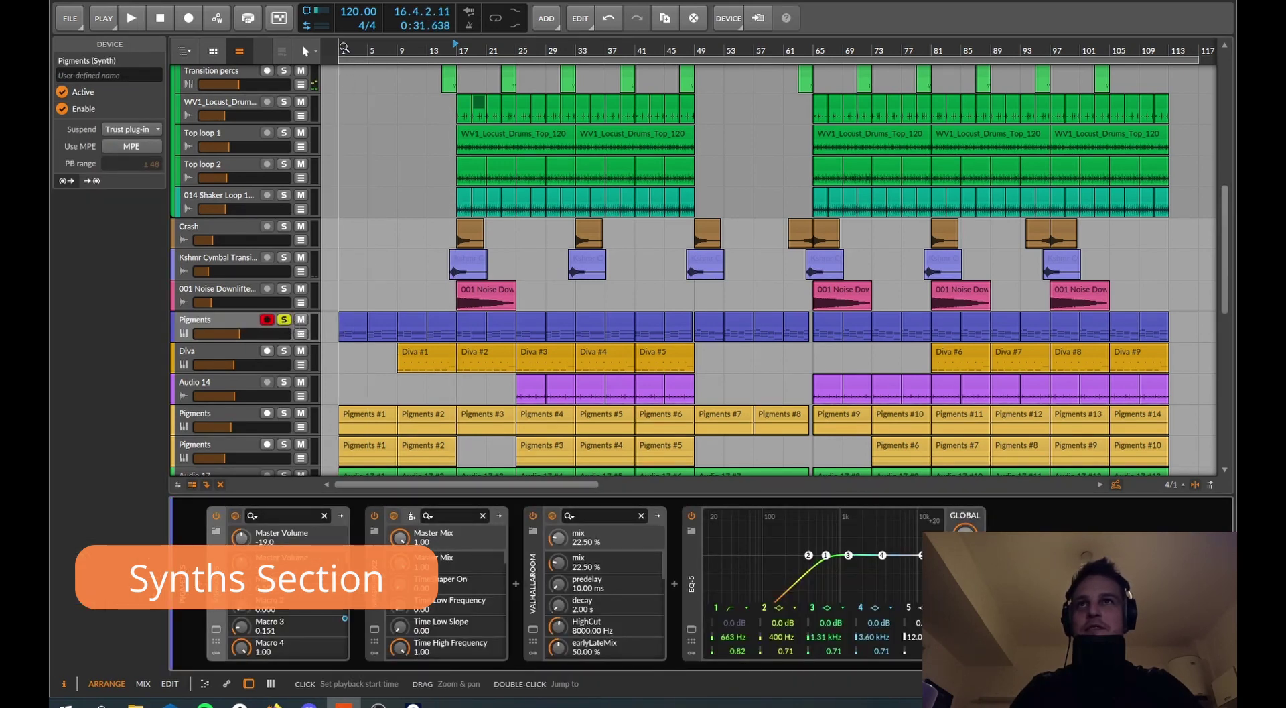
key("space")
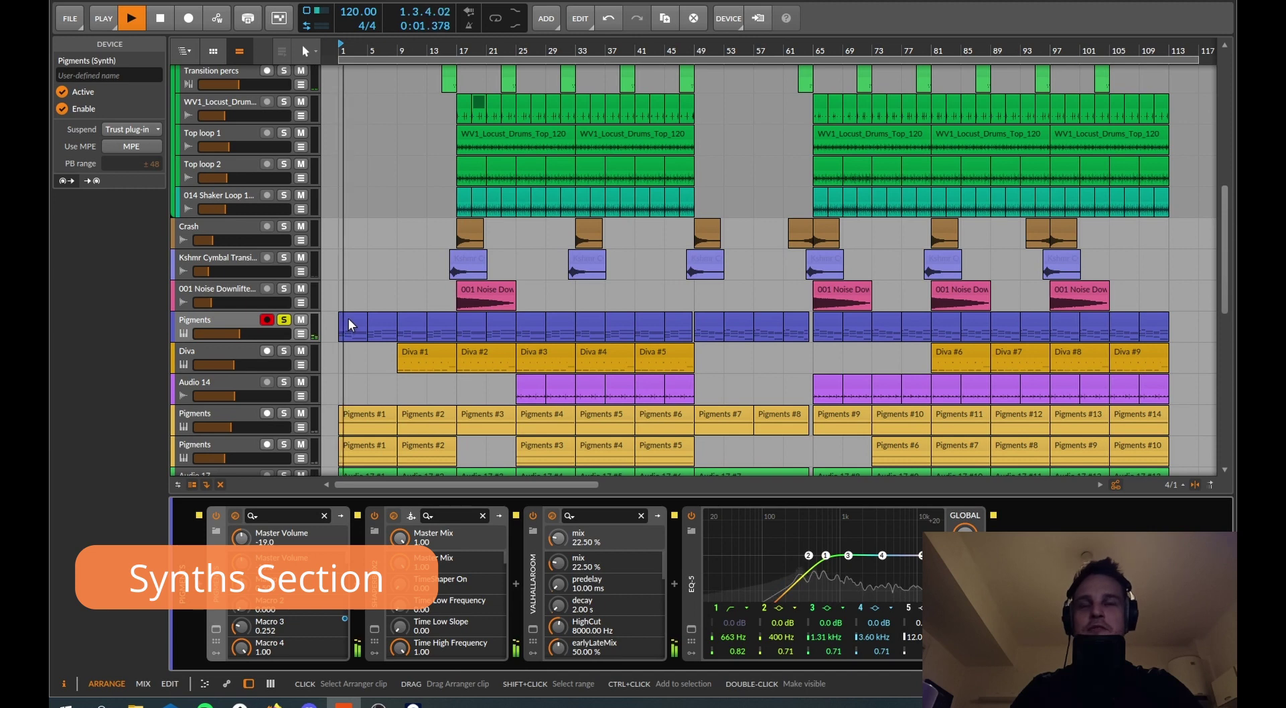
Step: Open the first Pigments clip's notes, zoomed out to show Pigments #1 to #4
double_click(348, 318)
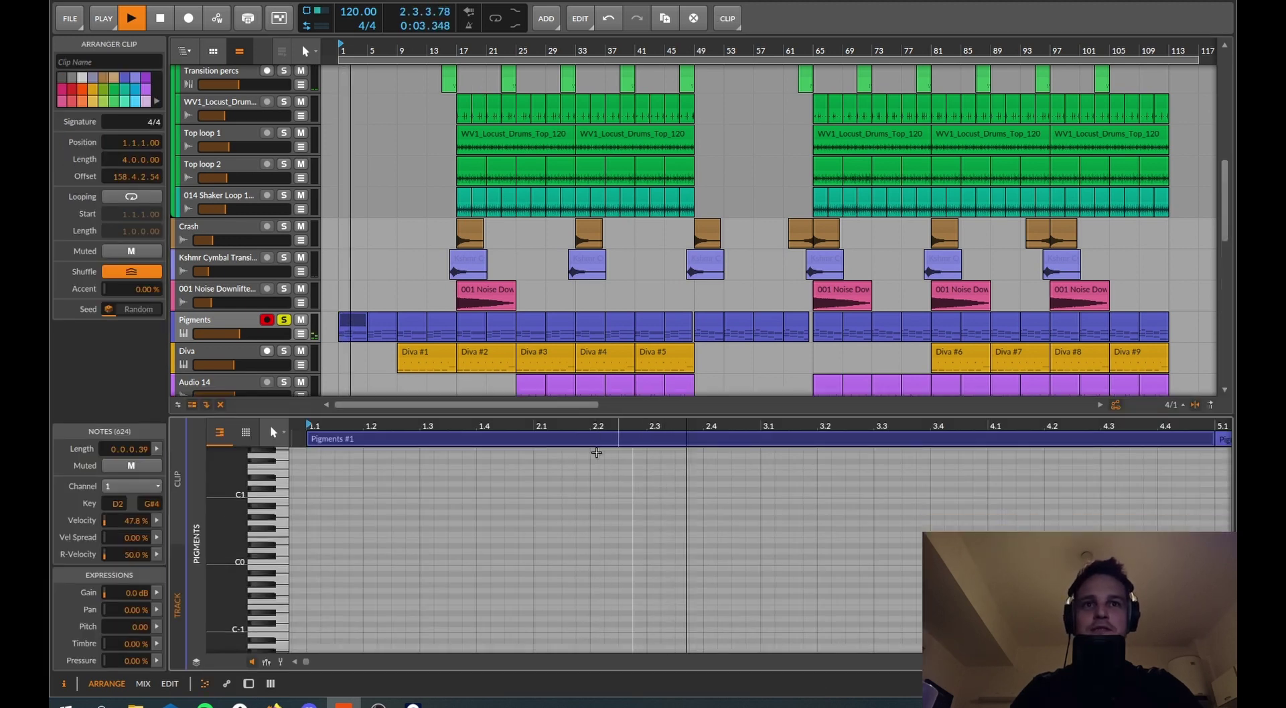
scroll(596, 452, "up", 5)
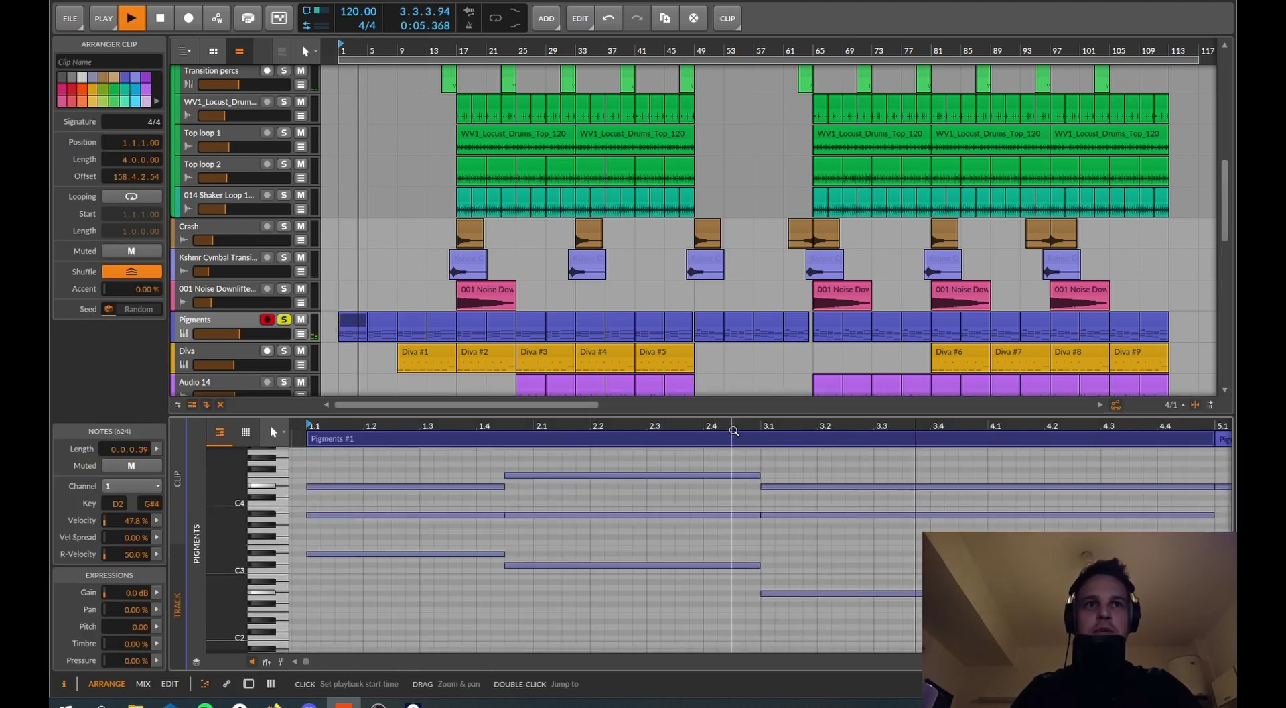
left_click_drag(735, 431, 735, 409)
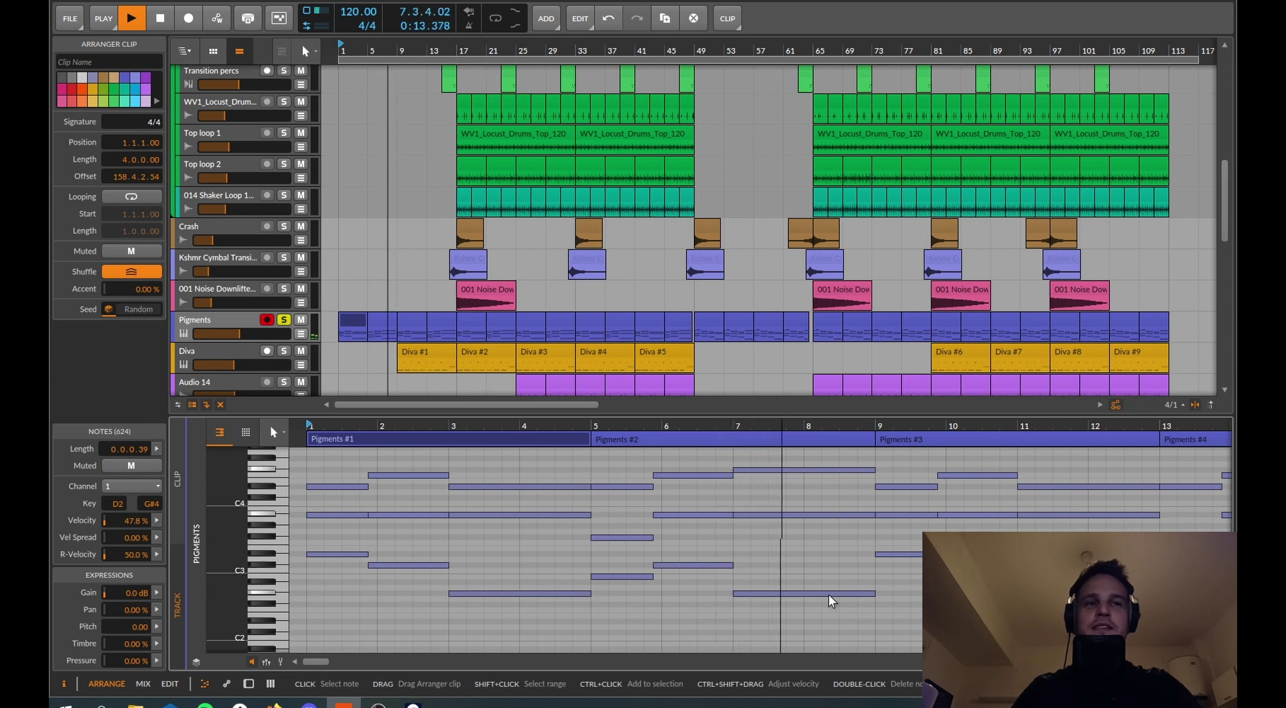
key("space")
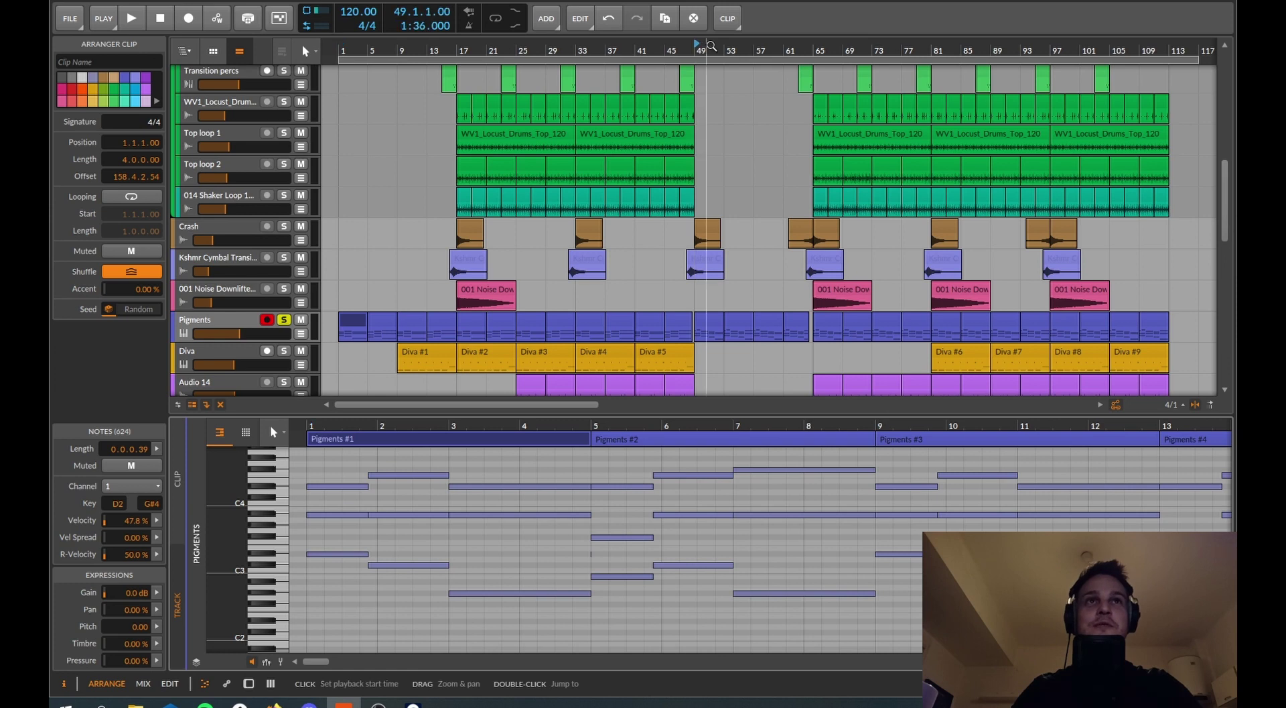
Step: Zoom in near bar 47 and play the Pigments #13 clip from bar 49
left_click_drag(712, 45, 632, 230)
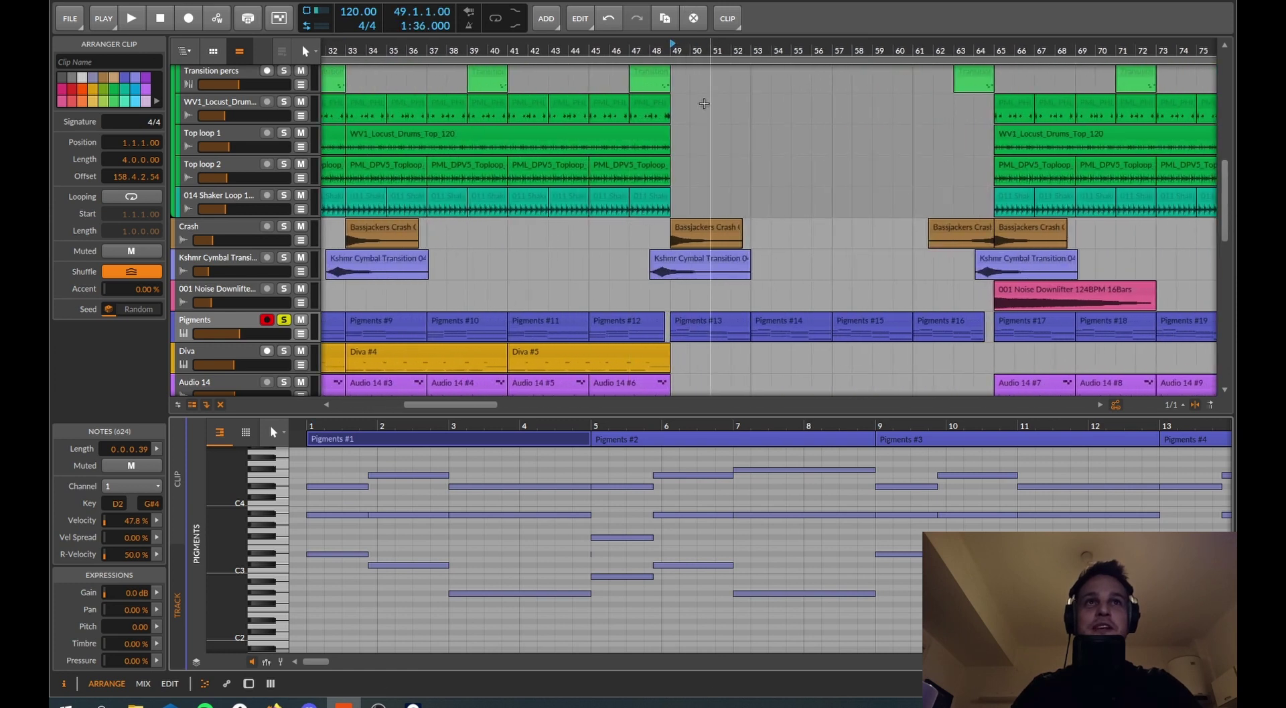
left_click(694, 322)
key("space")
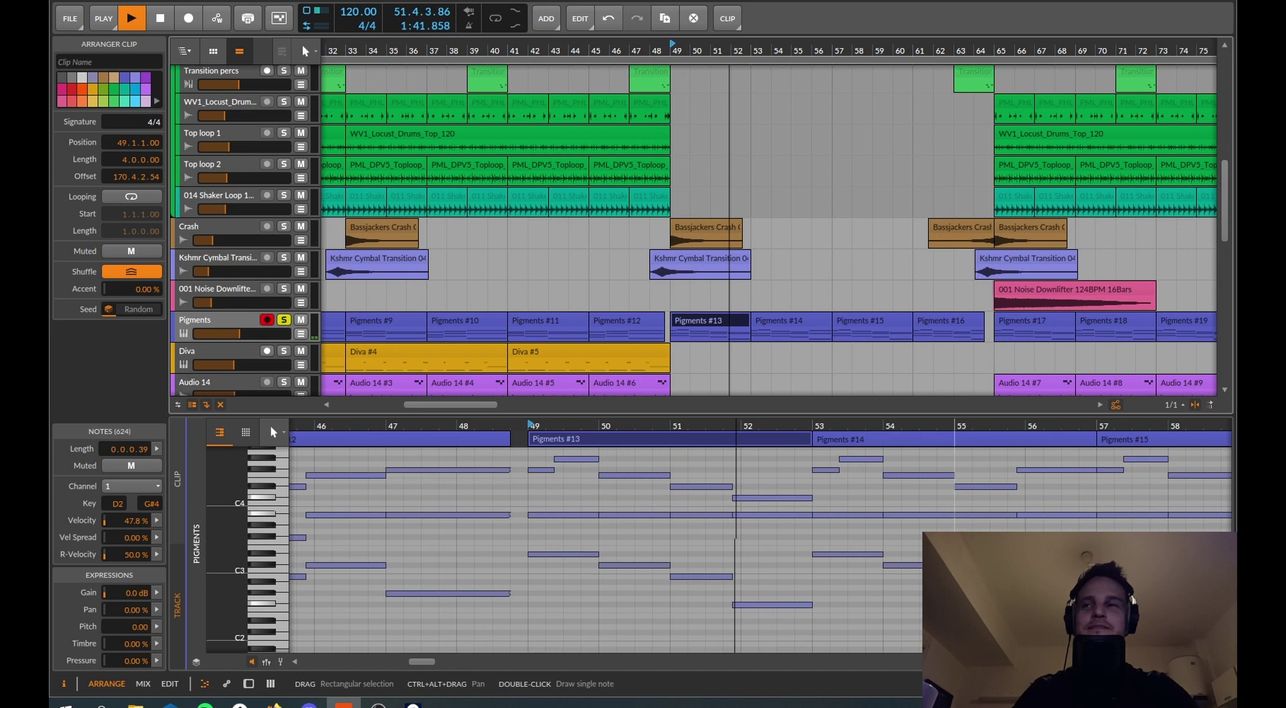
key("space")
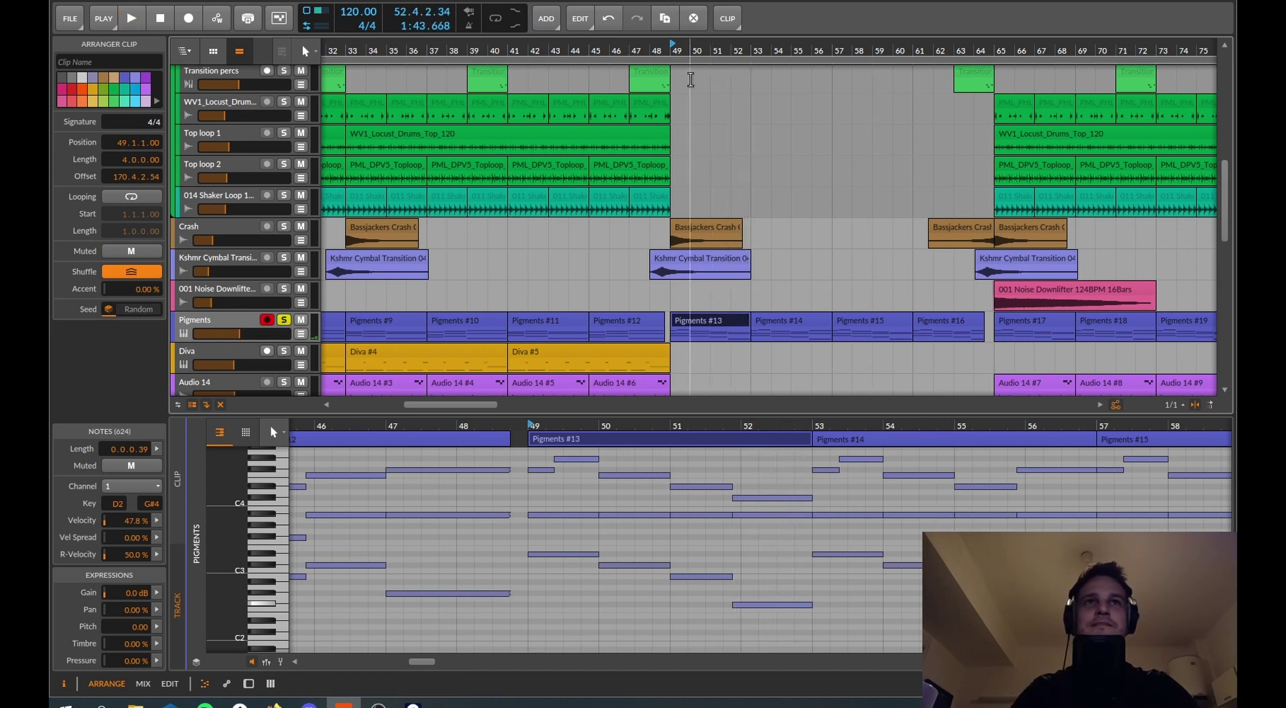
Step: Zoom the arrangement back out and unsolo the Pigments track
left_click_drag(736, 50, 735, 32)
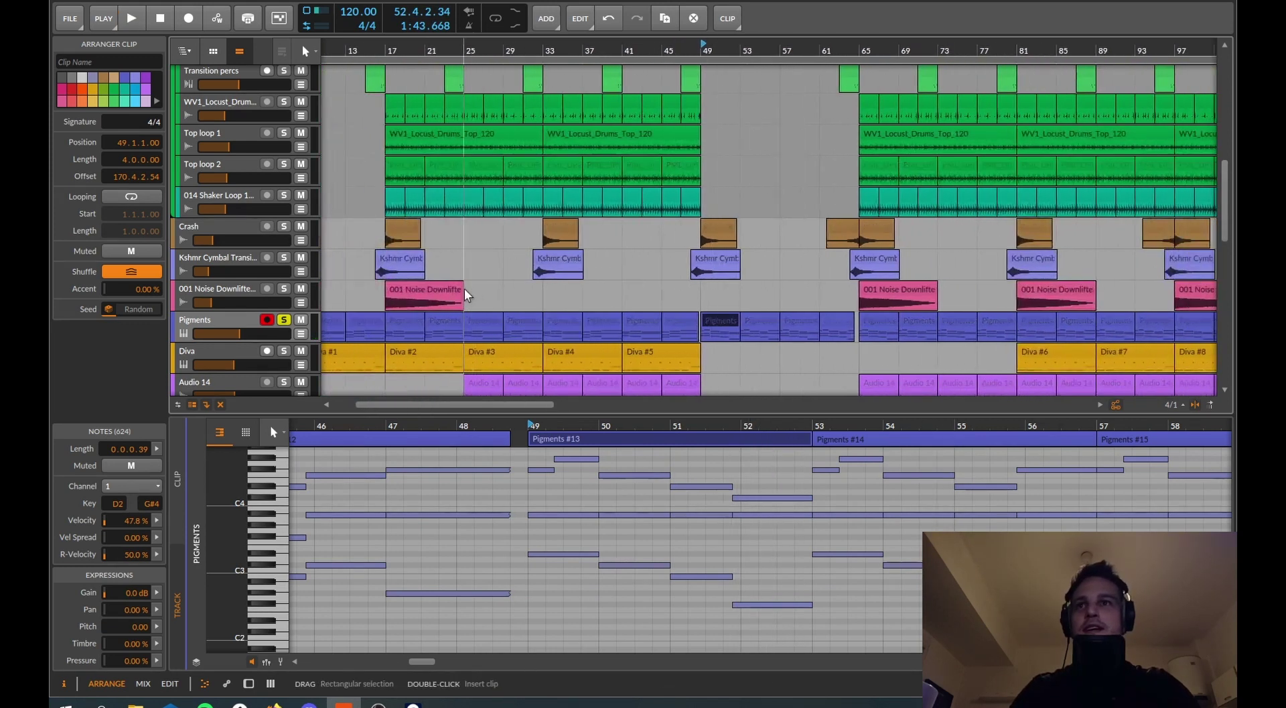
scroll(466, 214, "down", 3)
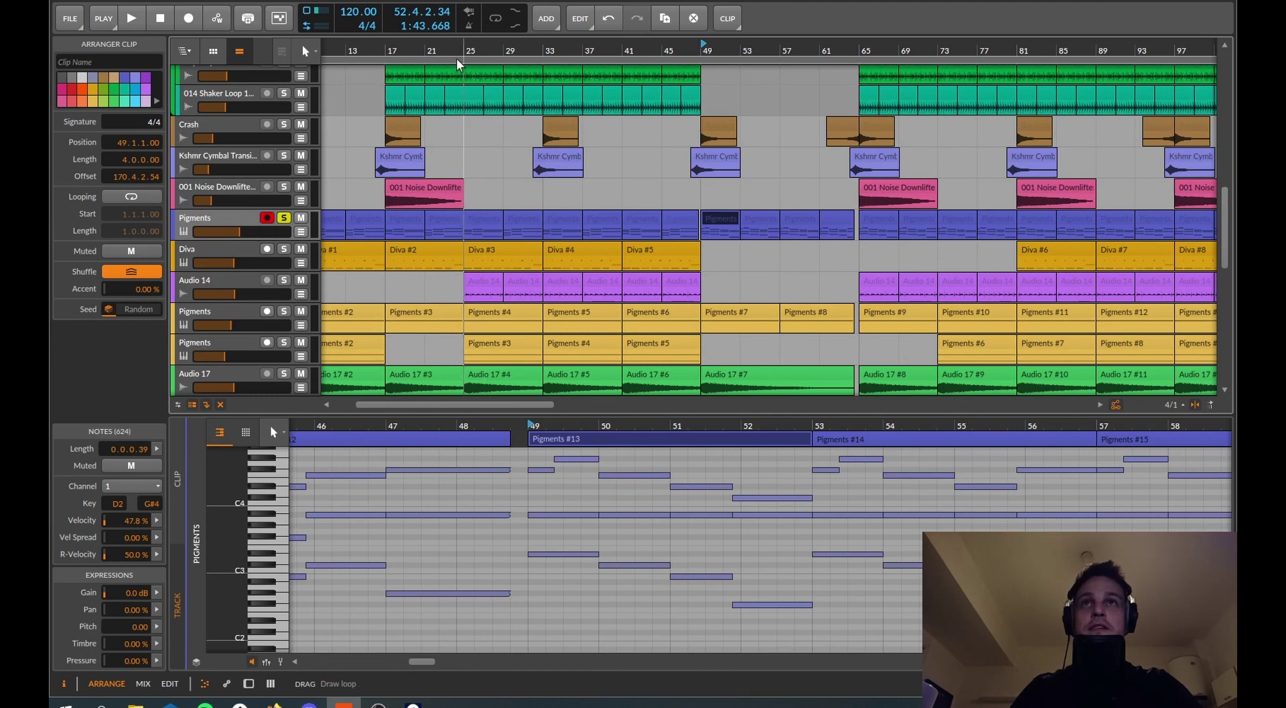
left_click(284, 217)
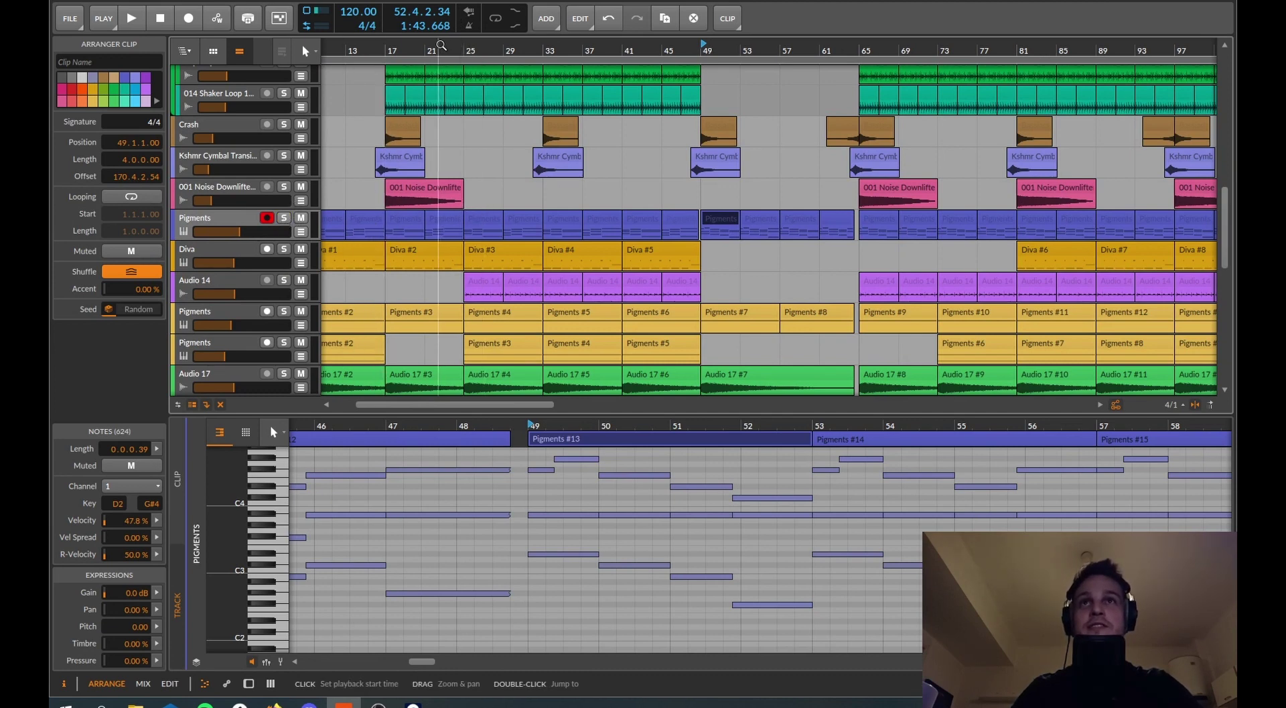
scroll(439, 268, "left", 3)
Step: Solo Diva, play from bar 41 and show its Filter Freq automation lane
left_click(285, 250)
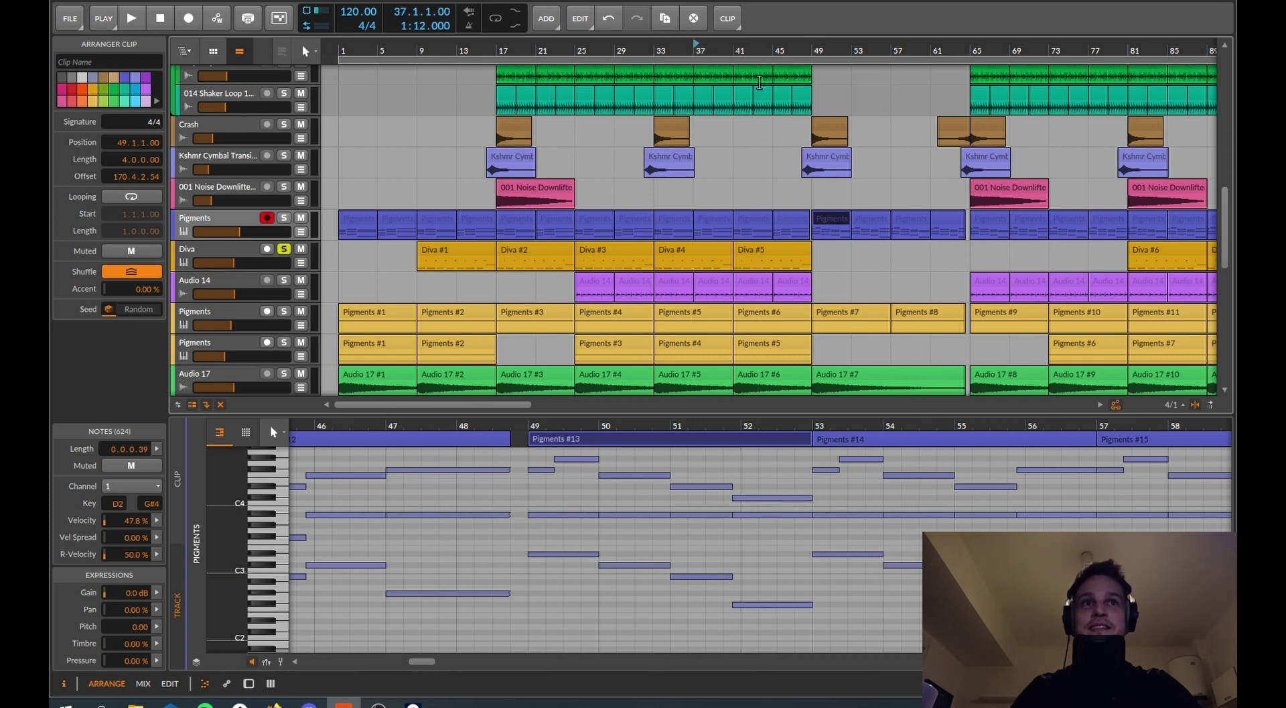
key("space")
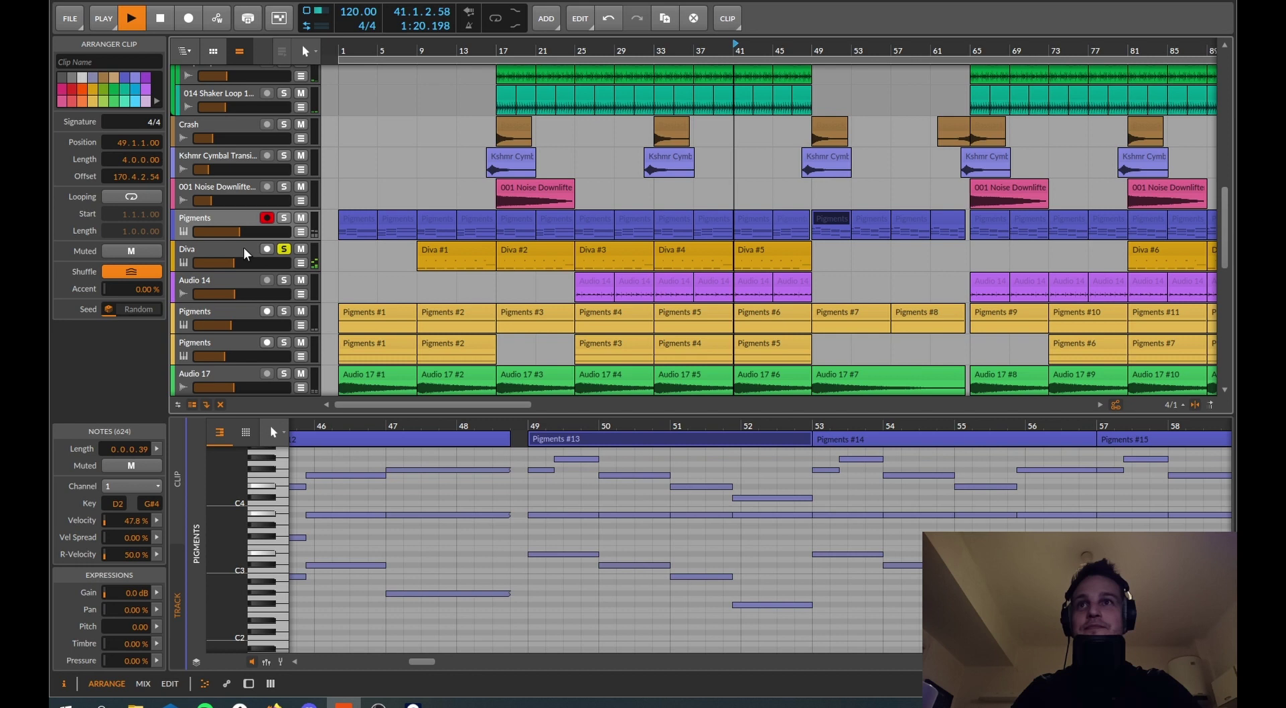
left_click(301, 263)
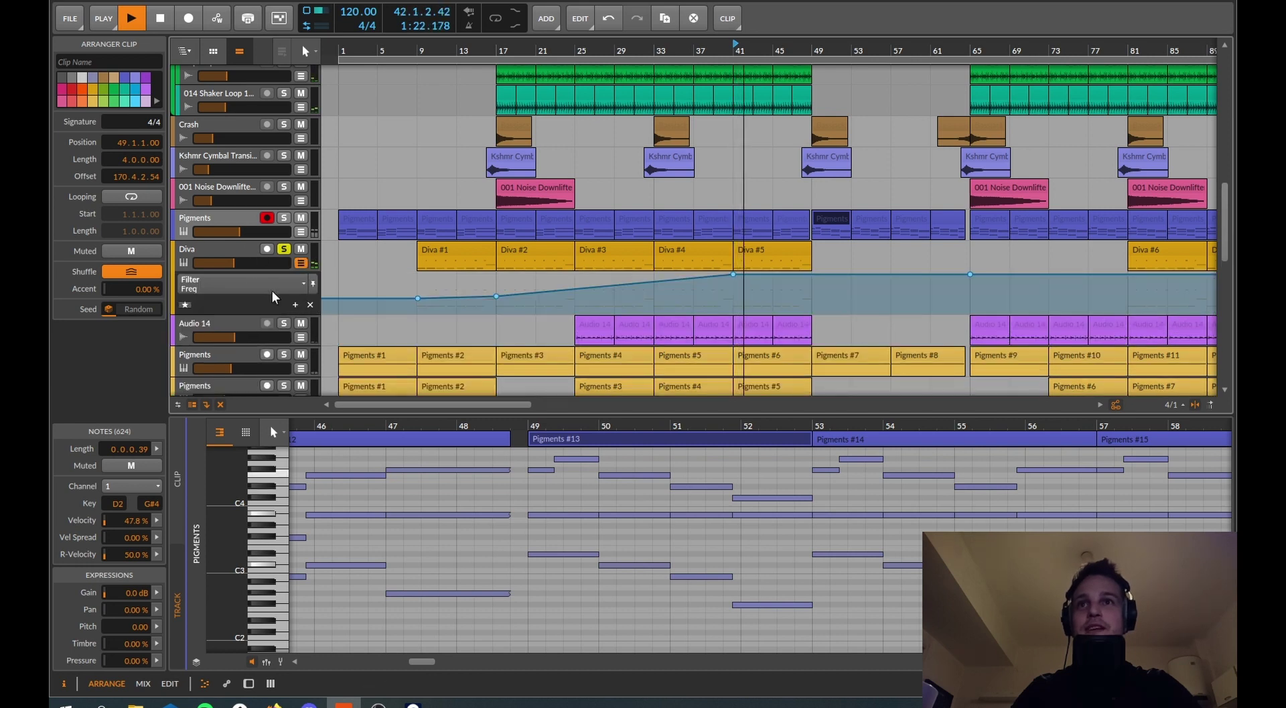
left_click(216, 253)
key("d")
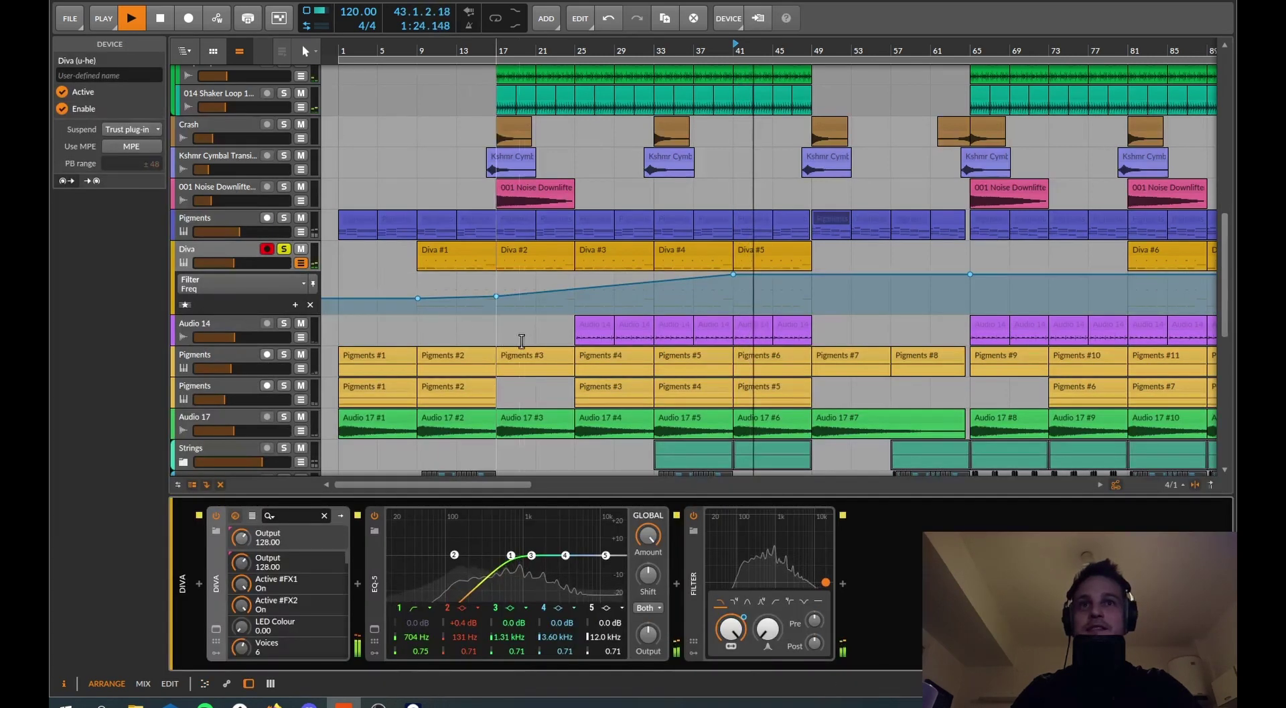
key("space")
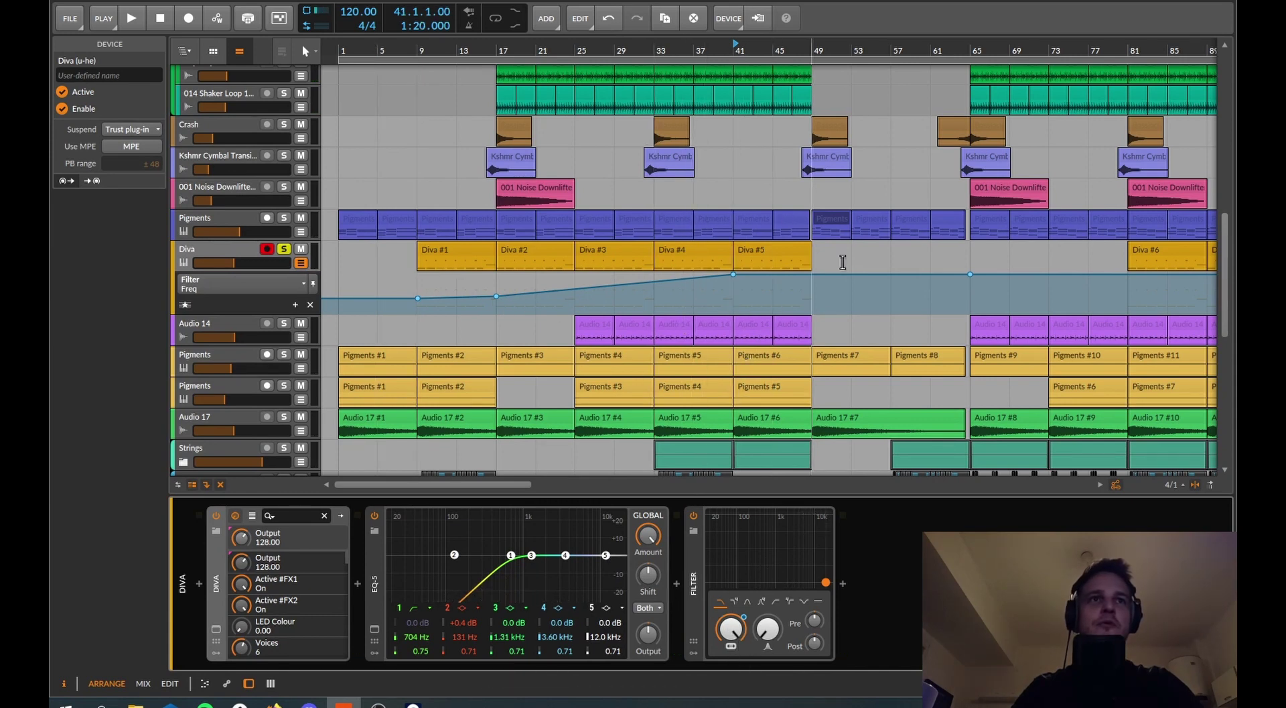
scroll(285, 254, "down", 2)
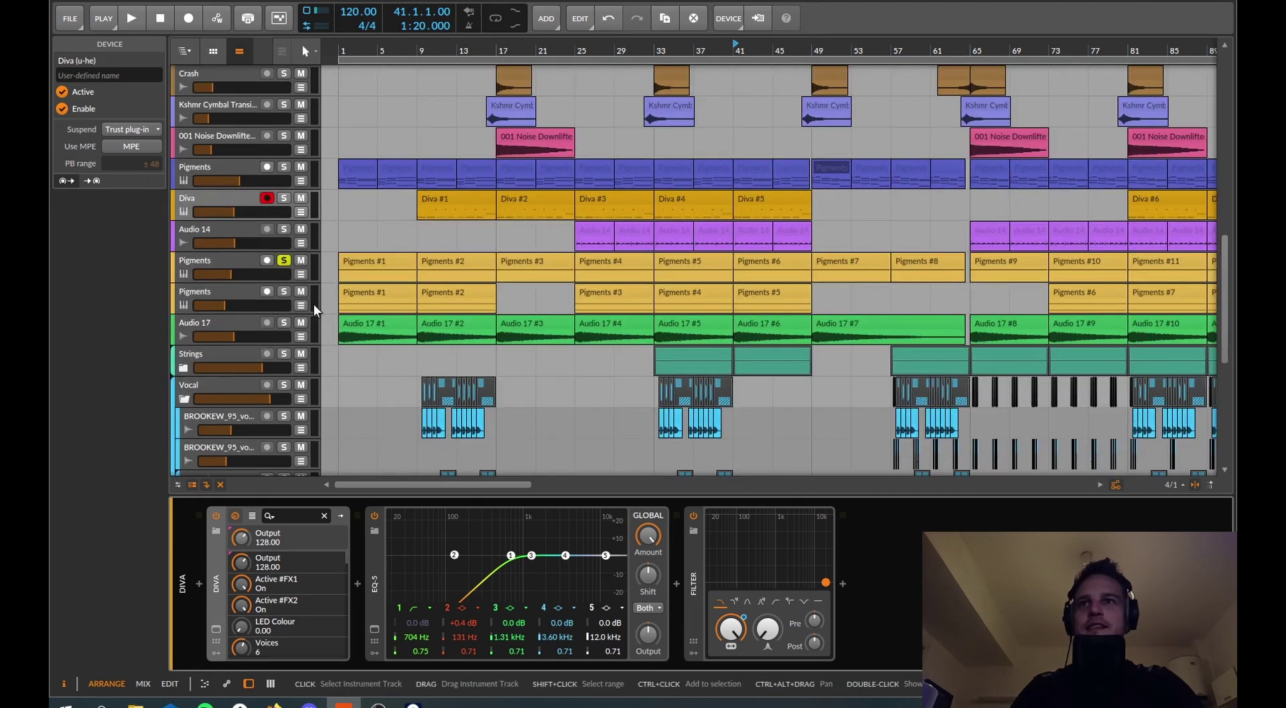
Step: Inspect the first Pigments track's EQ-5 cut, then move solo to the second Pigments track
key("space")
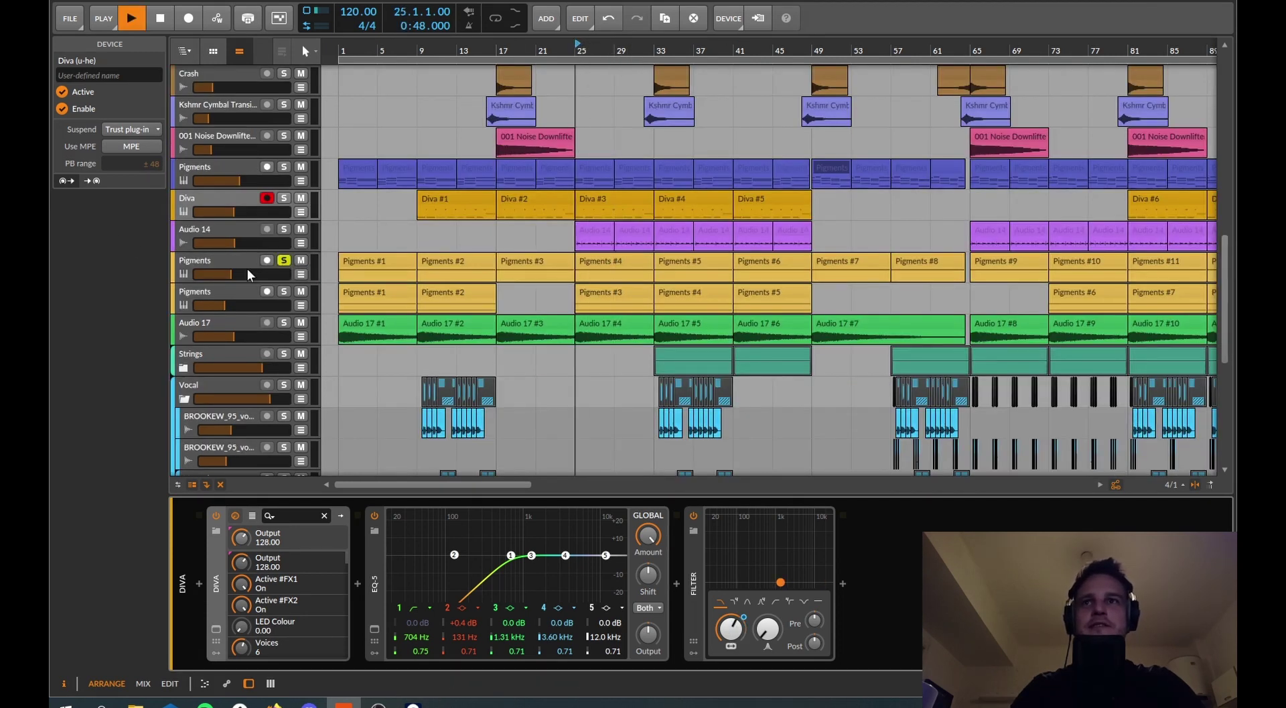
left_click(583, 268)
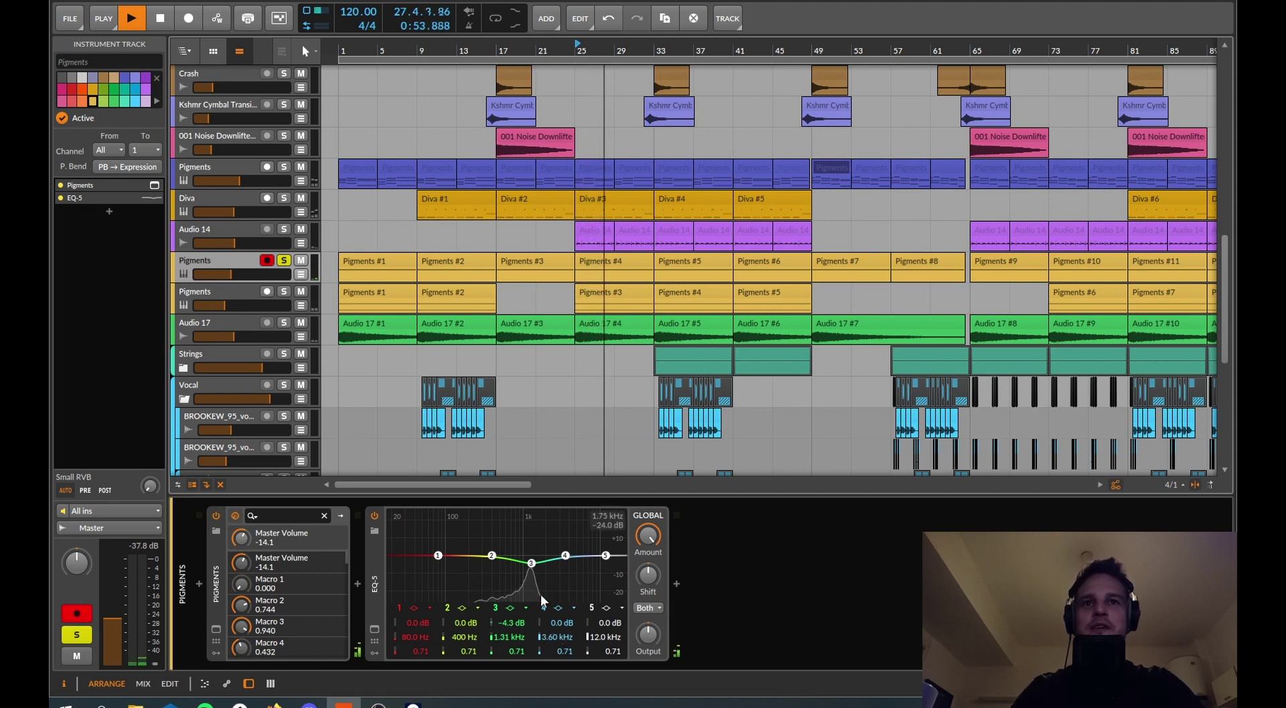
key("space")
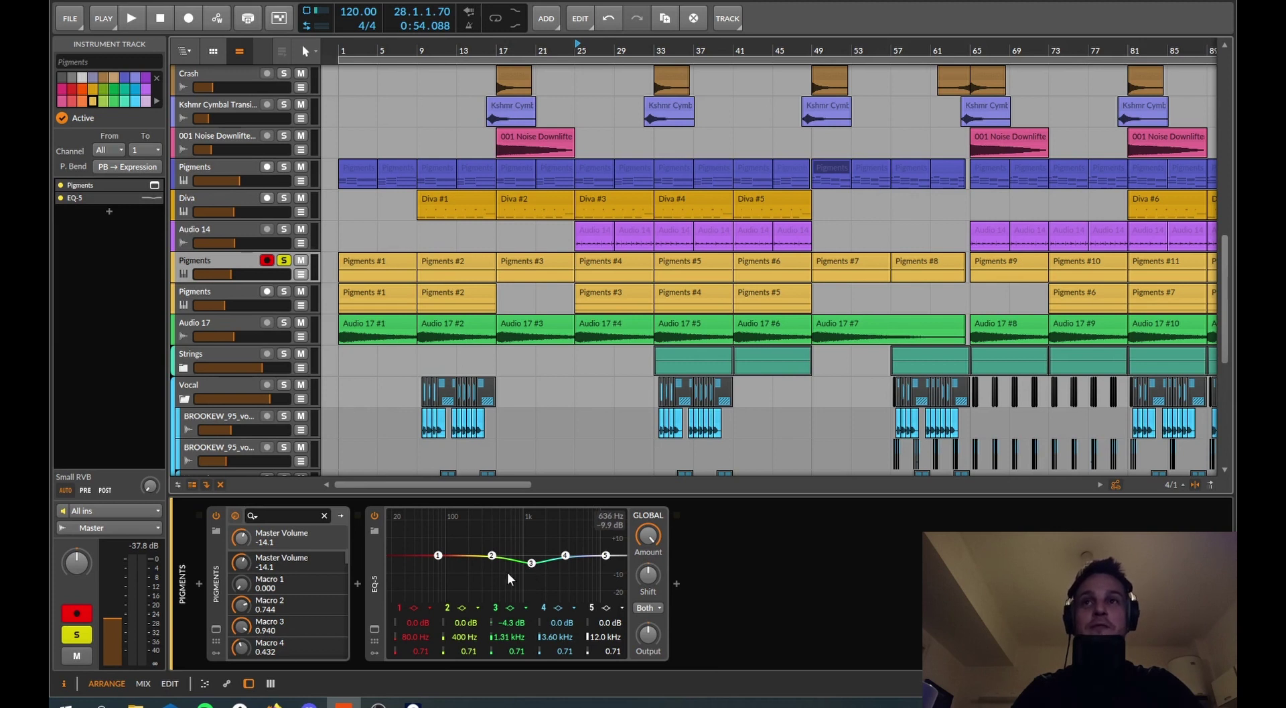
left_click(284, 262)
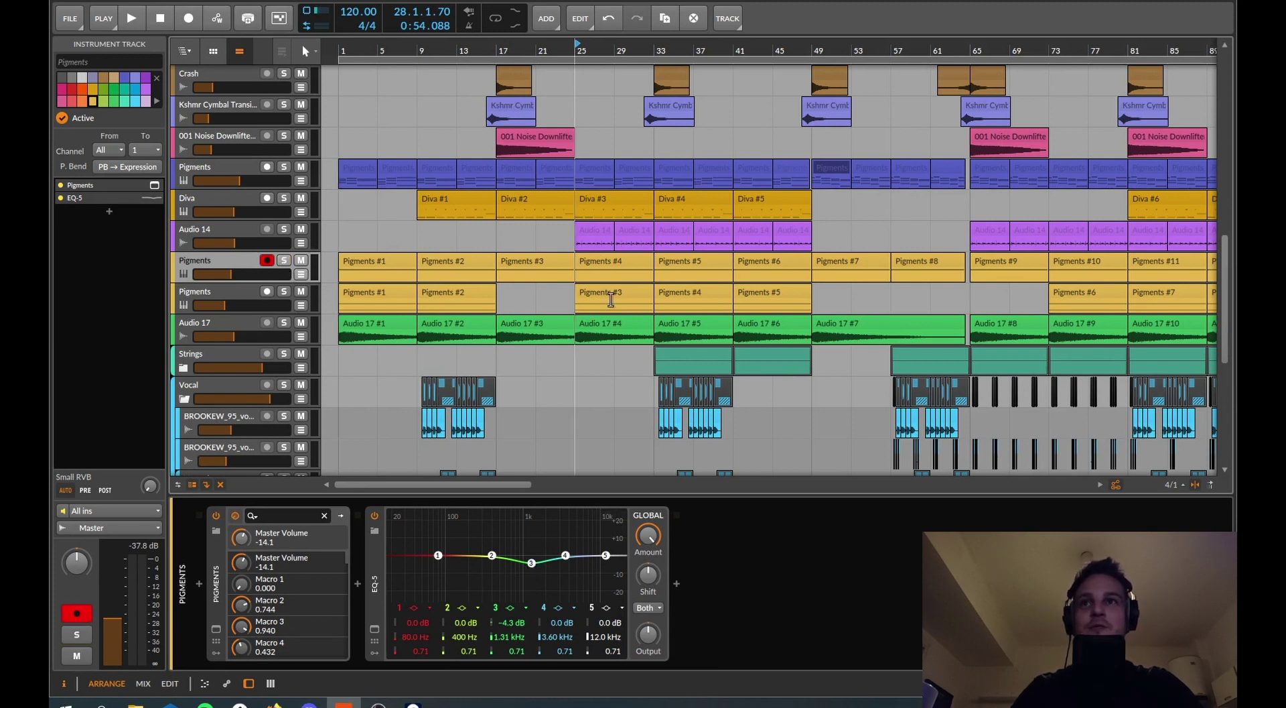
left_click(285, 293)
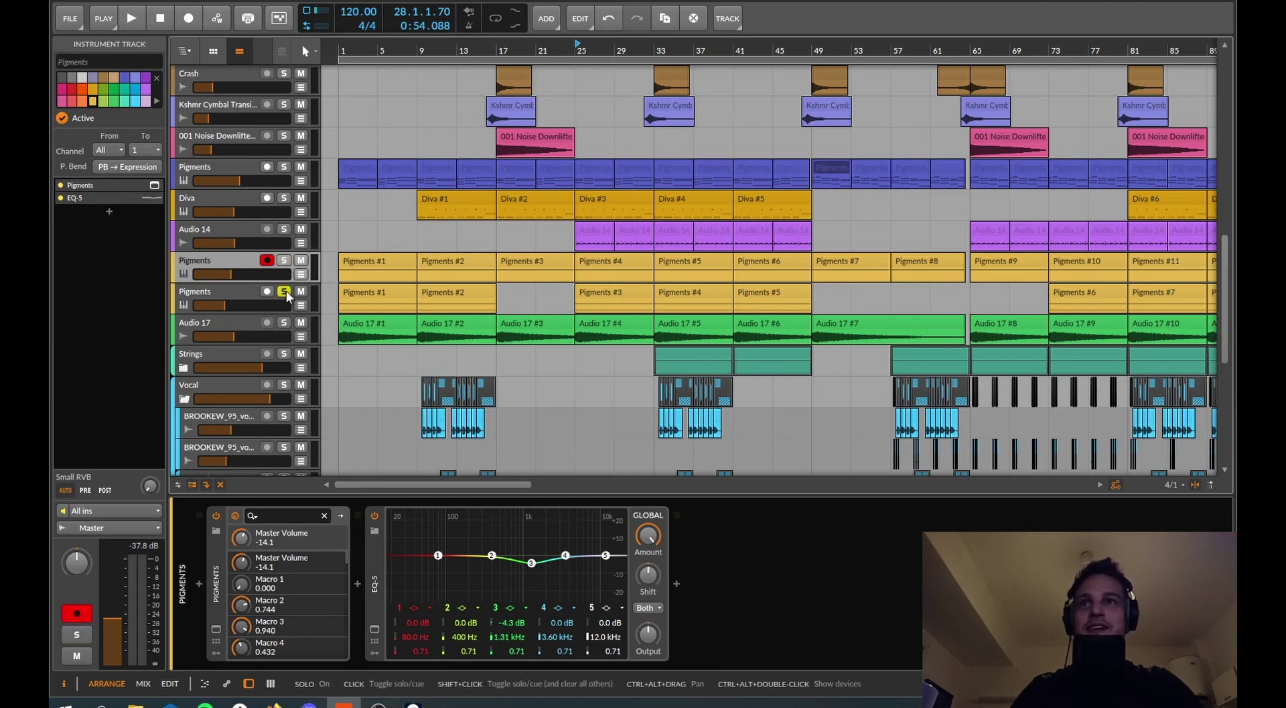
Step: Open Pigments #3 in the note editor and play it from bar 25
left_click(600, 293)
double_click(600, 290)
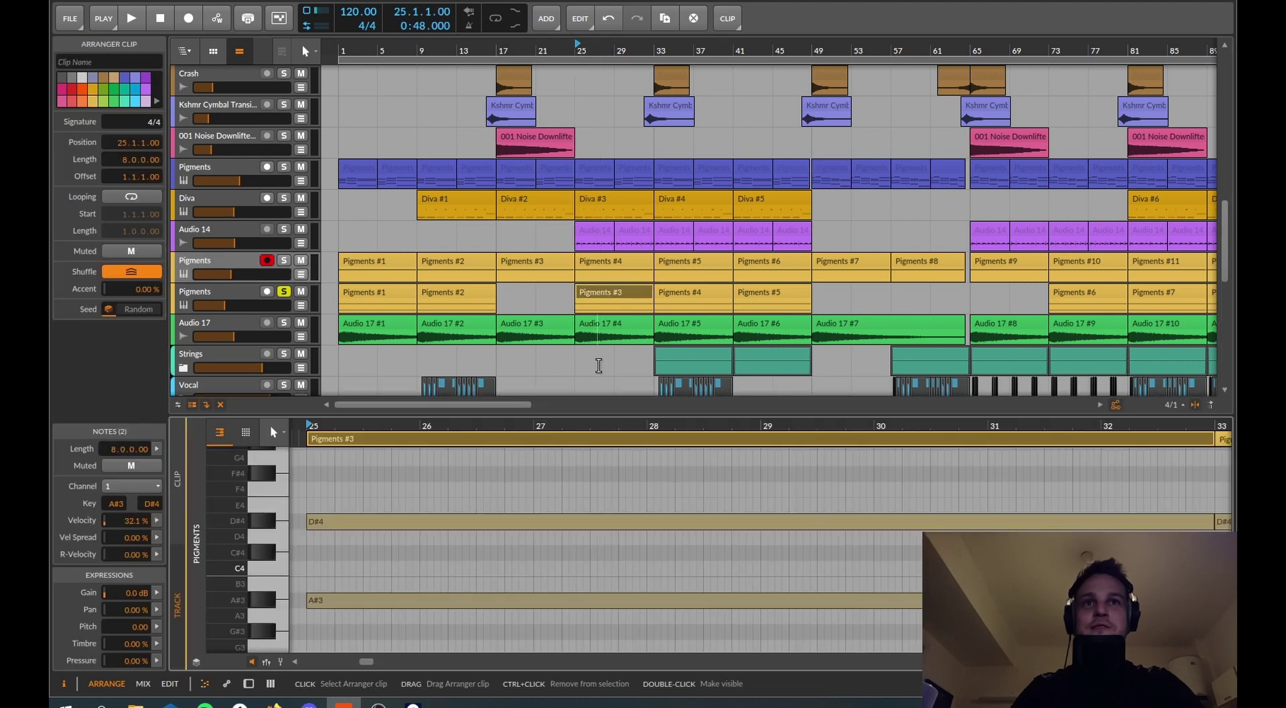
key("space")
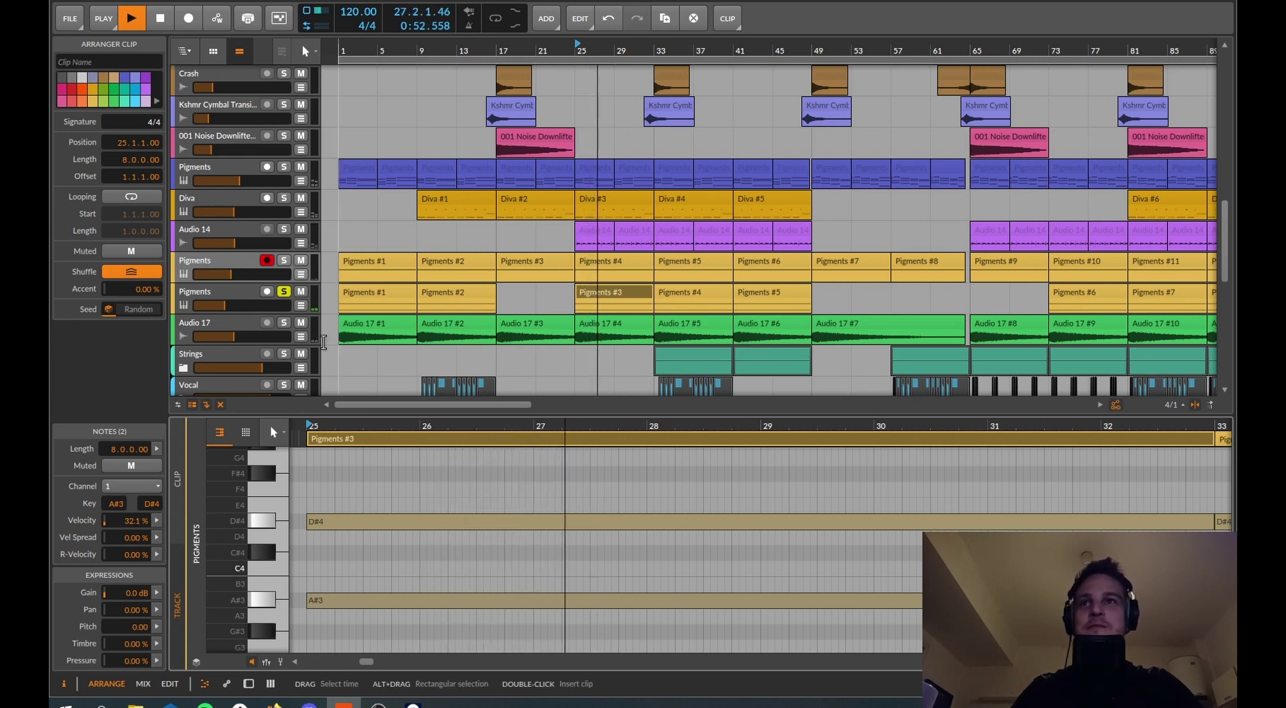
key("space")
Step: Unsolo the second Pigments track and set playback to start at bar 41
left_click(283, 293)
scroll(604, 257, "down", 10)
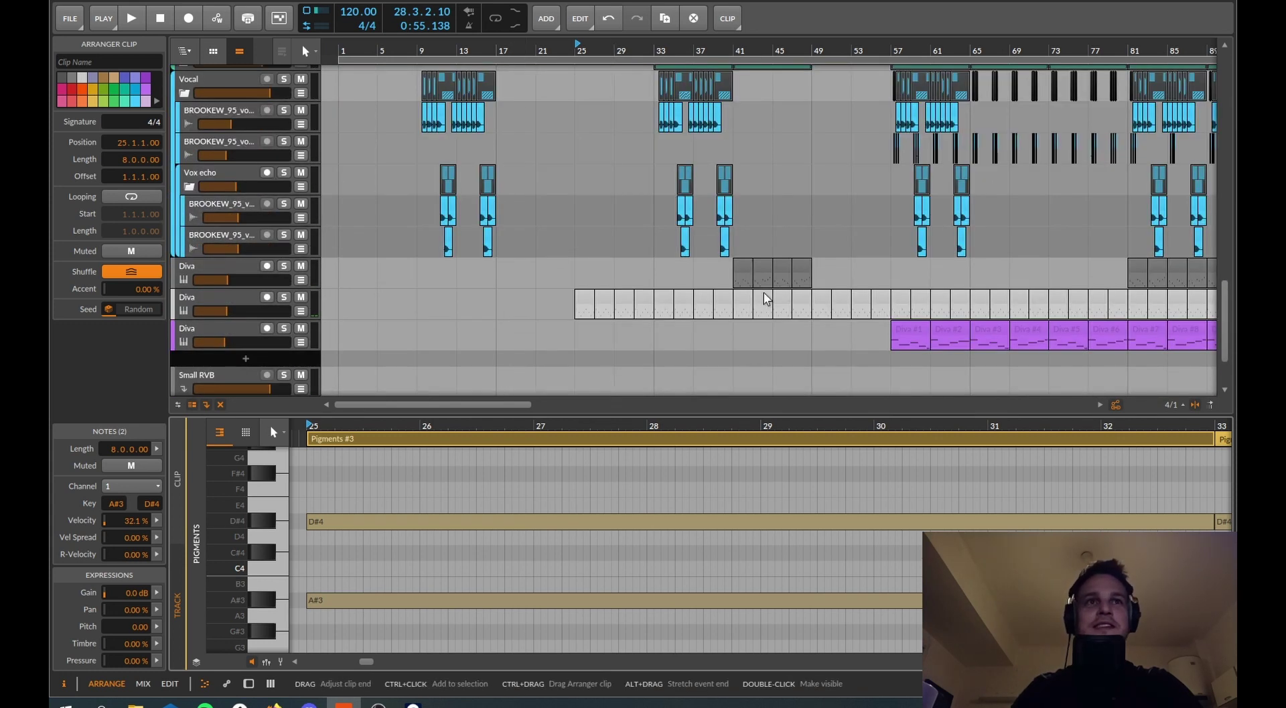
left_click(735, 50)
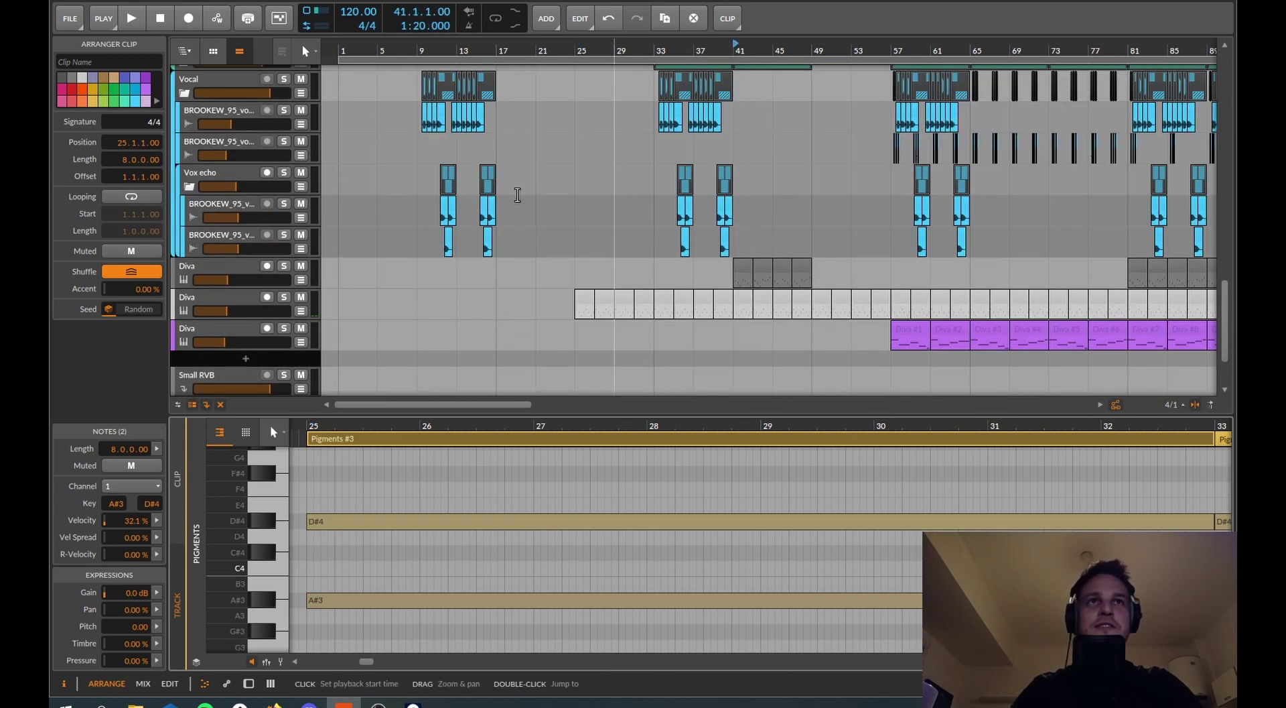
Step: Solo Diva, play from bar 41, and show its device chain zoomed to bars 29-77
left_click(284, 266)
key("space")
left_click(234, 268)
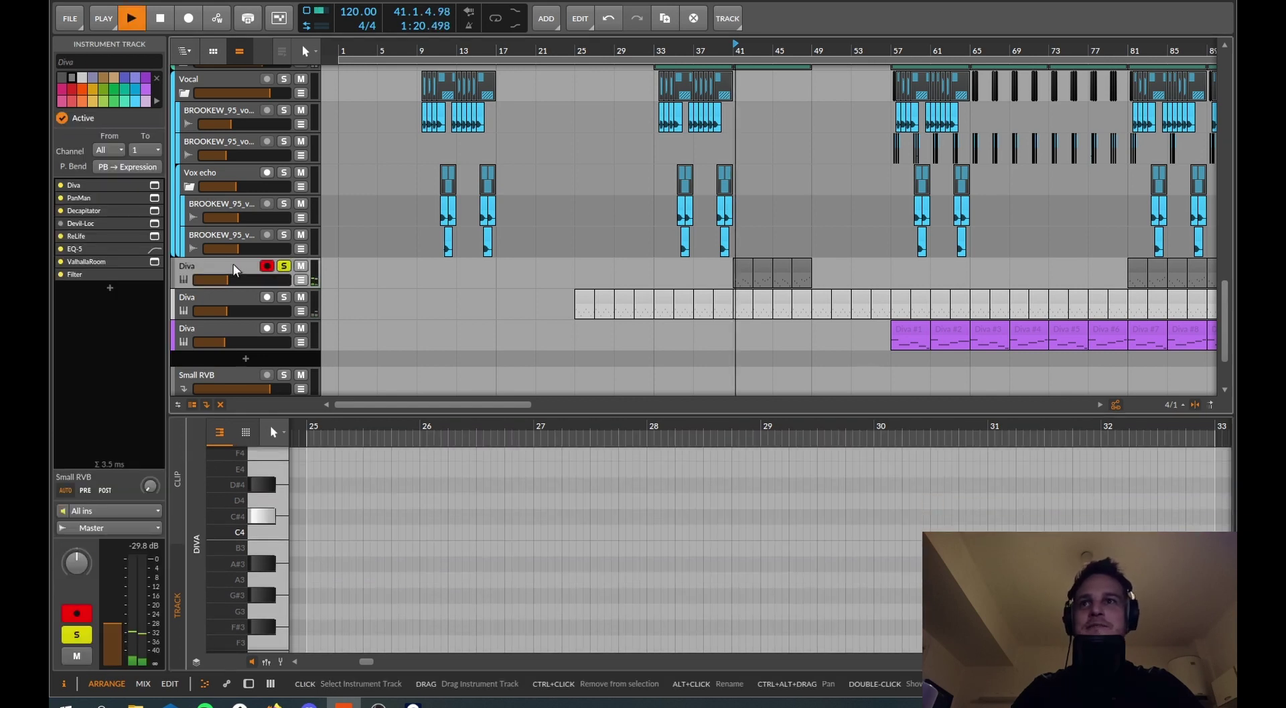
double_click(234, 264)
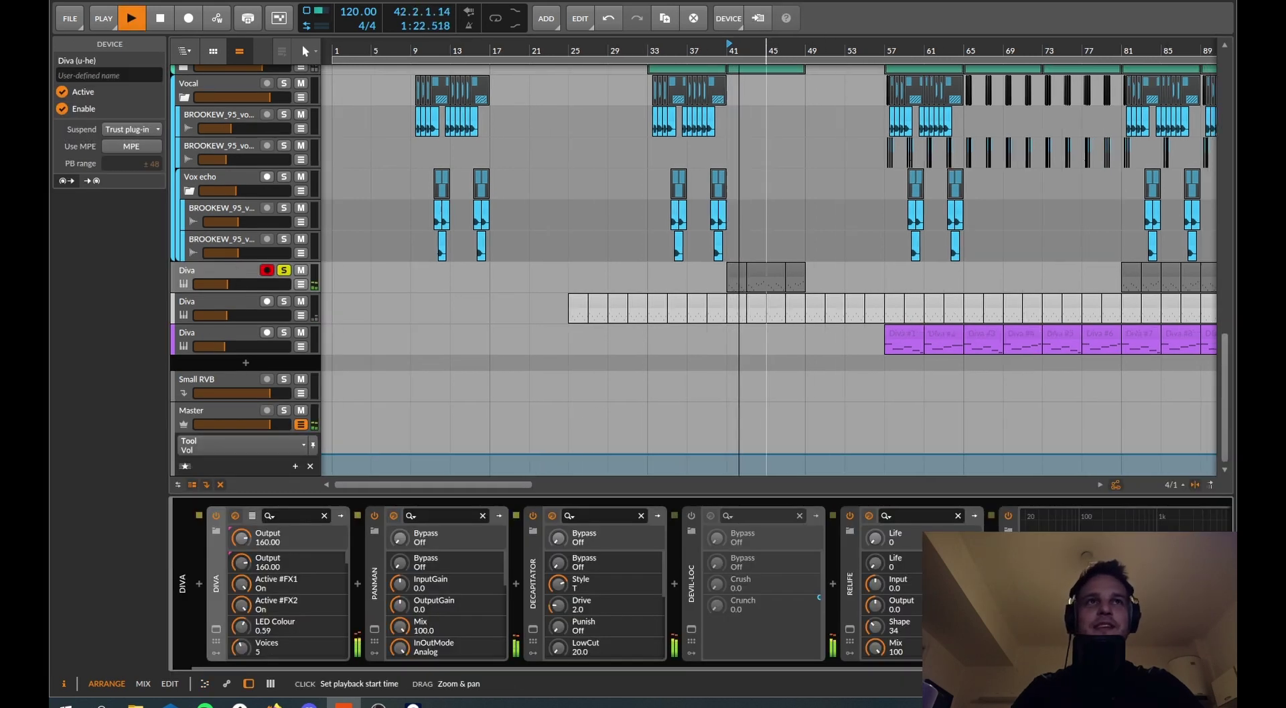
left_click_drag(766, 50, 664, 231)
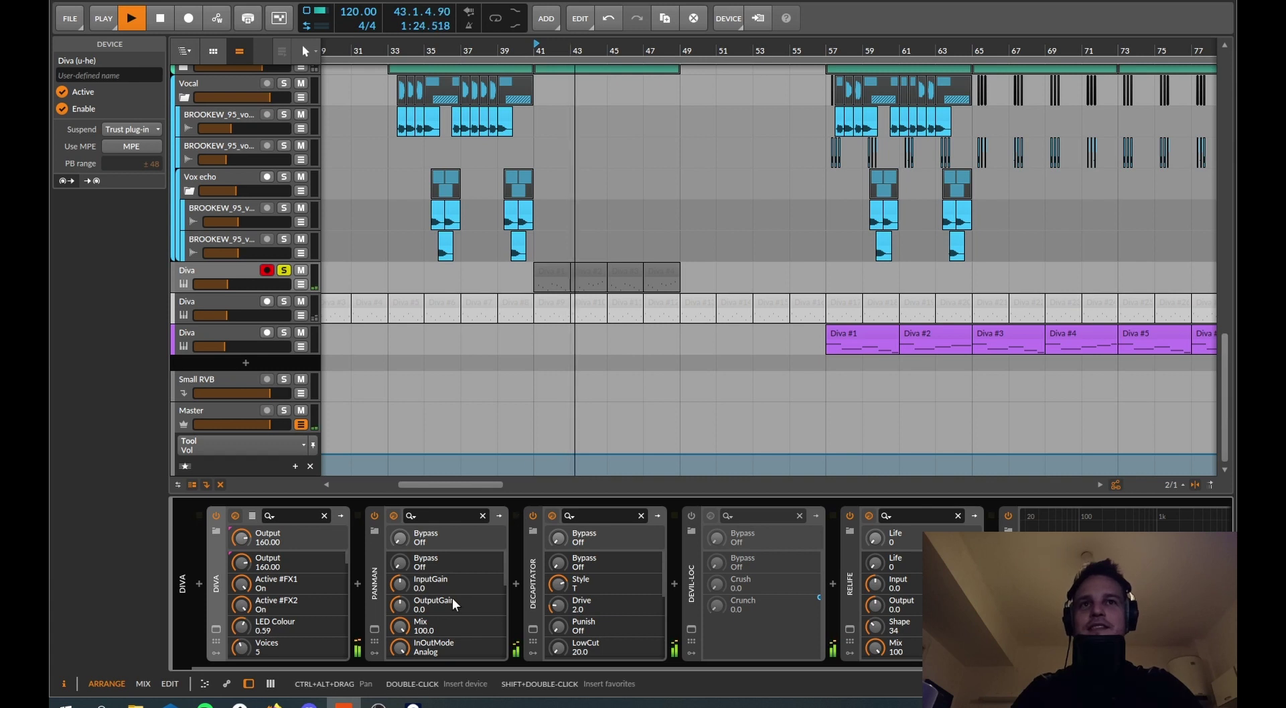
Step: Open the PanMan and ReLife plug-in windows and toggle Decapitator off and back on
left_click(374, 629)
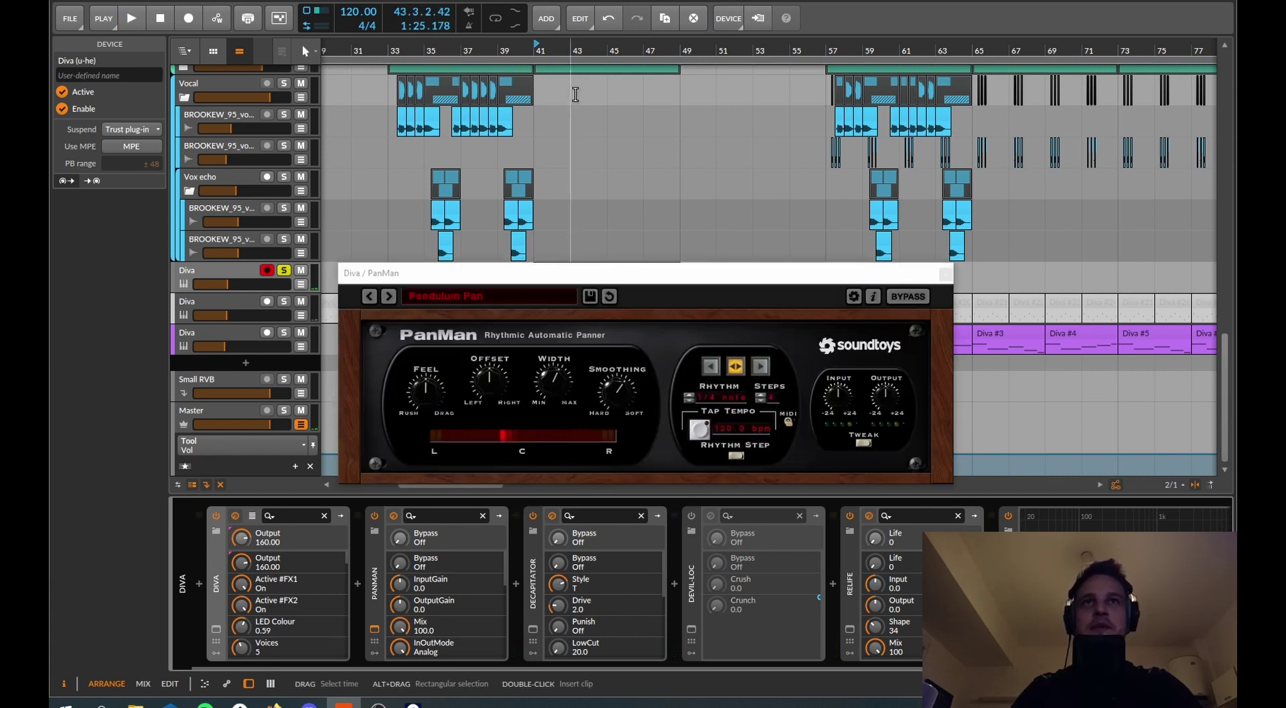
key("space")
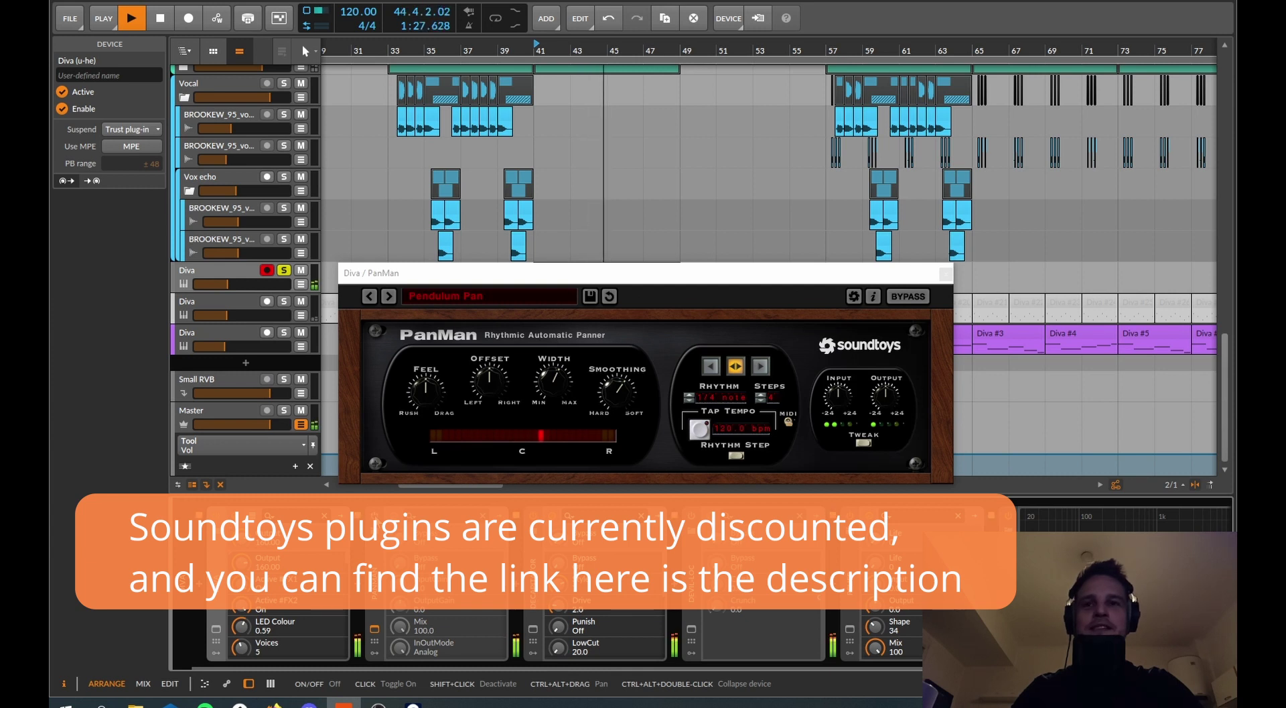
left_click(376, 515)
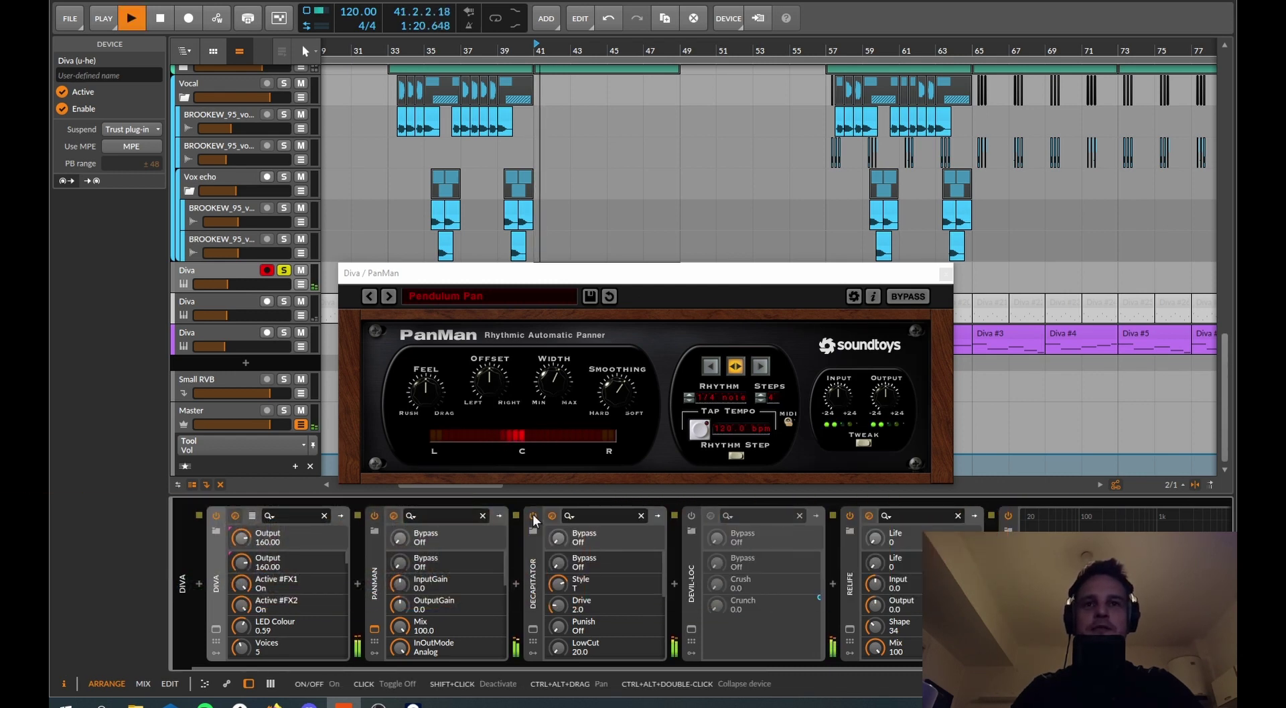
left_click(533, 516)
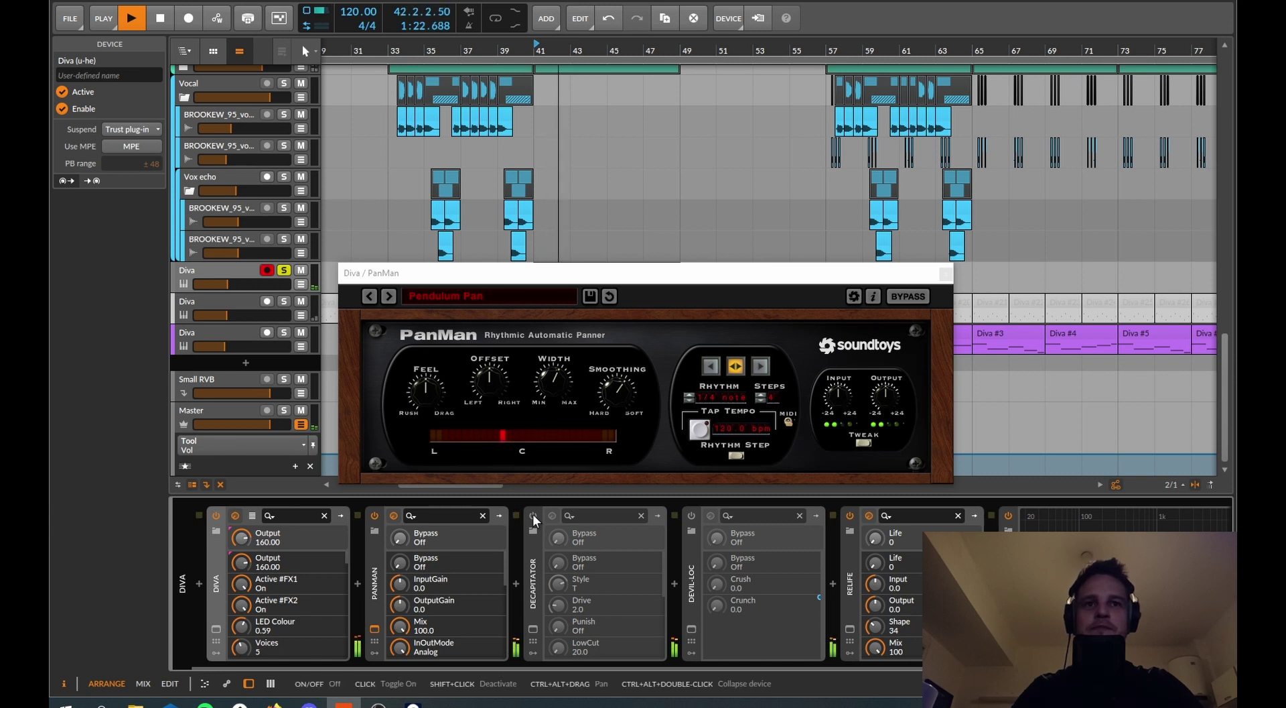
left_click(534, 516)
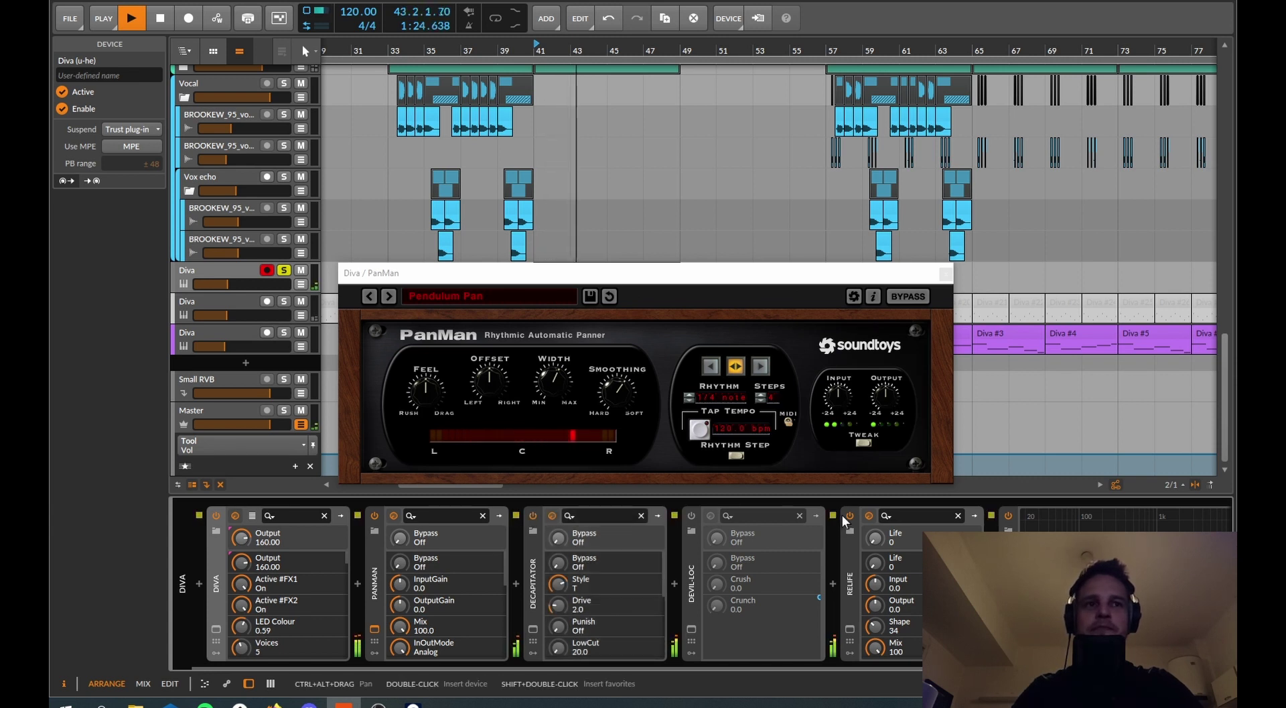
key("space")
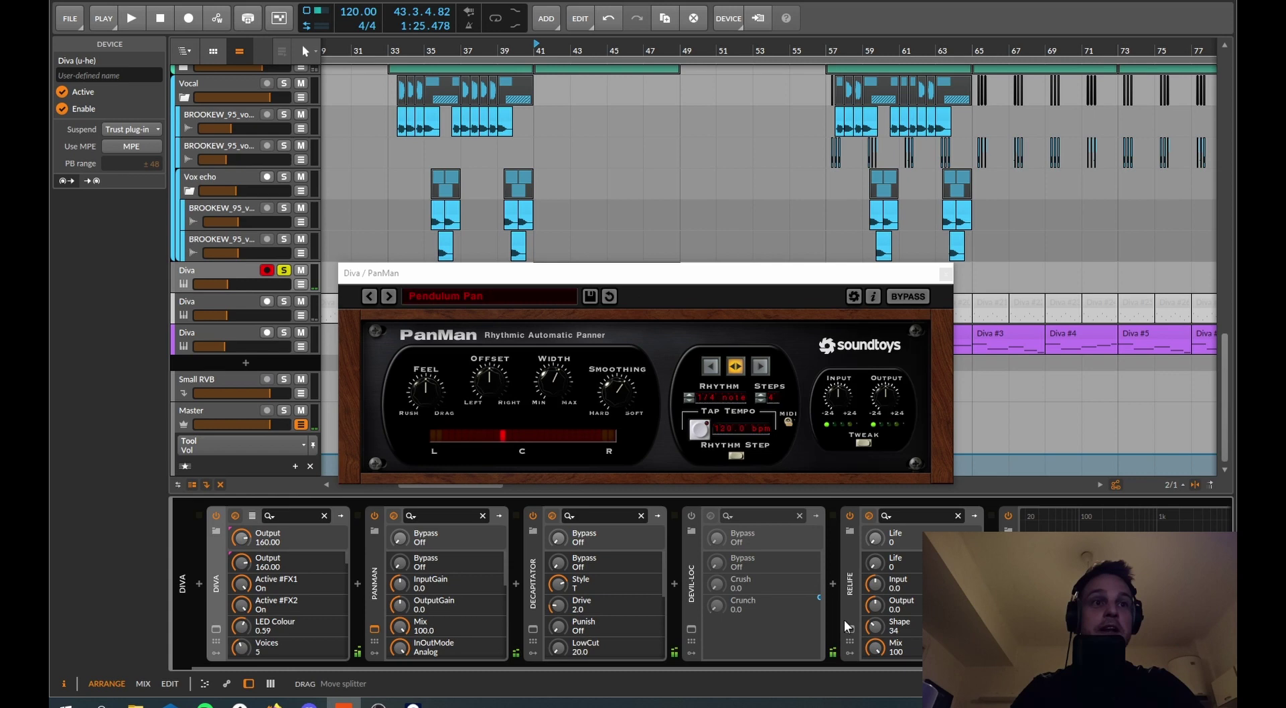
Step: Open the ReLife plug-in window on Diva's chain, inspect it, then close it
left_click(849, 628)
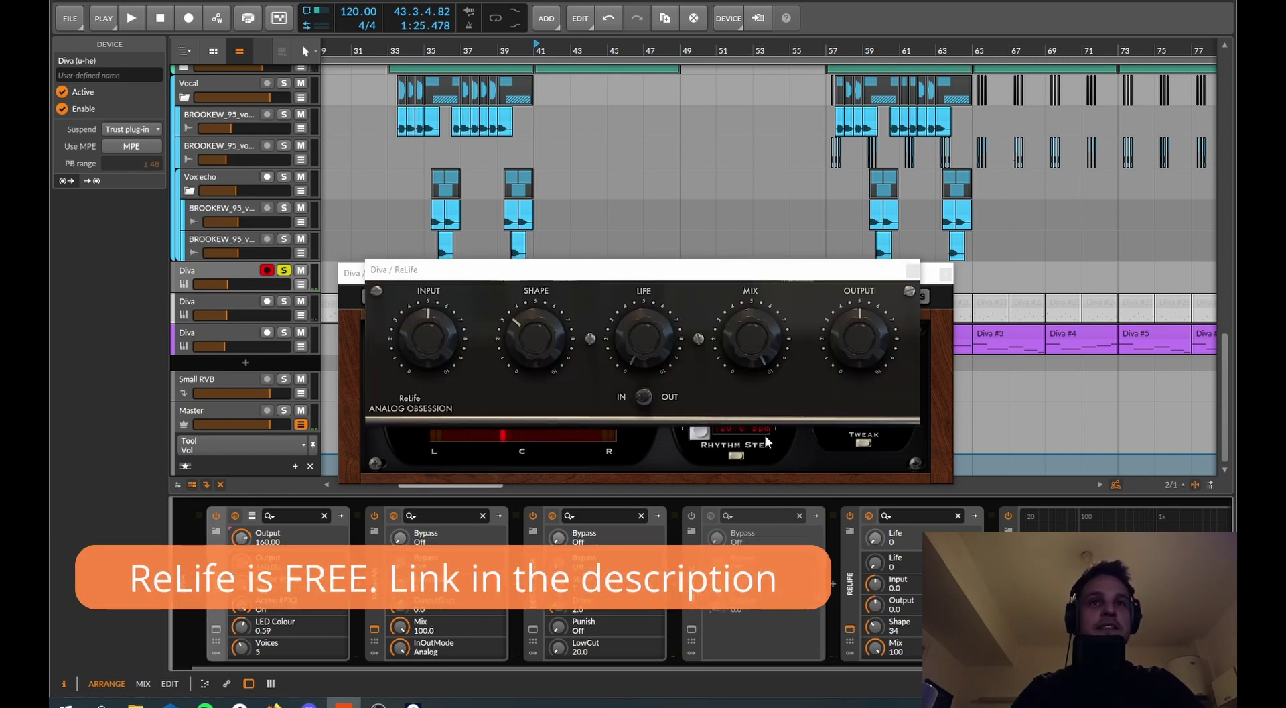
scroll(852, 665, "right", 5)
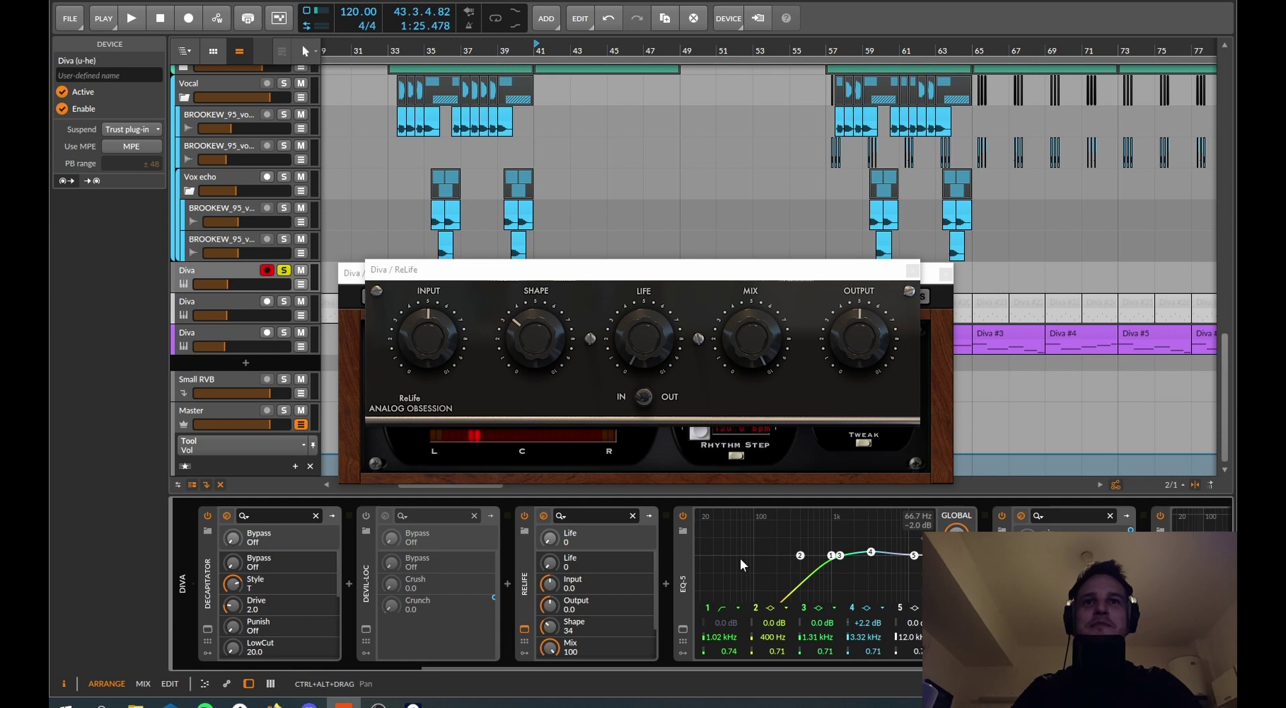
left_click(913, 271)
Step: Close PanMan, unsolo the first Diva track, and audition the second Diva track from bar 41
left_click(945, 273)
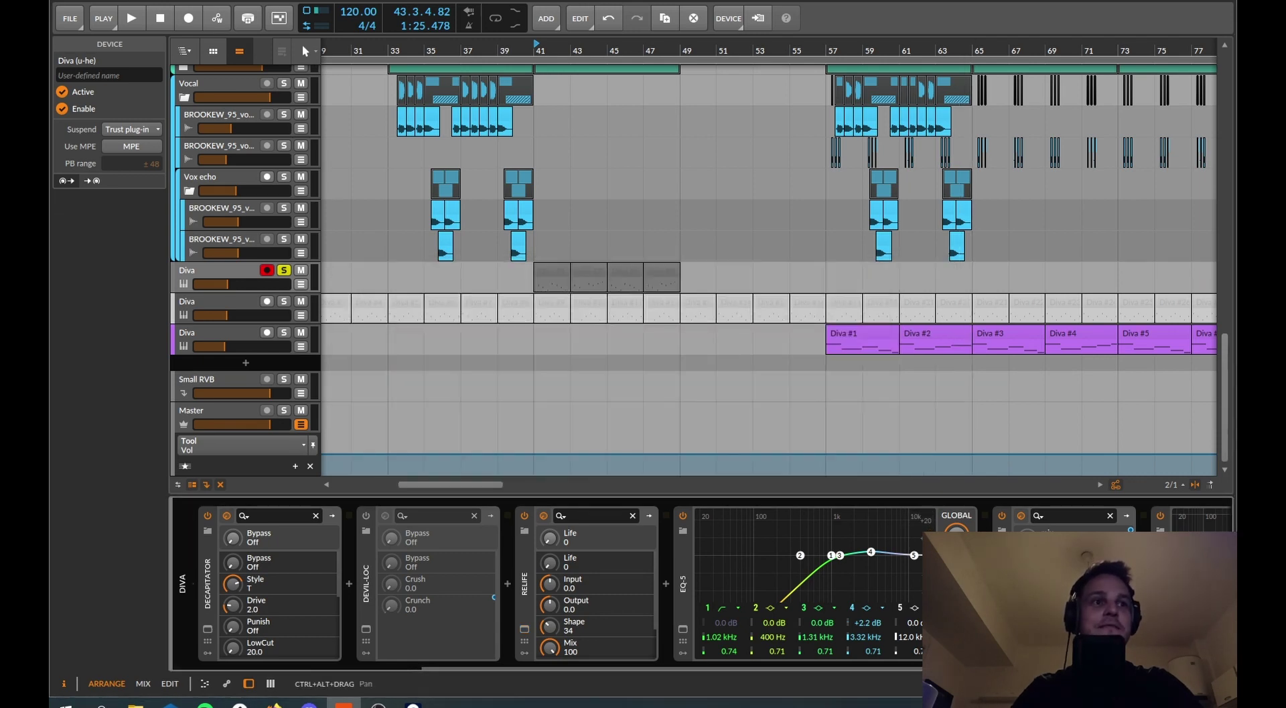
scroll(556, 582, "up", 3)
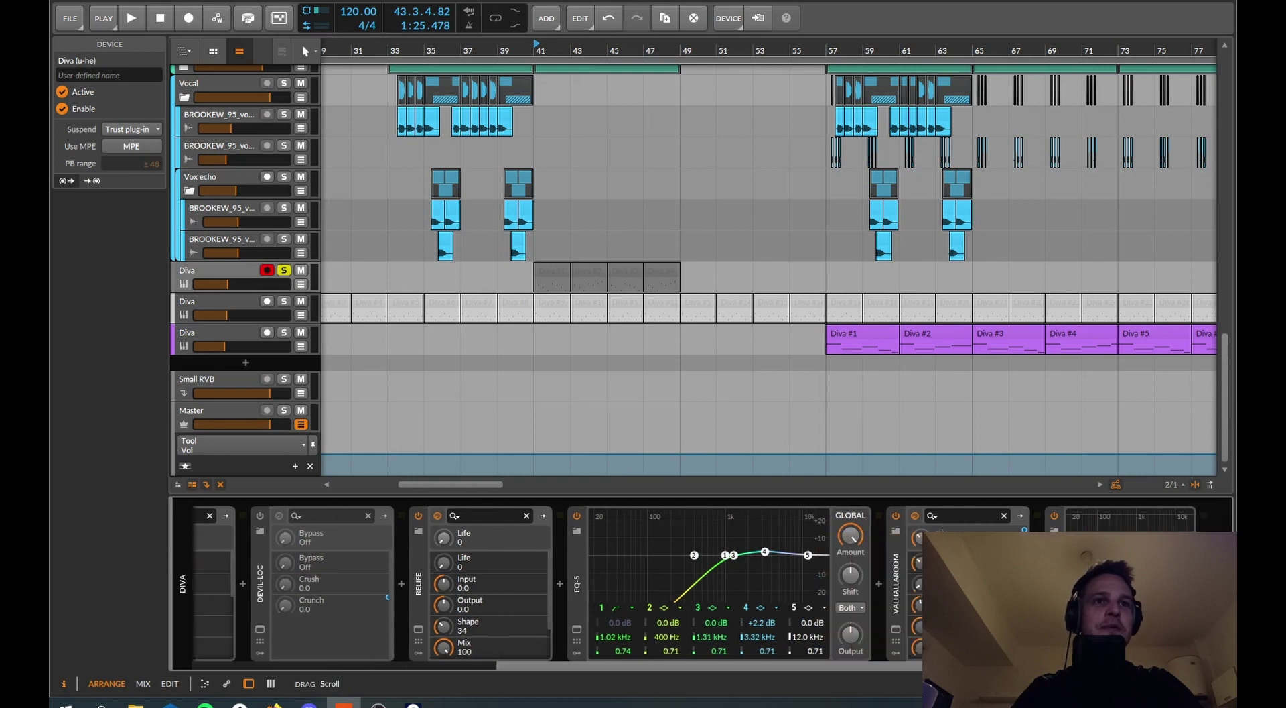
left_click(284, 269)
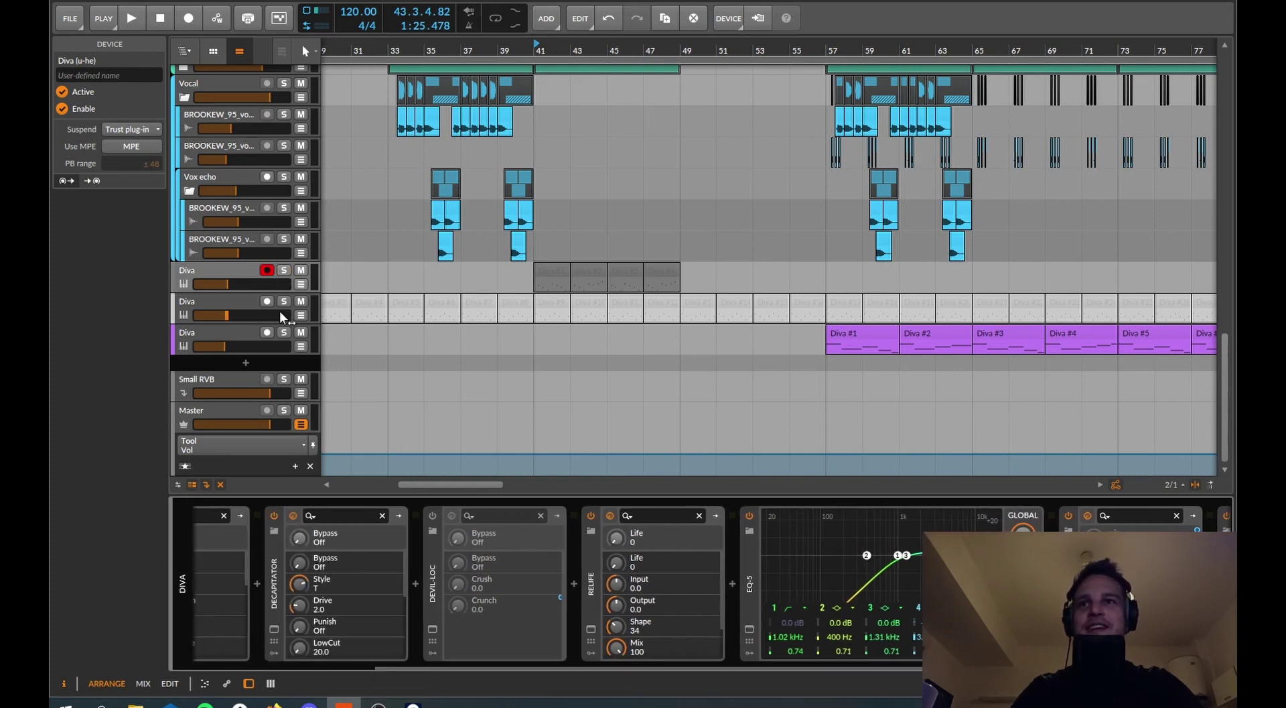
left_click(226, 301)
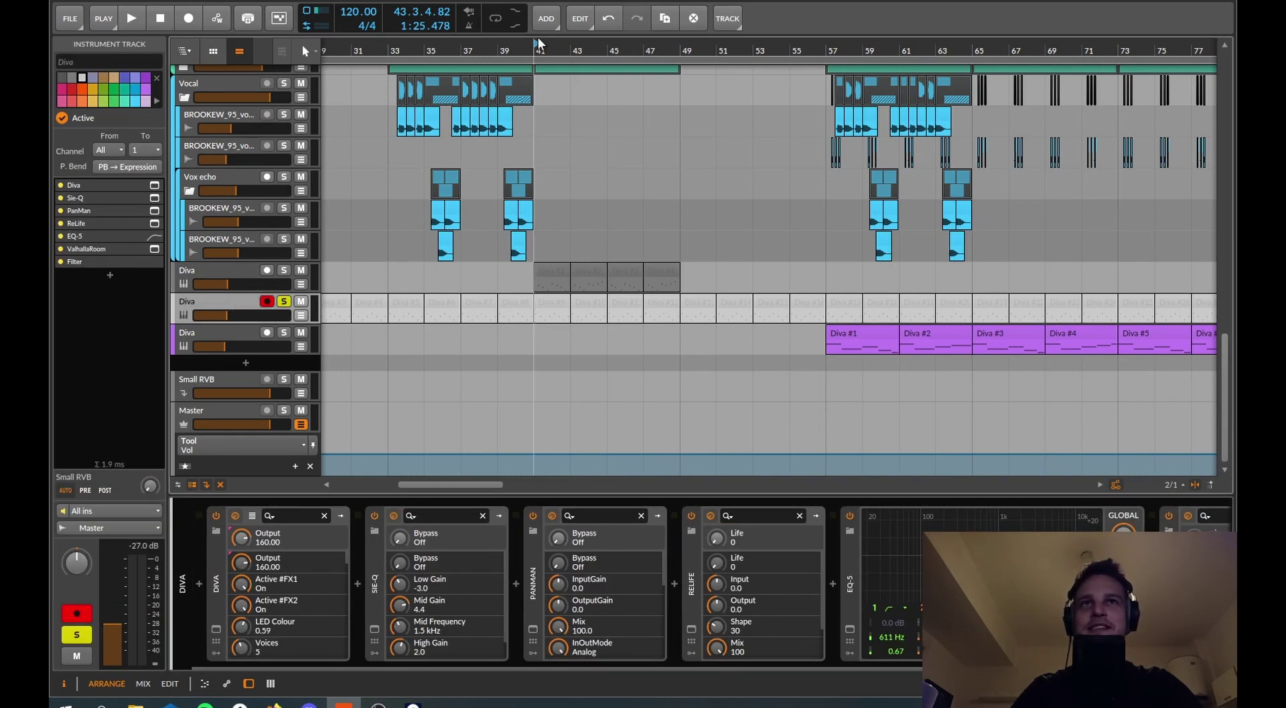
key("space")
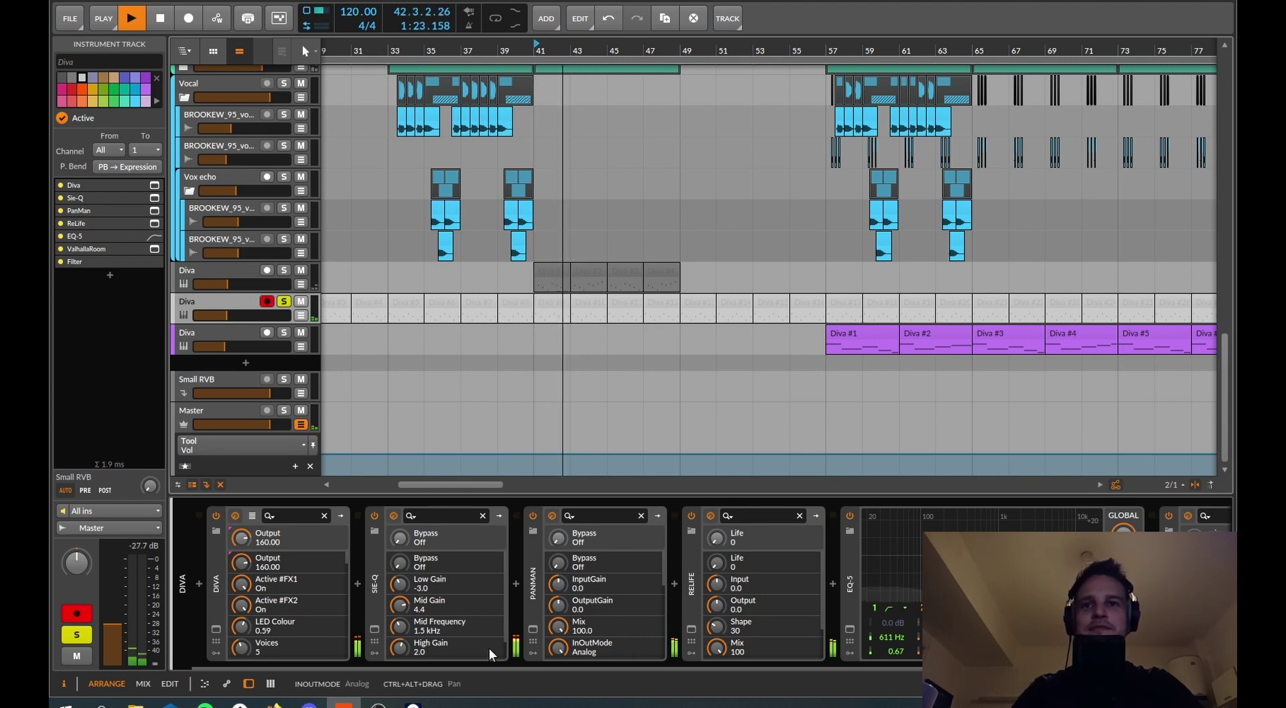
key("space")
Step: Inspect the Sie-Q plug-in window on the Diva track, then close it
left_click(374, 629)
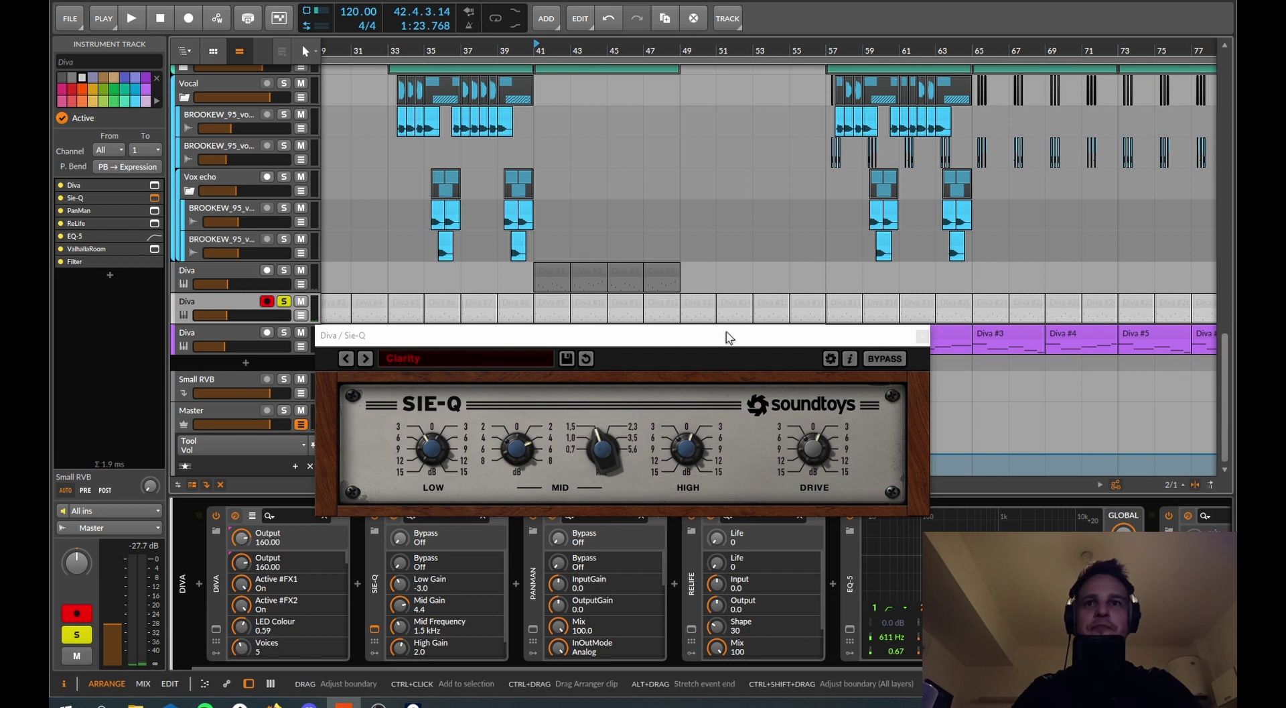
left_click(922, 337)
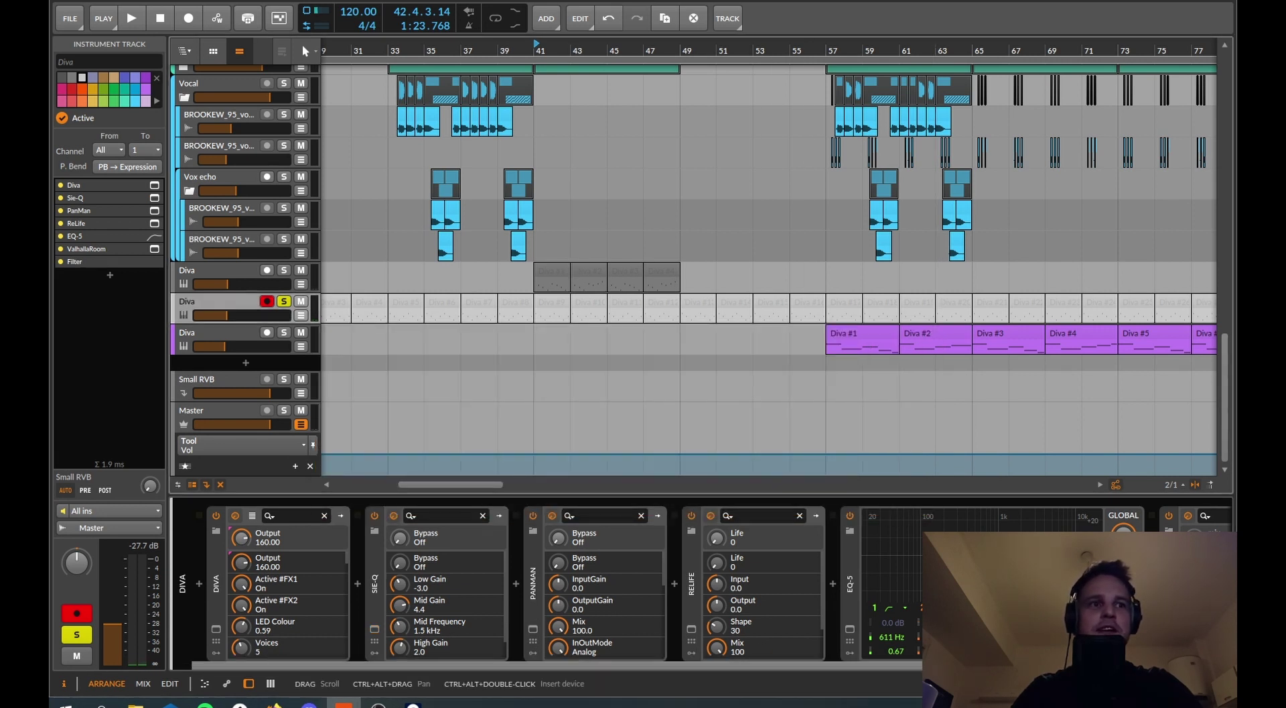
scroll(904, 589, "right", 4)
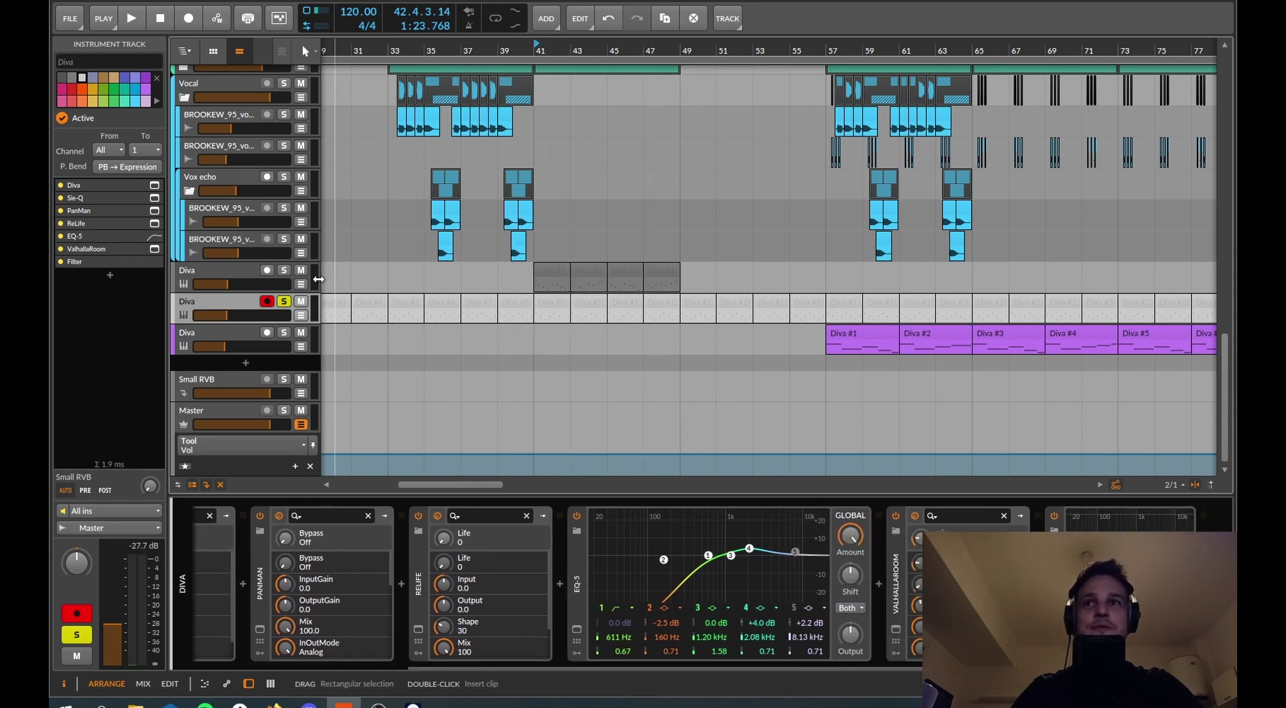
Step: Solo and audition the top Diva track, clear the Diva solos, and pan to bars 43–89
left_click(284, 270)
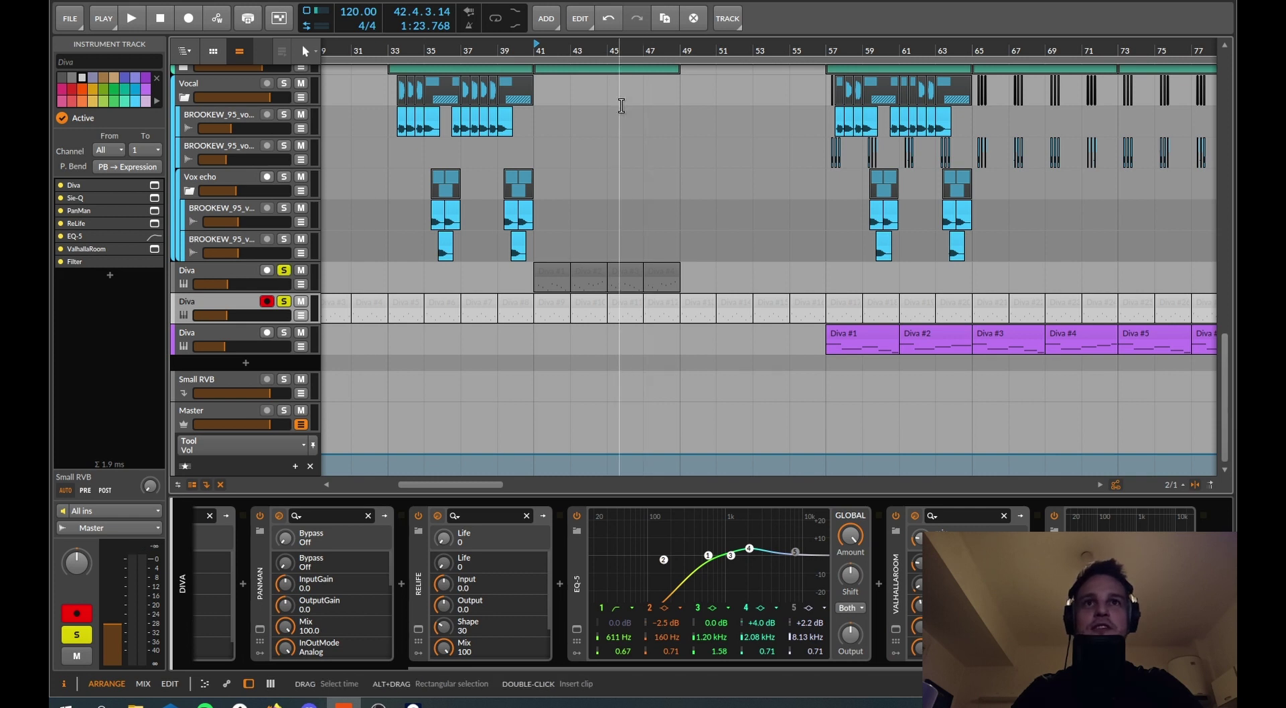
key("space")
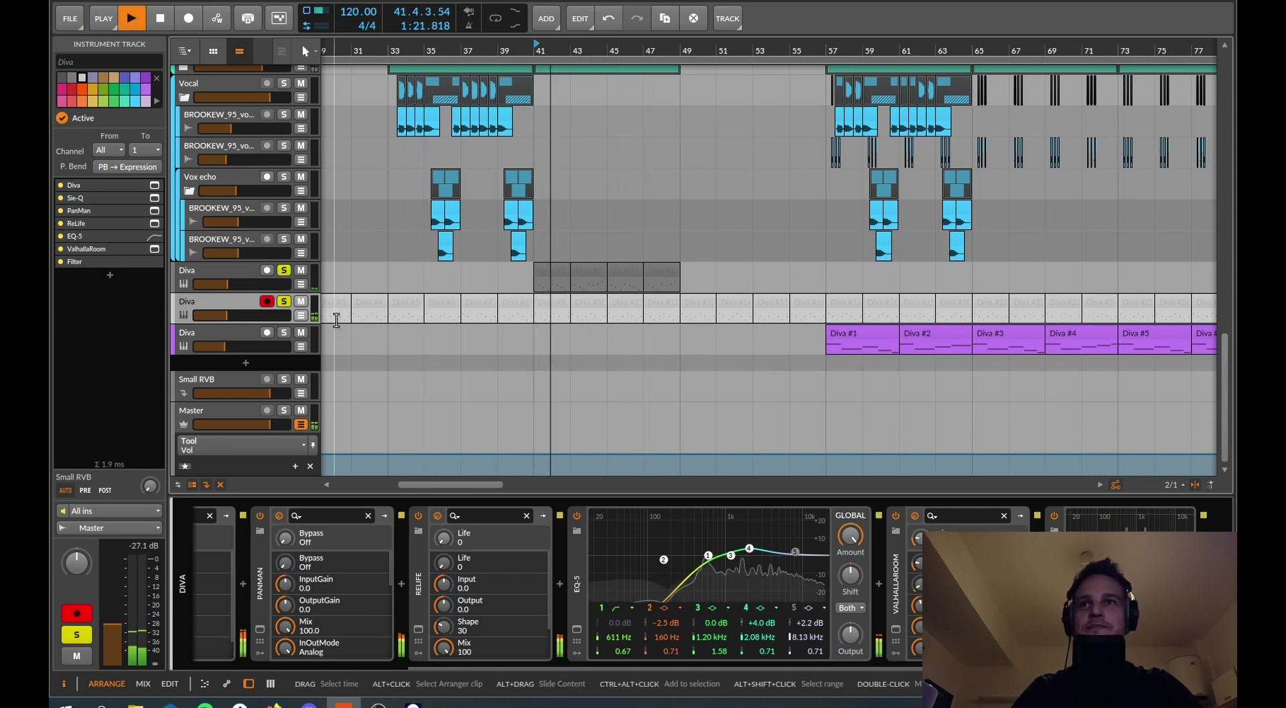
key("space")
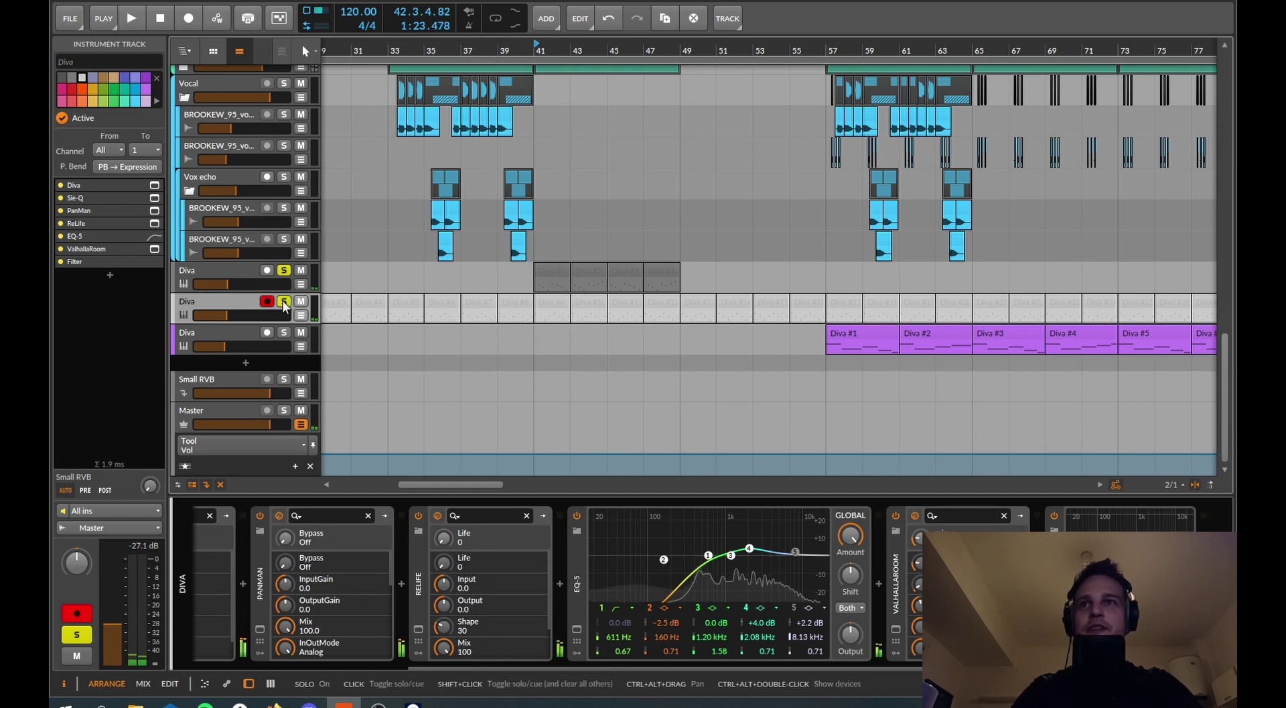
left_click(284, 302, "shift")
left_click_drag(922, 48, 699, 49)
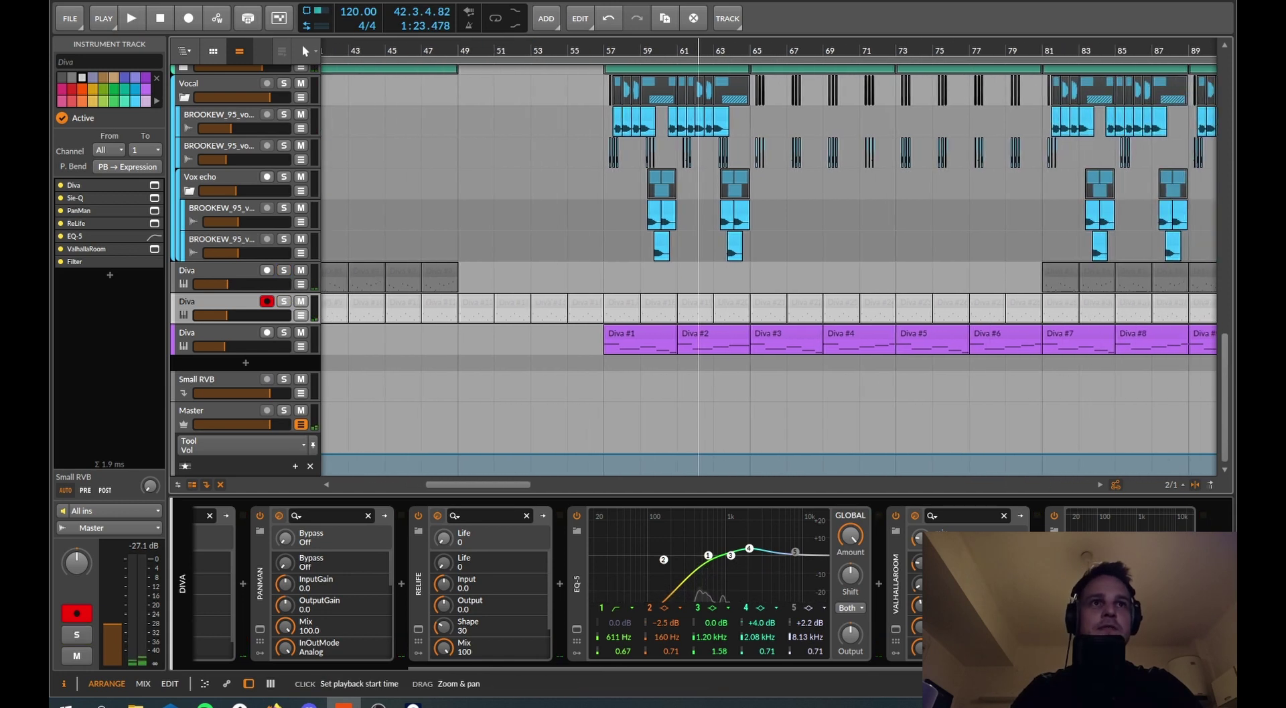
Step: Solo the purple Diva track and compare FilterFreak bypassed versus active during playback, leaving it enabled
left_click(284, 333)
left_click(216, 330)
key("space")
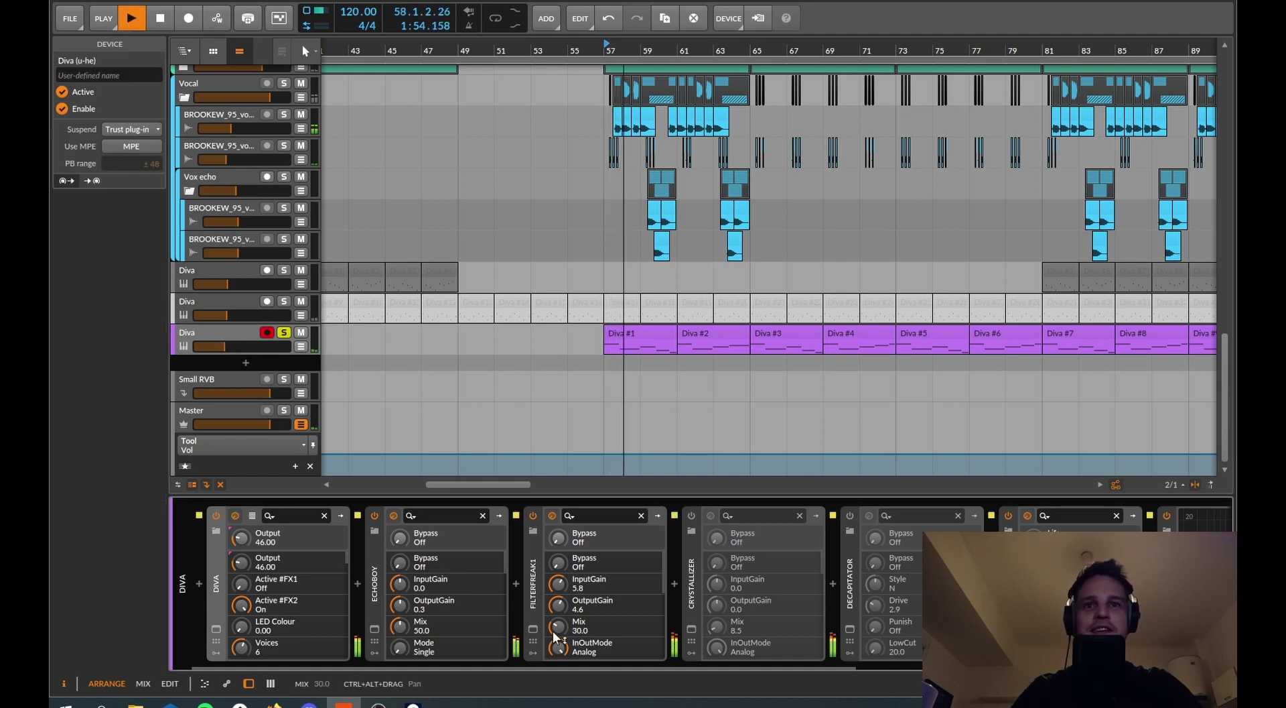
left_click(534, 629)
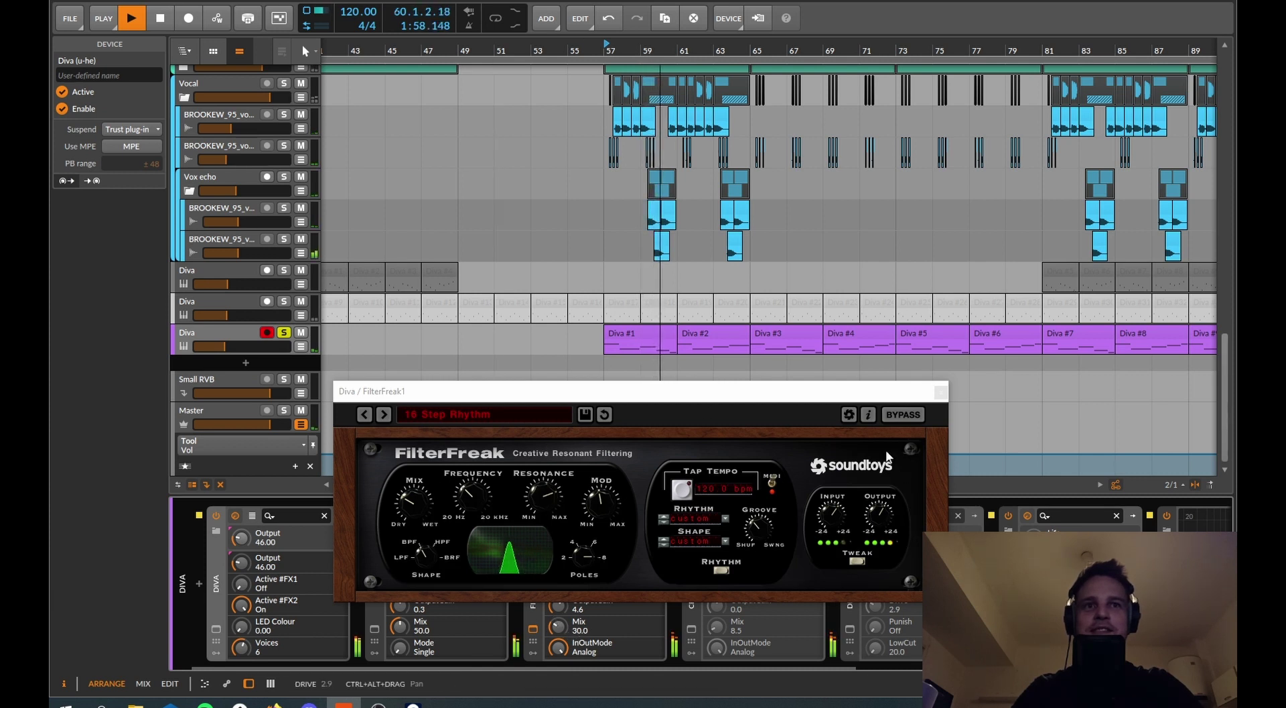
left_click(902, 416)
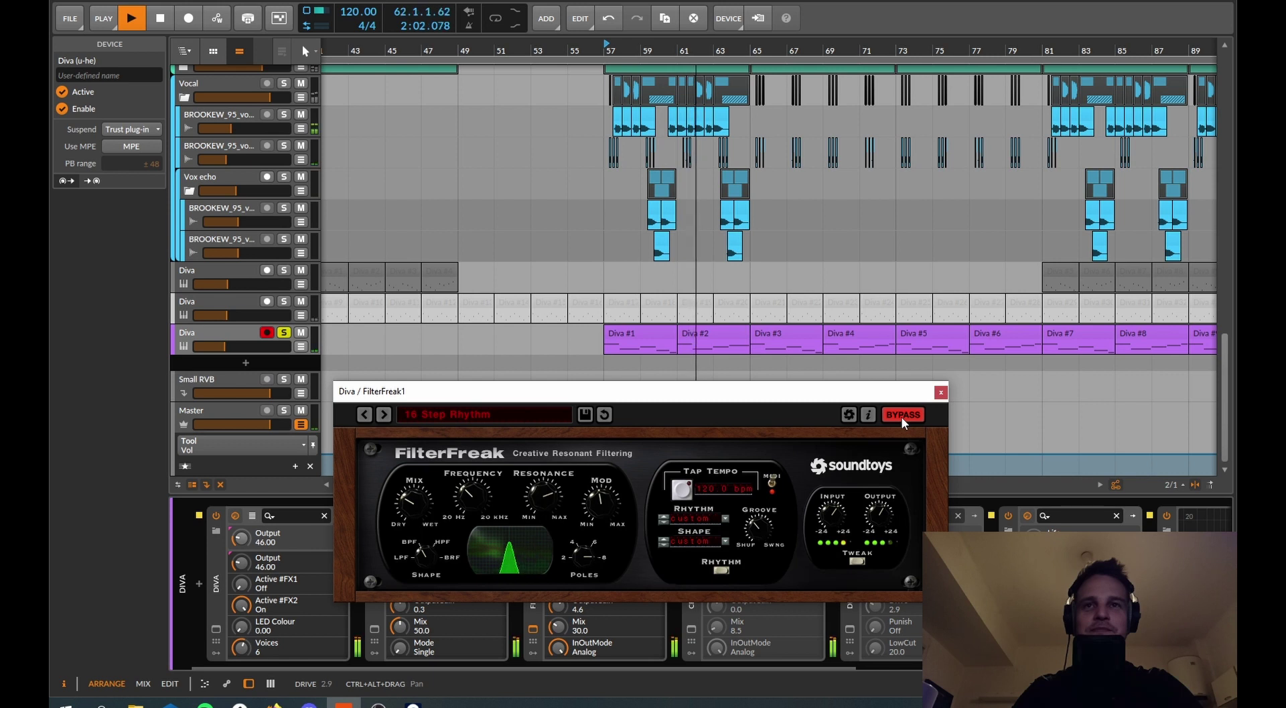
left_click(903, 415)
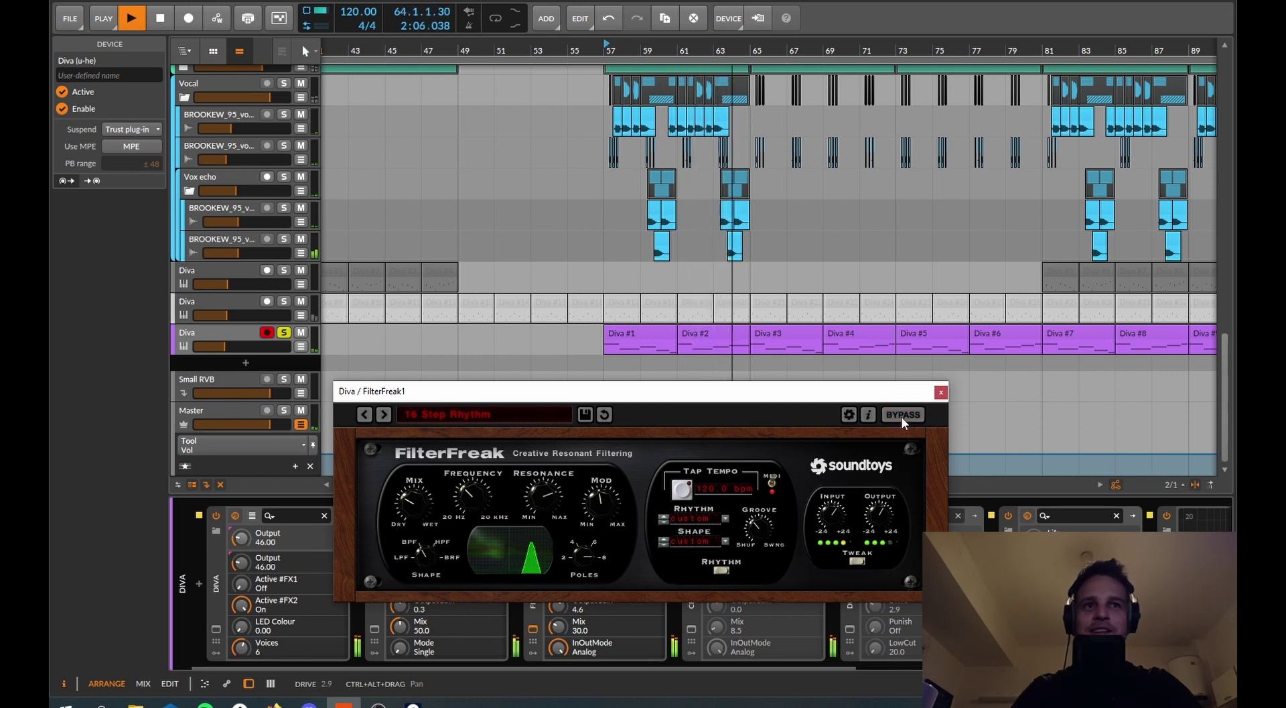
key("space")
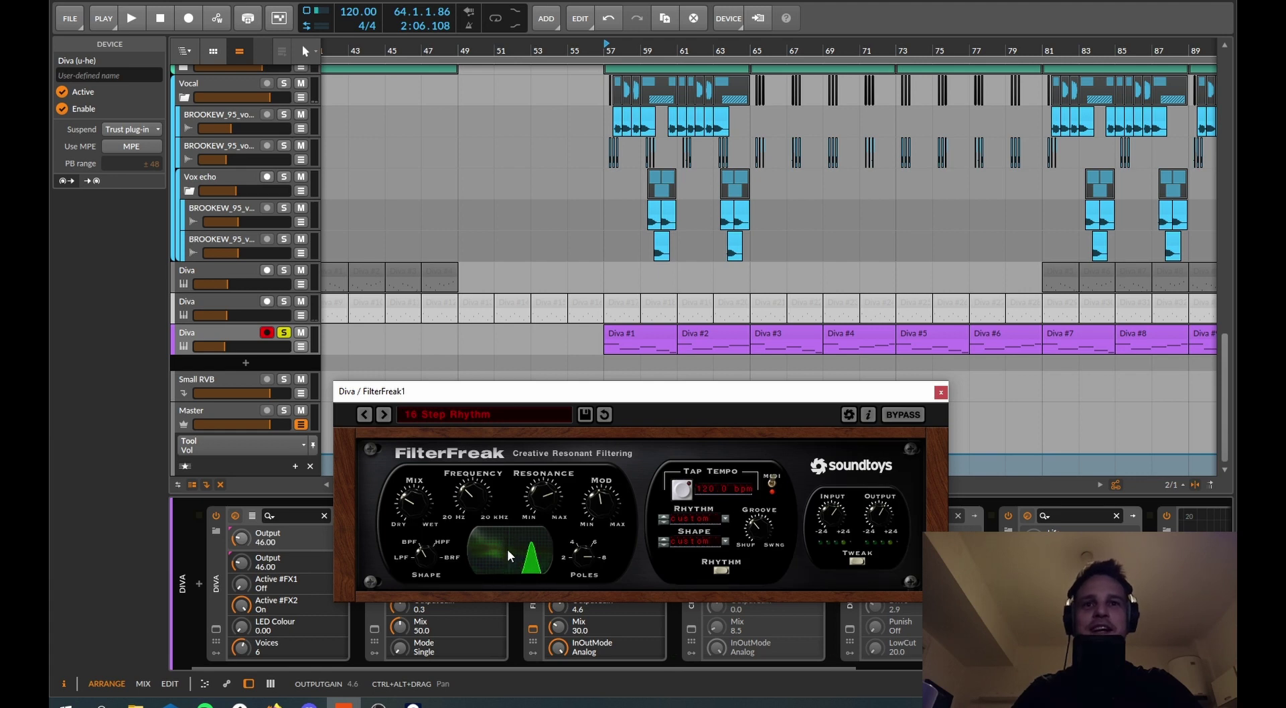
key("Escape")
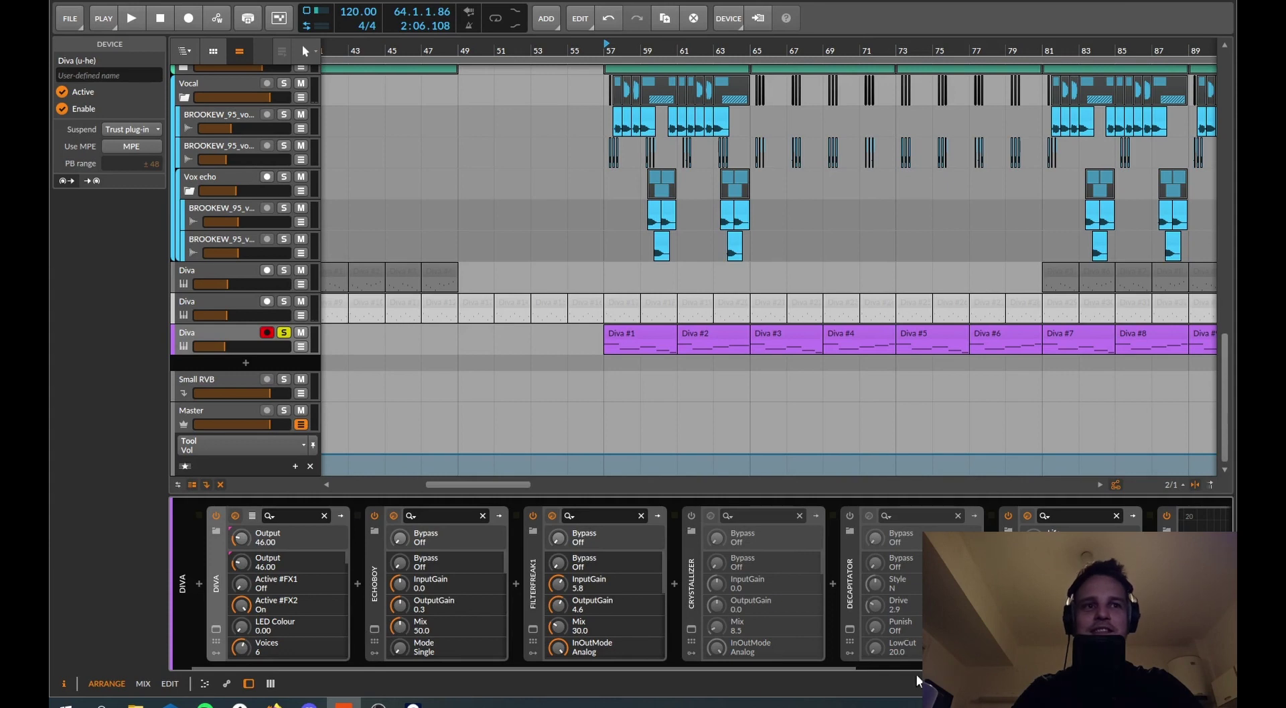
Step: Check ShaperBox2's volume curve on the Diva chain, then zoom the arrangement out to bars 29–129
left_click_drag(824, 668, 1060, 668)
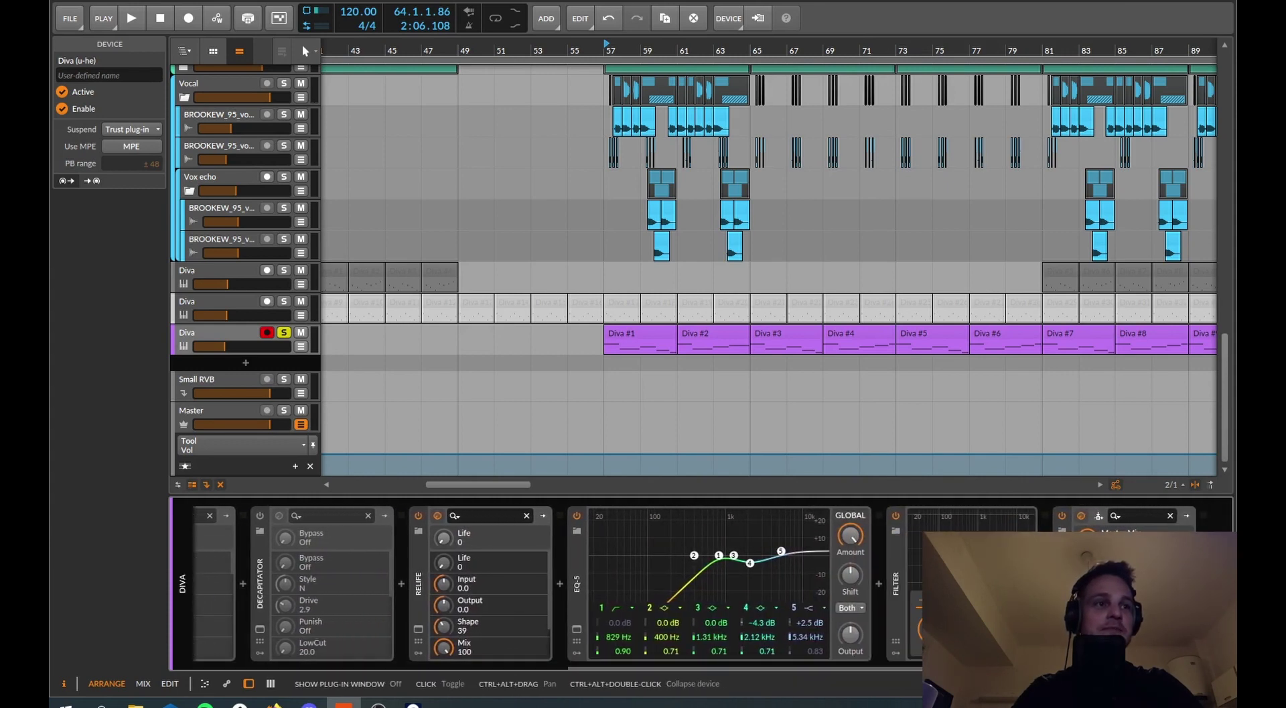
left_click(1099, 515)
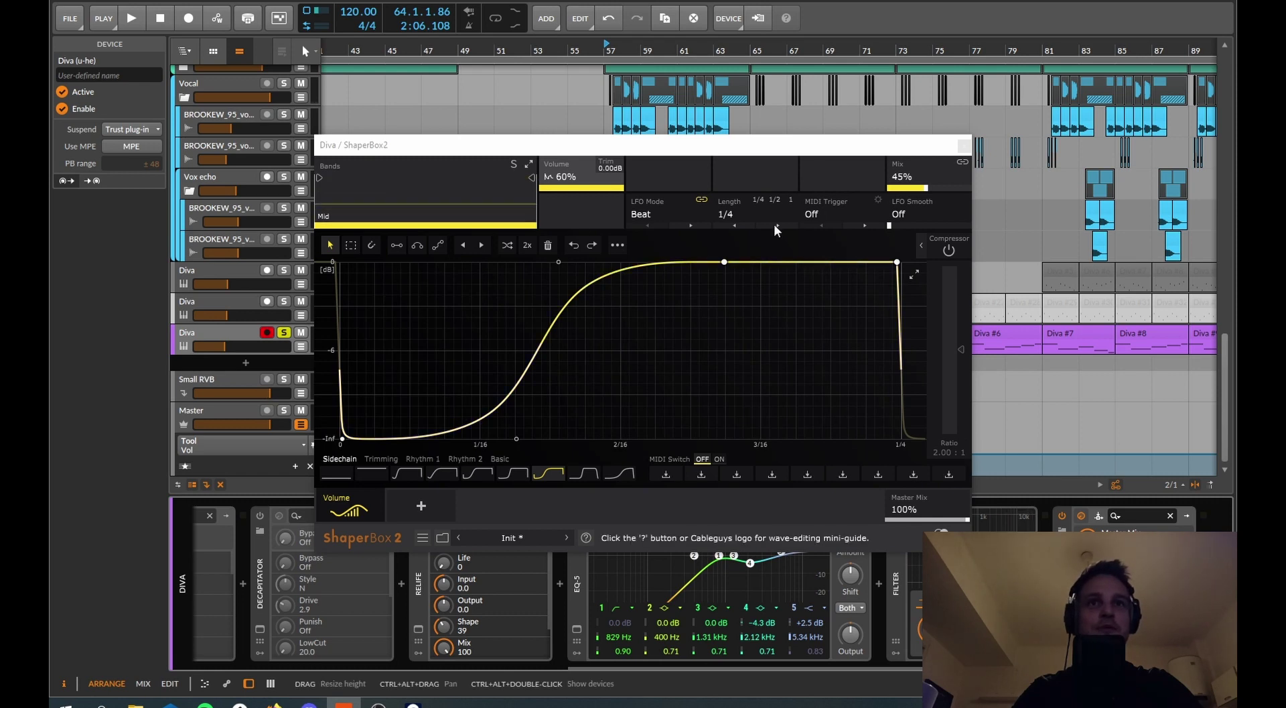
left_click(964, 145)
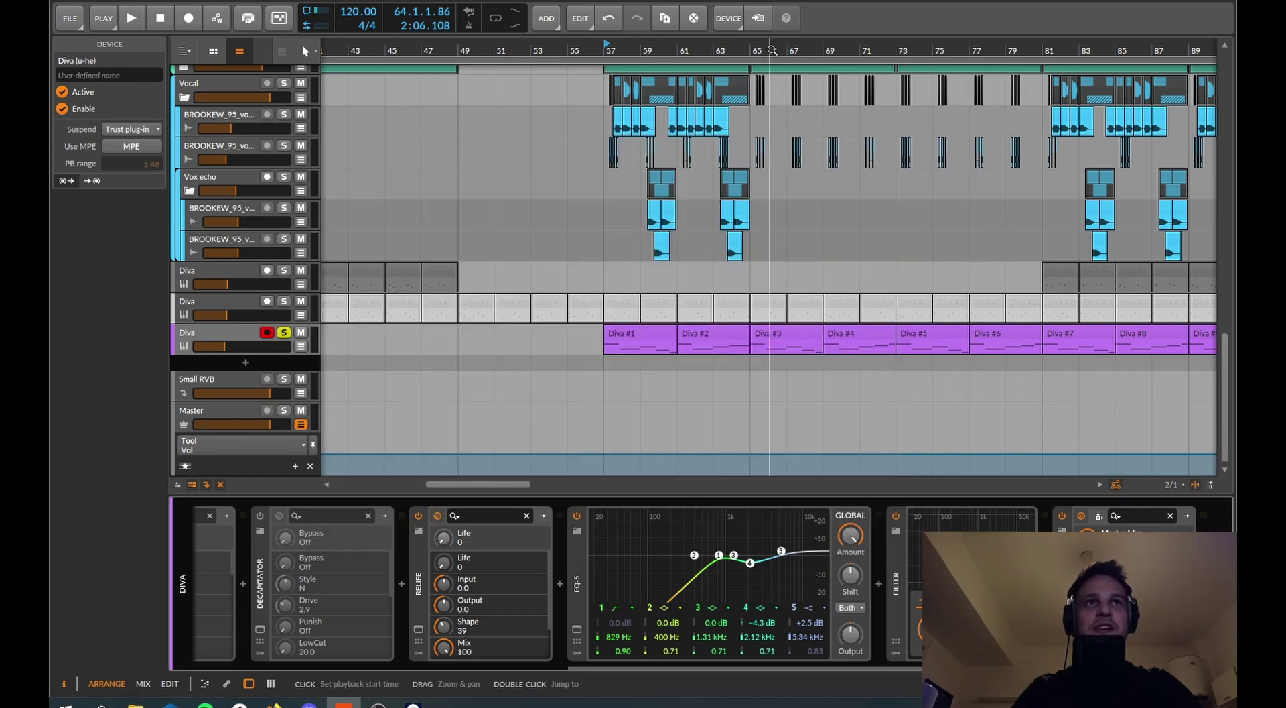
scroll(603, 268, "right", 3)
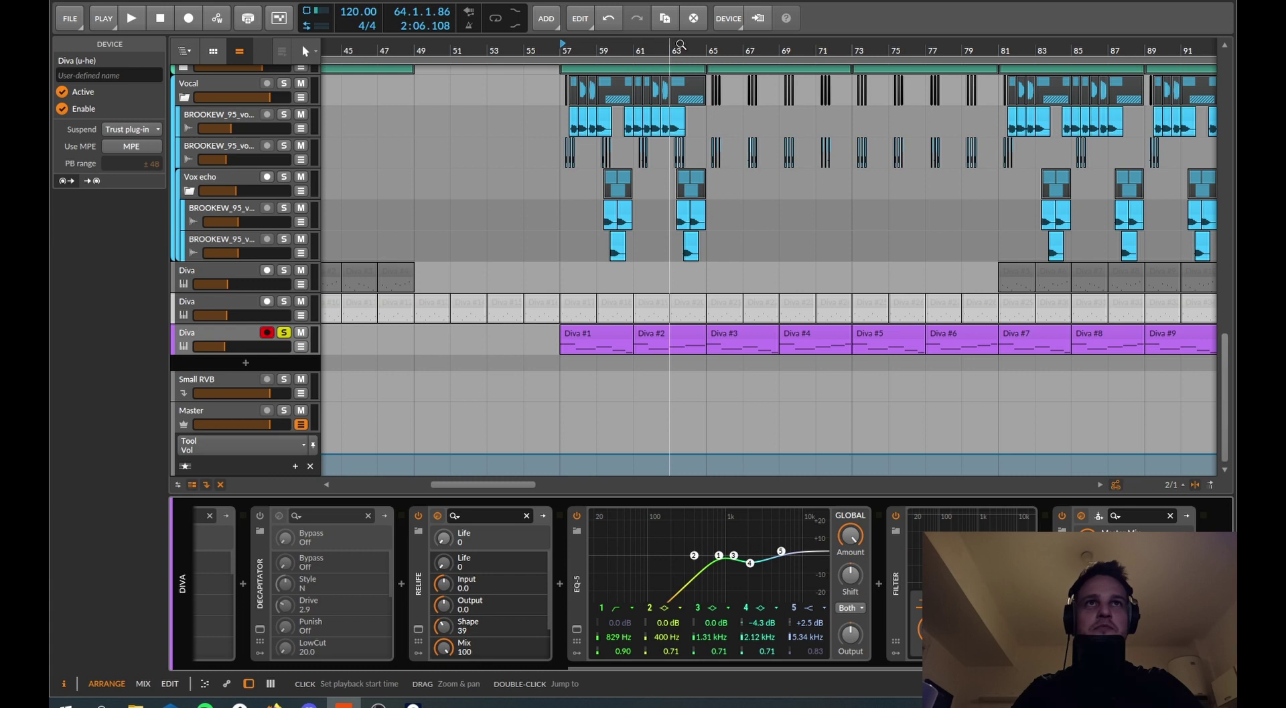
left_click_drag(670, 50, 621, 30)
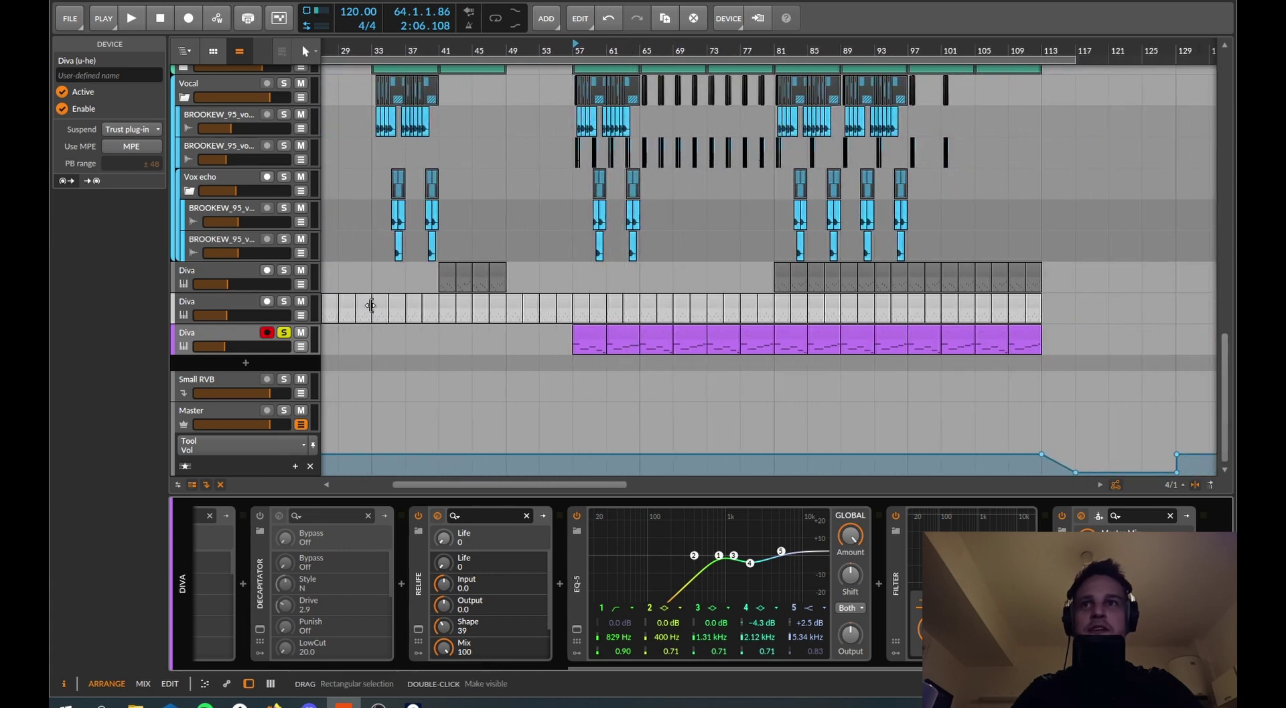
Step: Unsolo the purple Diva, zoom to bars 33–43, and solo the first BROOKEW_95 vocal phrase track
left_click(284, 335)
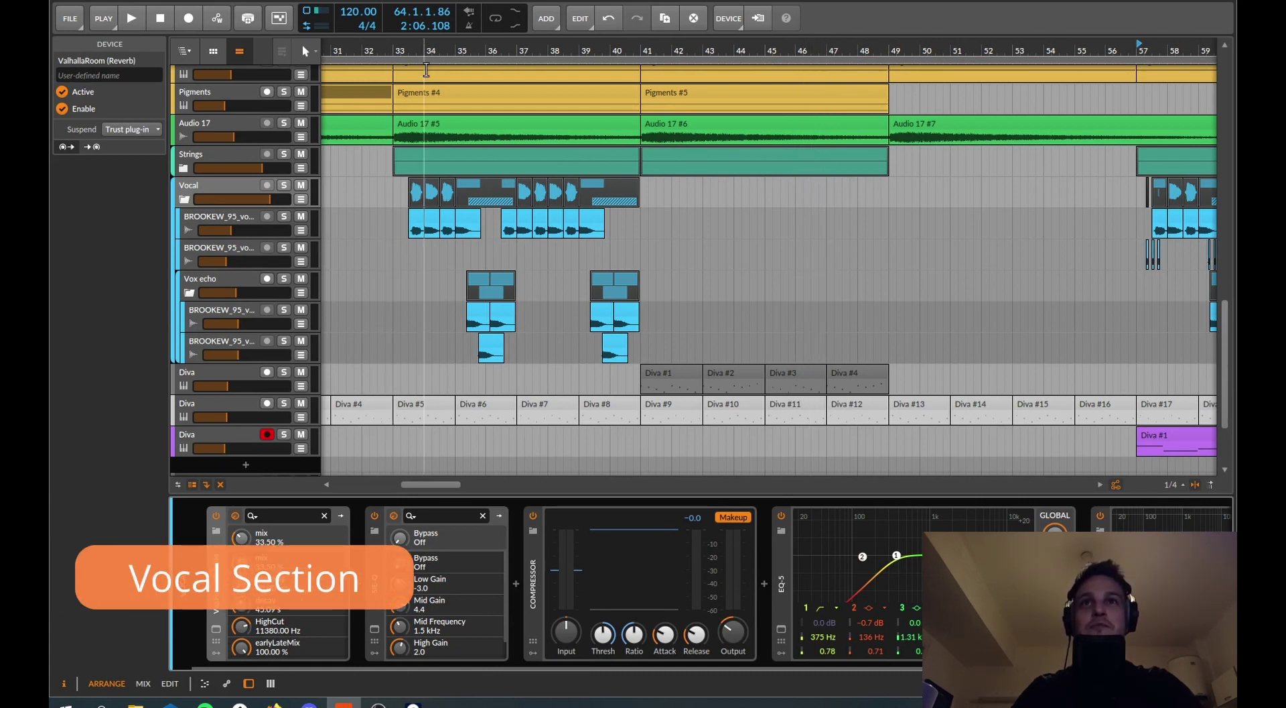
left_click_drag(432, 51, 474, 59)
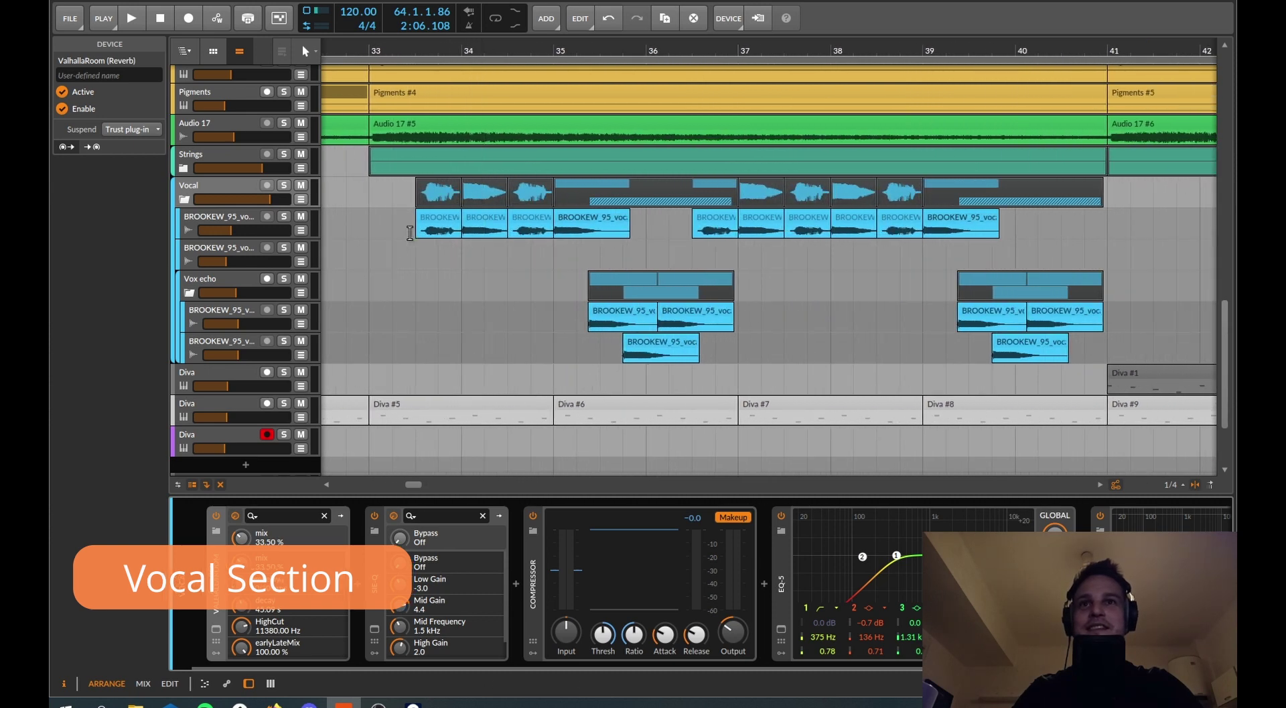
left_click(284, 217)
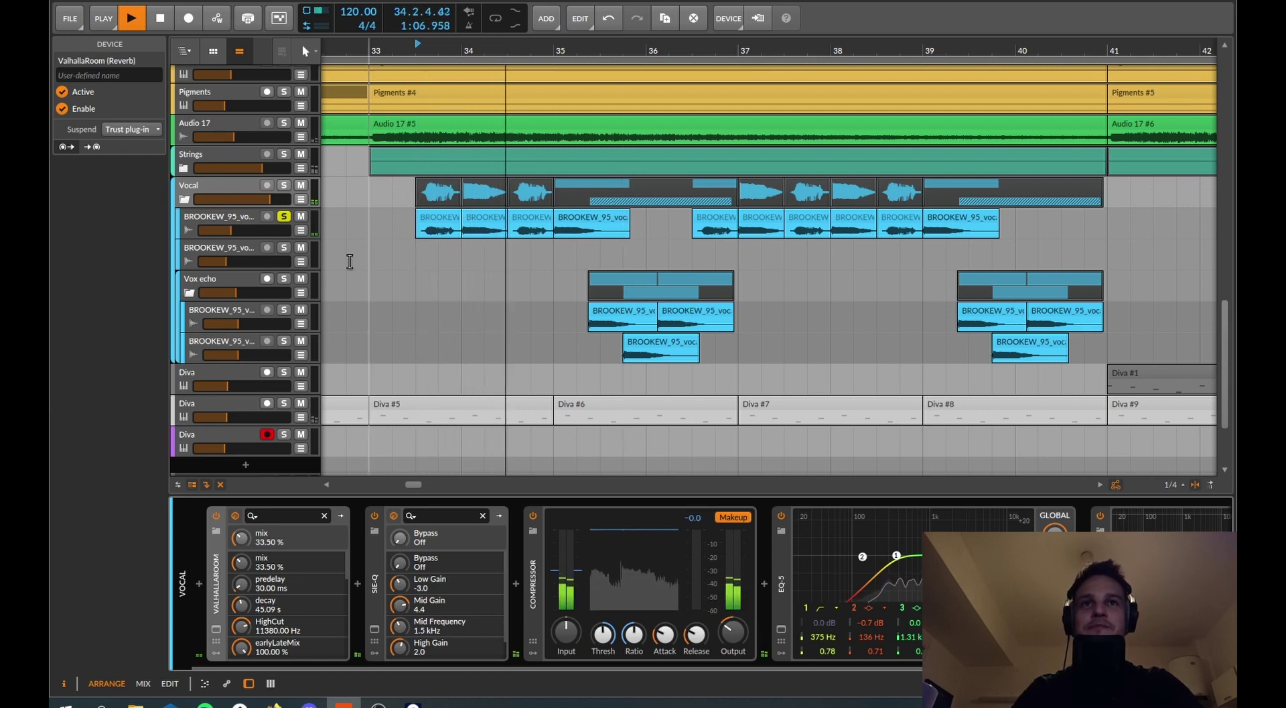
key("space")
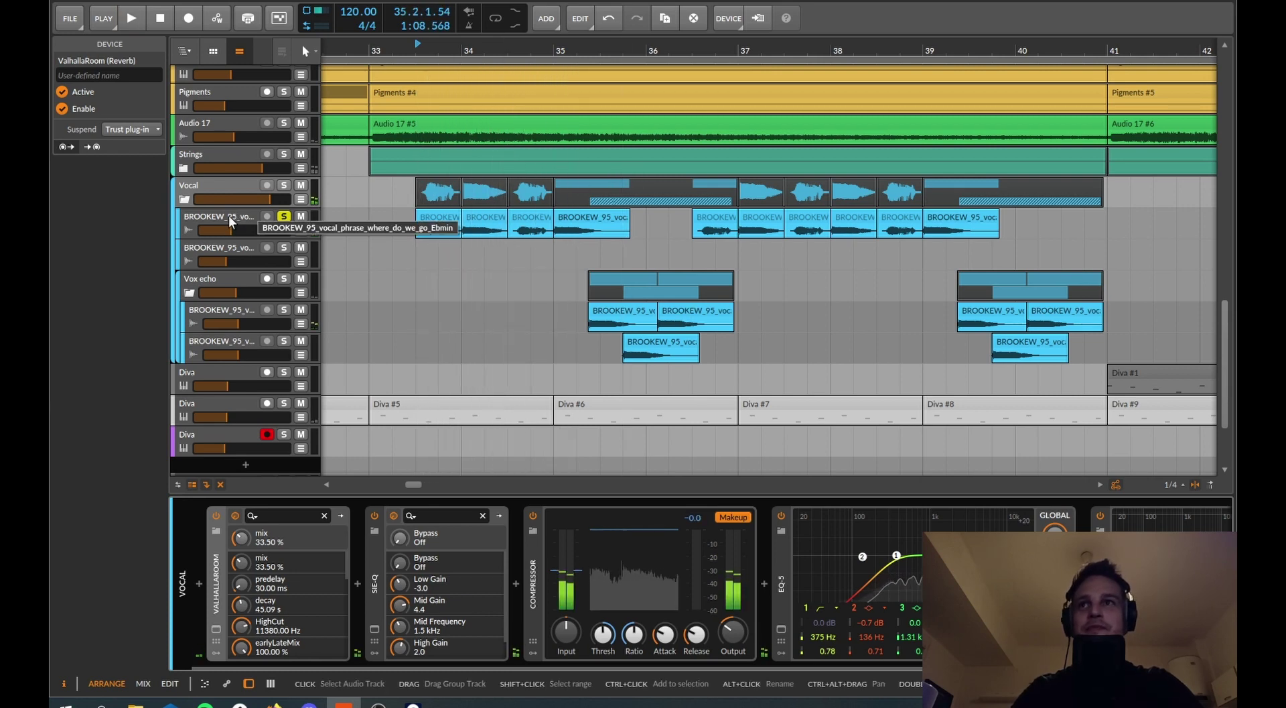
left_click(227, 215)
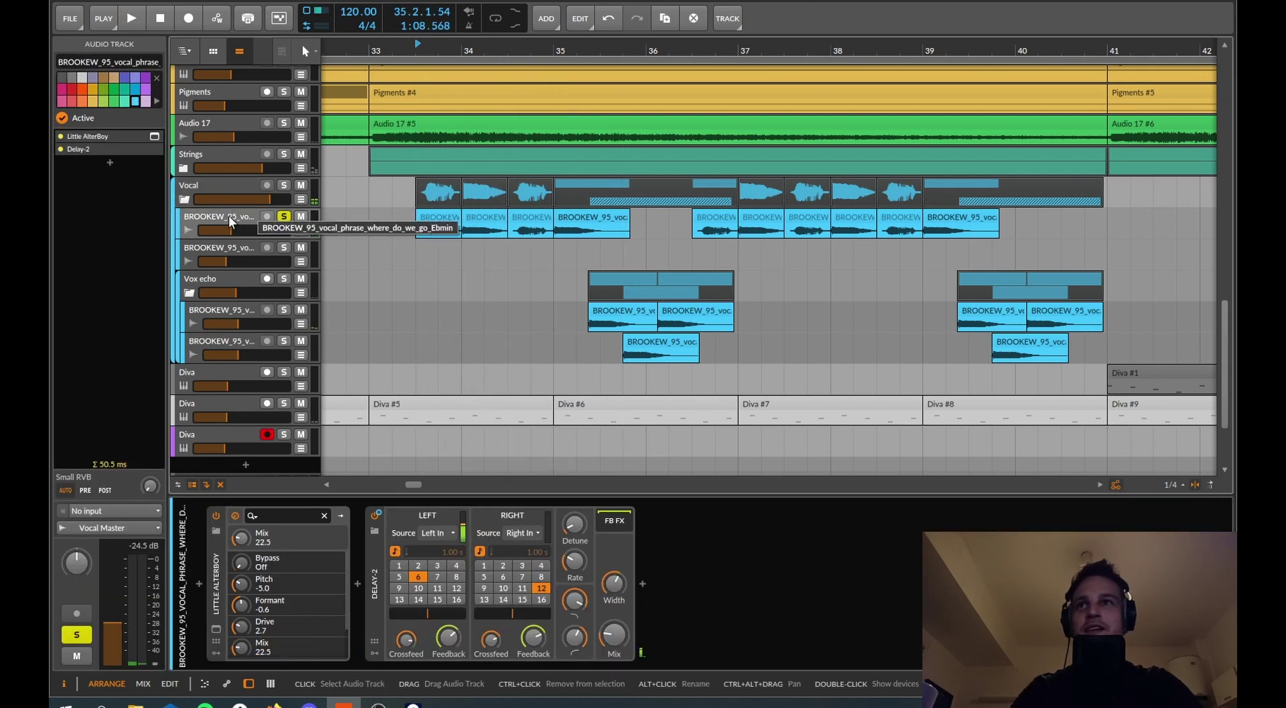
left_click(216, 628)
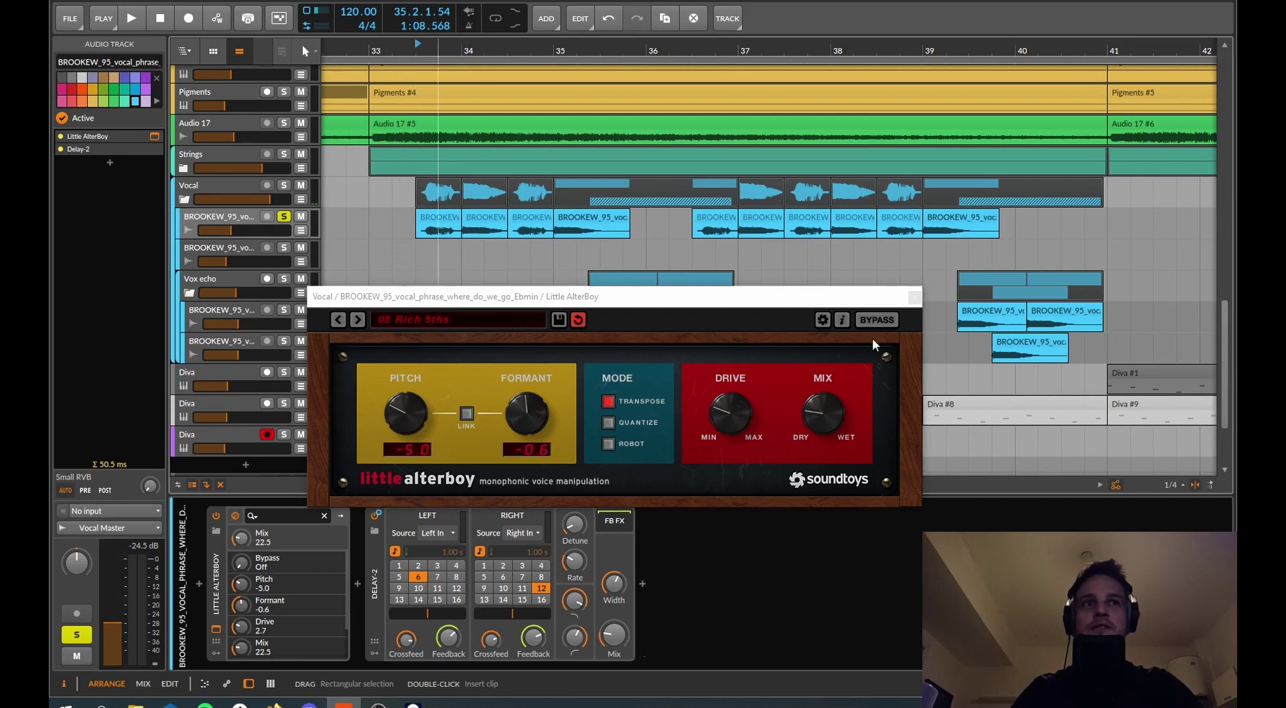
left_click(875, 321)
key("space")
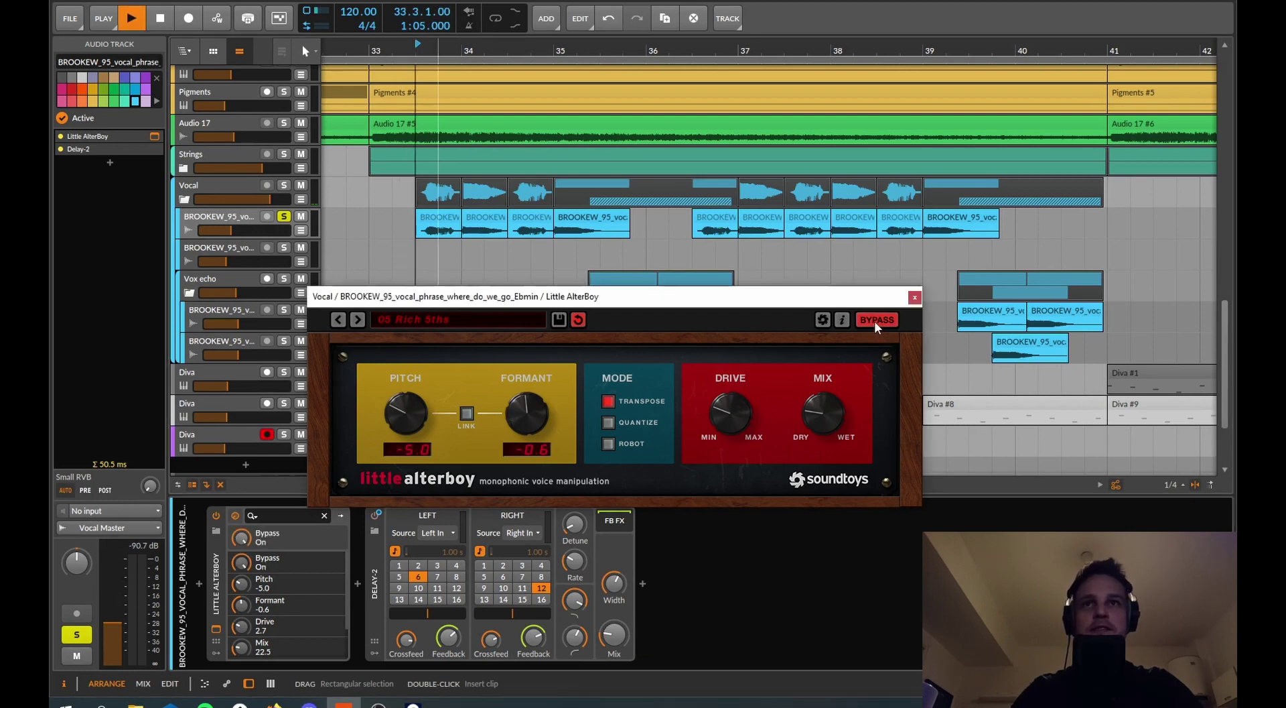
key("space")
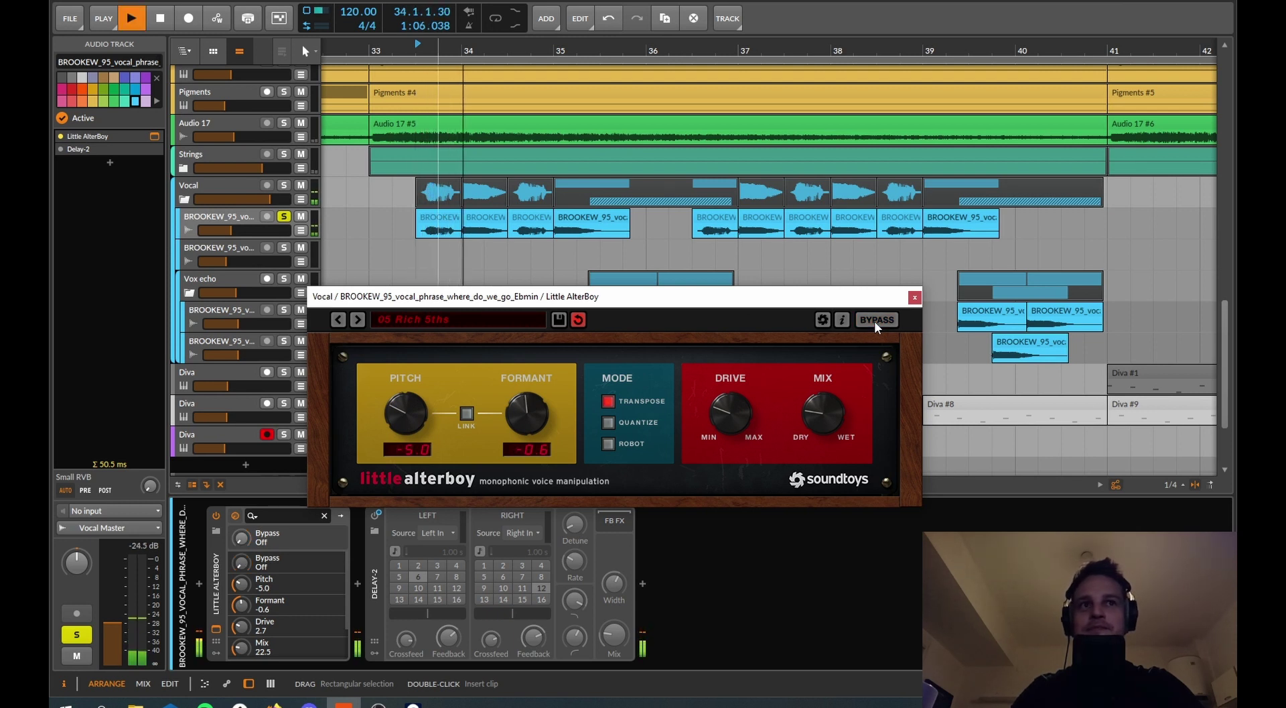
key("space")
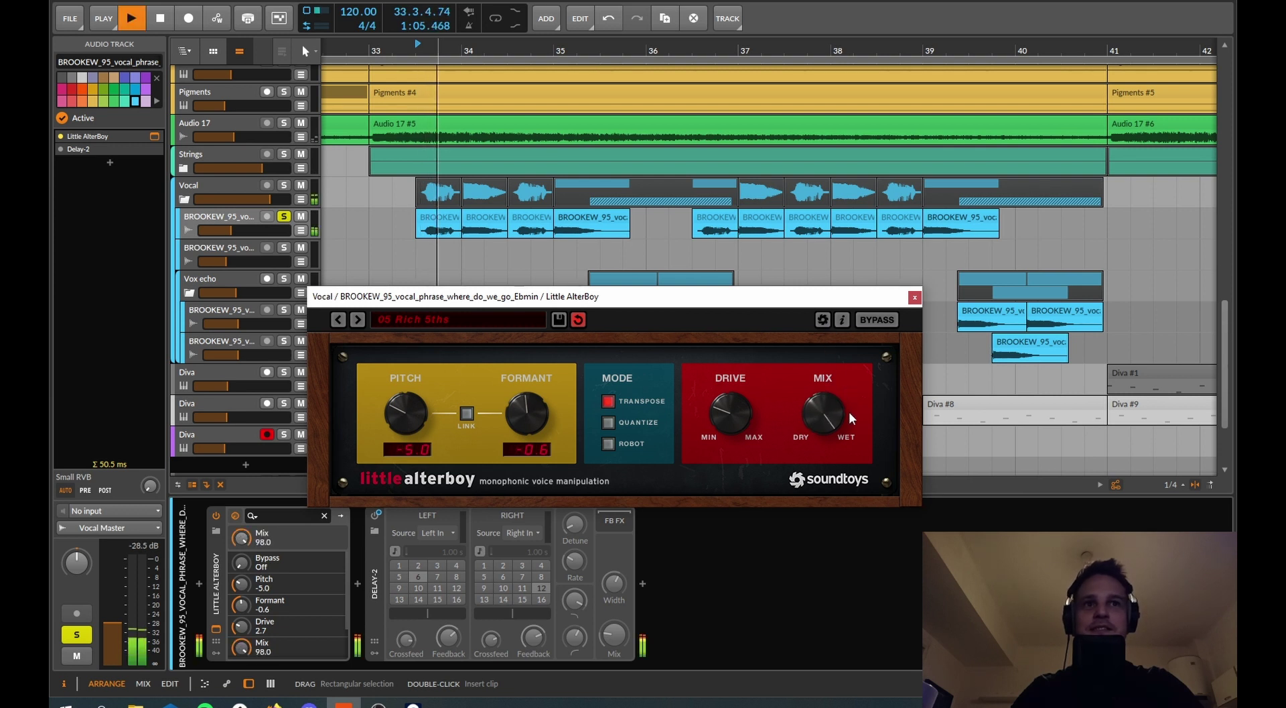
key("space")
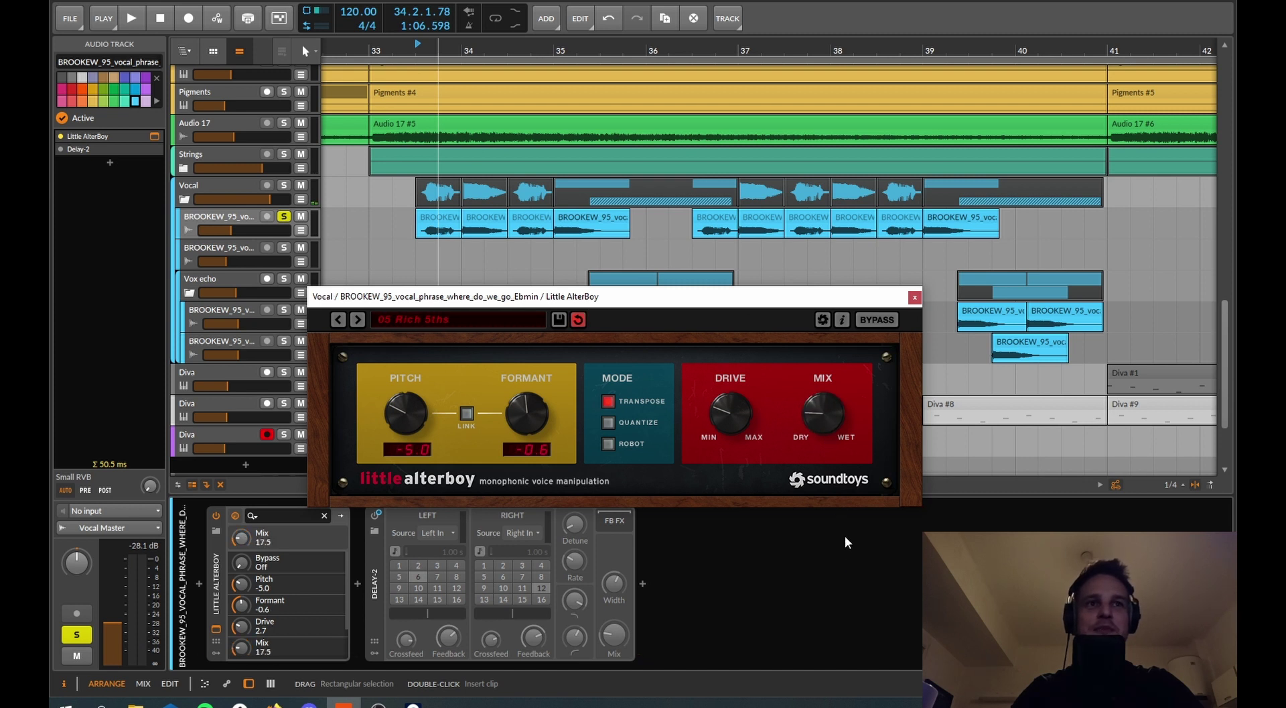
key("space")
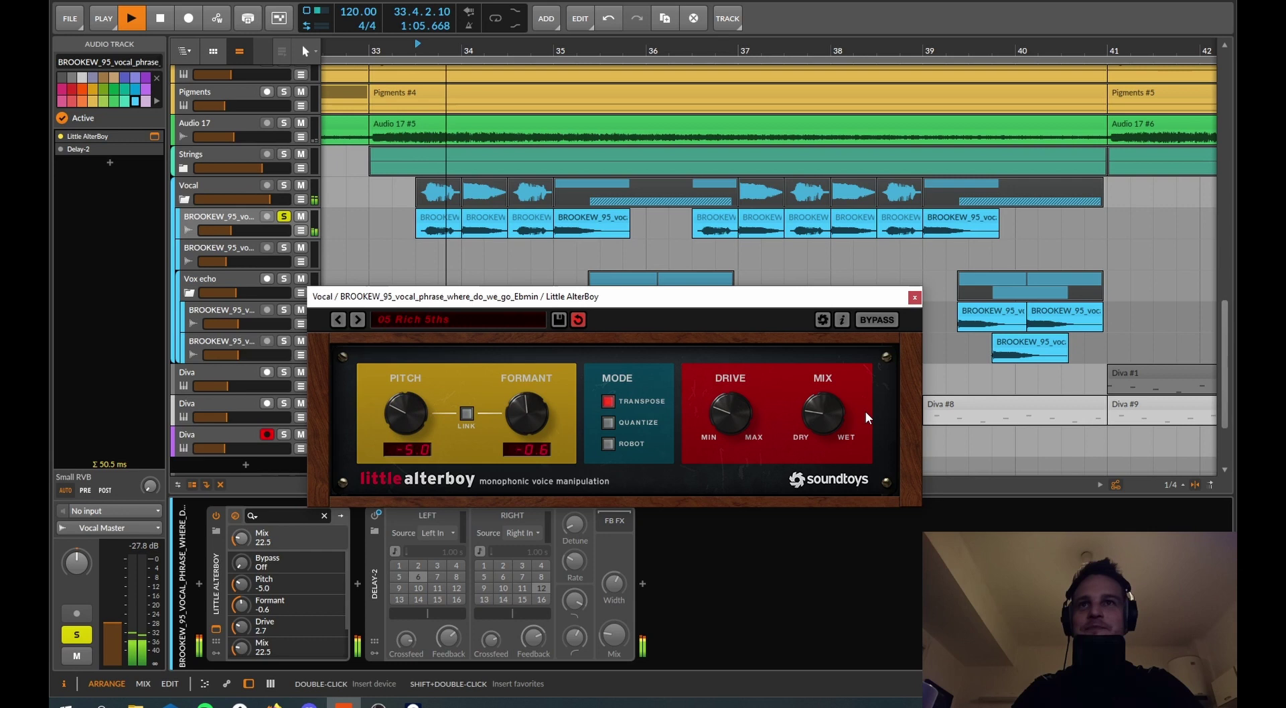
key("space")
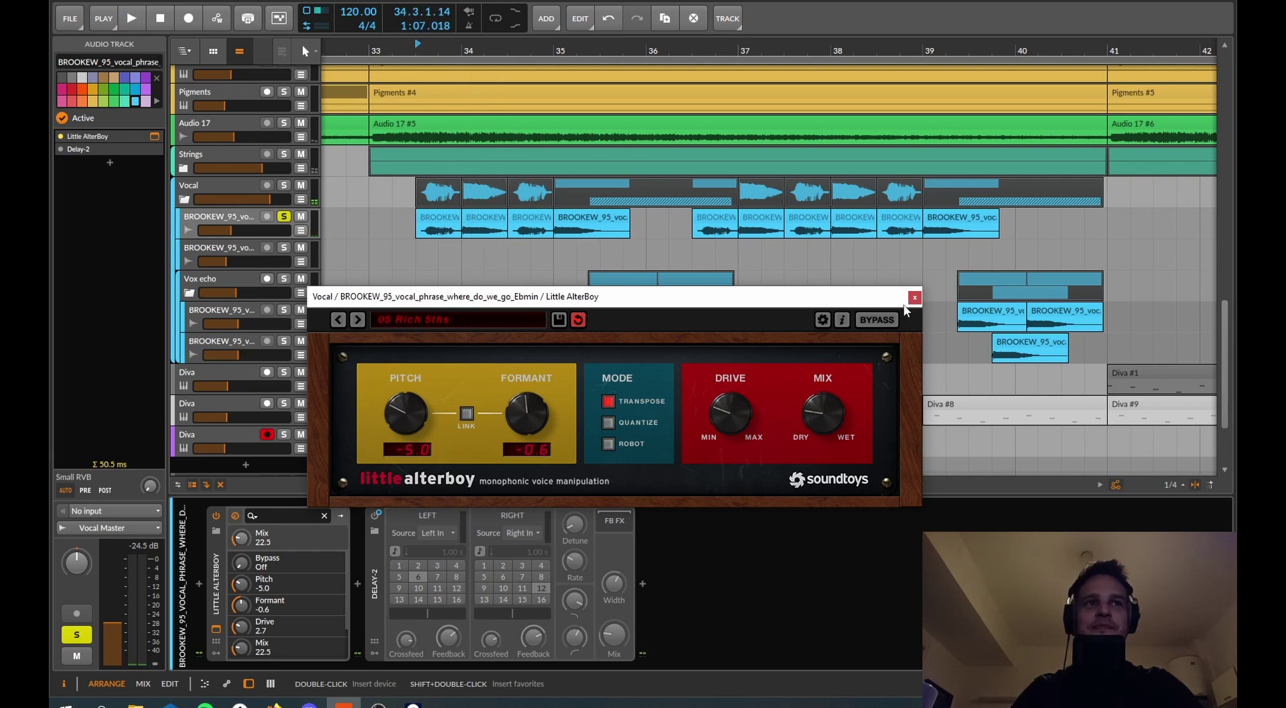
left_click(914, 298)
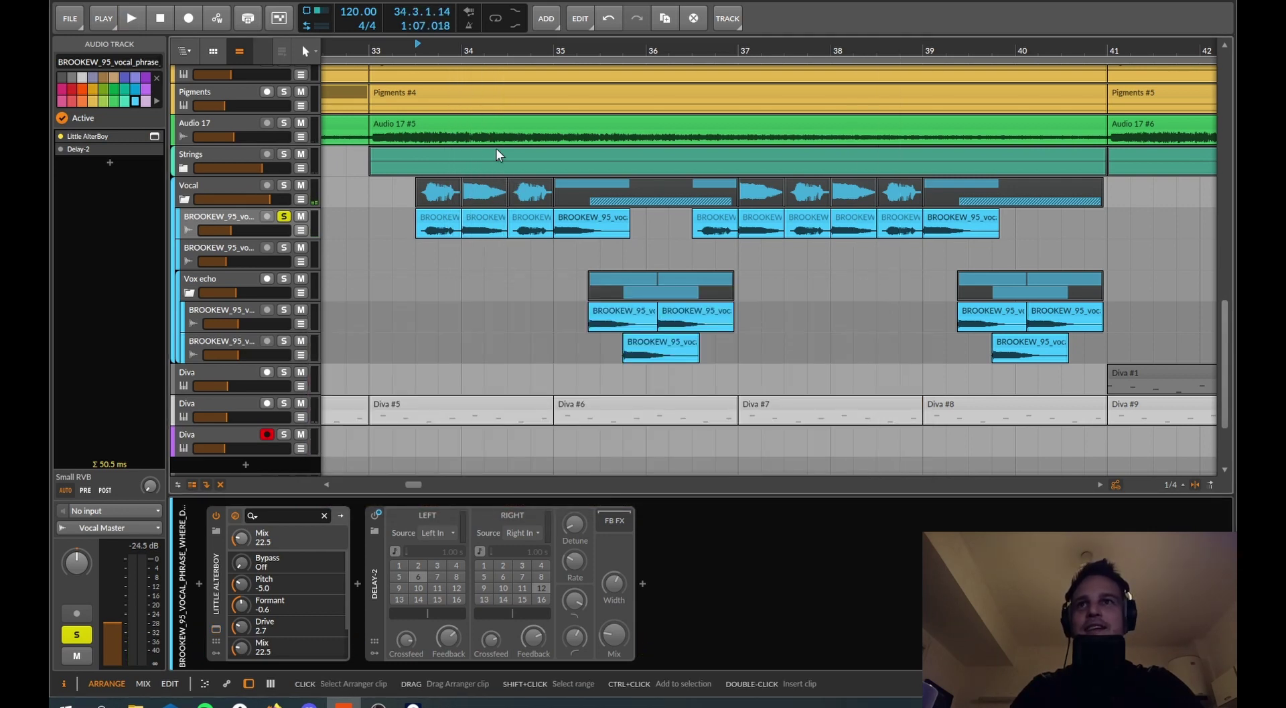
Step: Zoom to bars 34–39, move the solo to the Vox echo group, and play from bar 35.2
left_click_drag(601, 51, 429, 389)
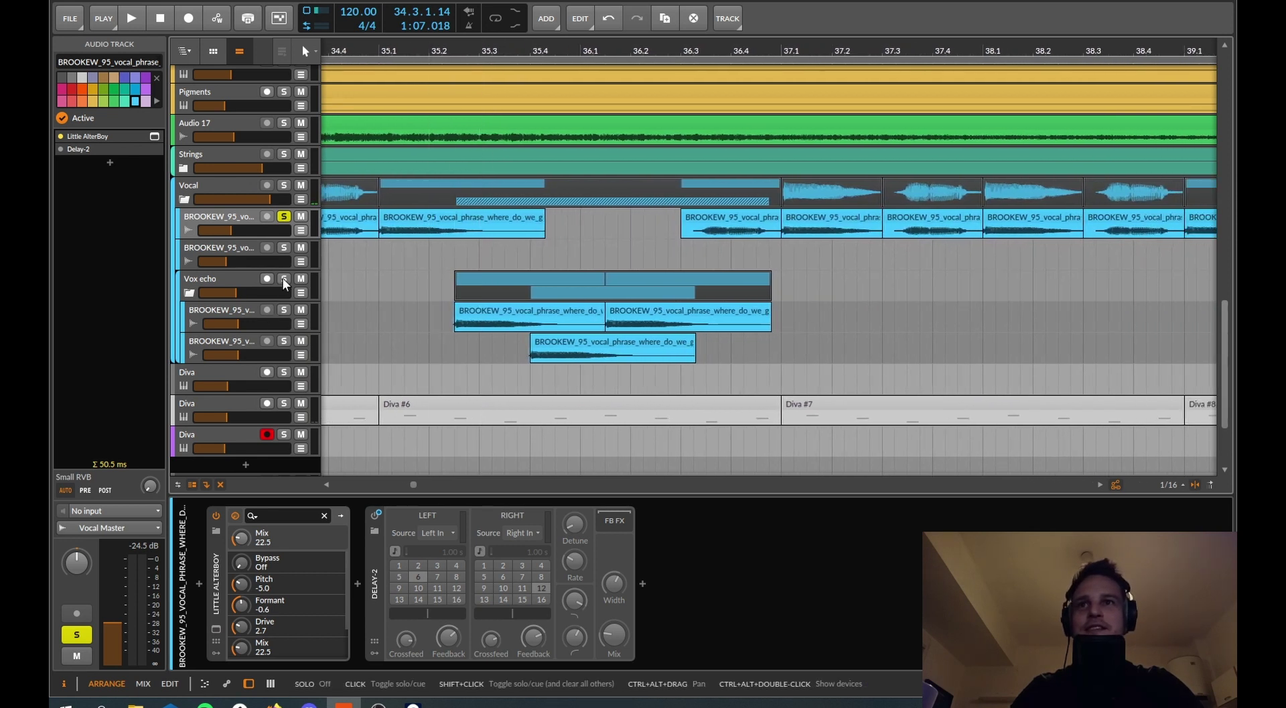
left_click(284, 216)
left_click(284, 278)
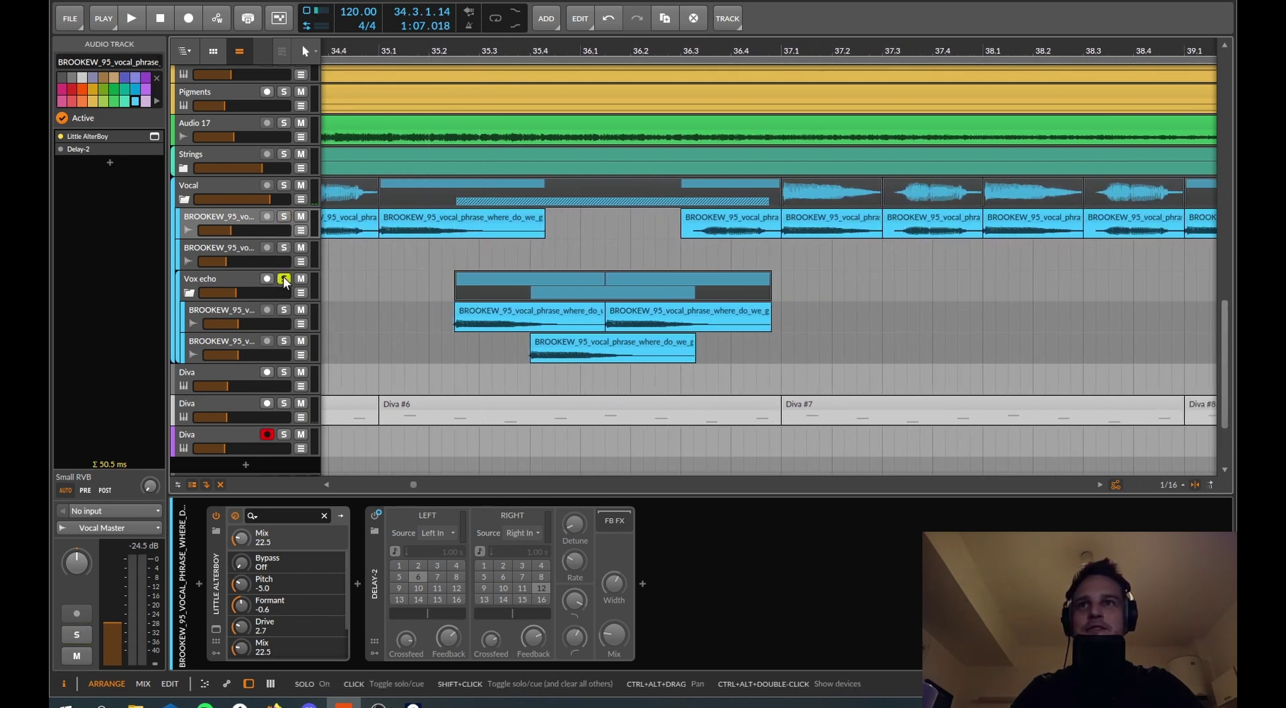
left_click(442, 57)
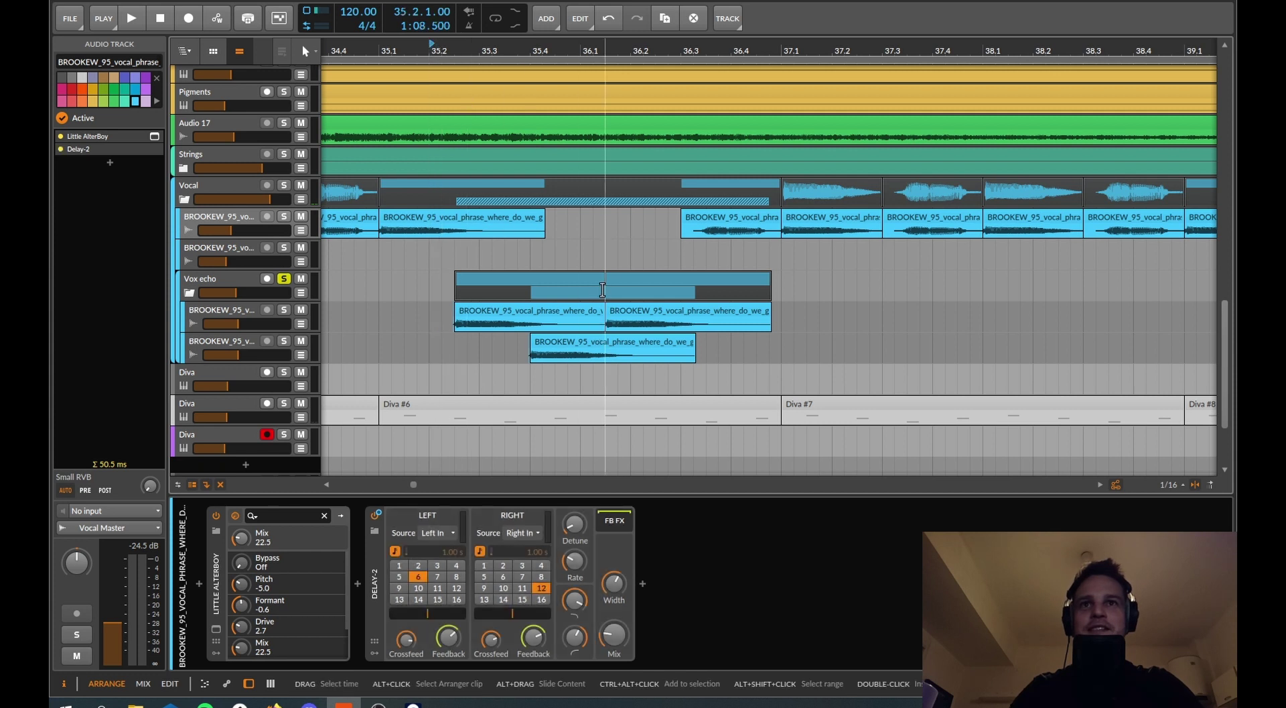
key("space")
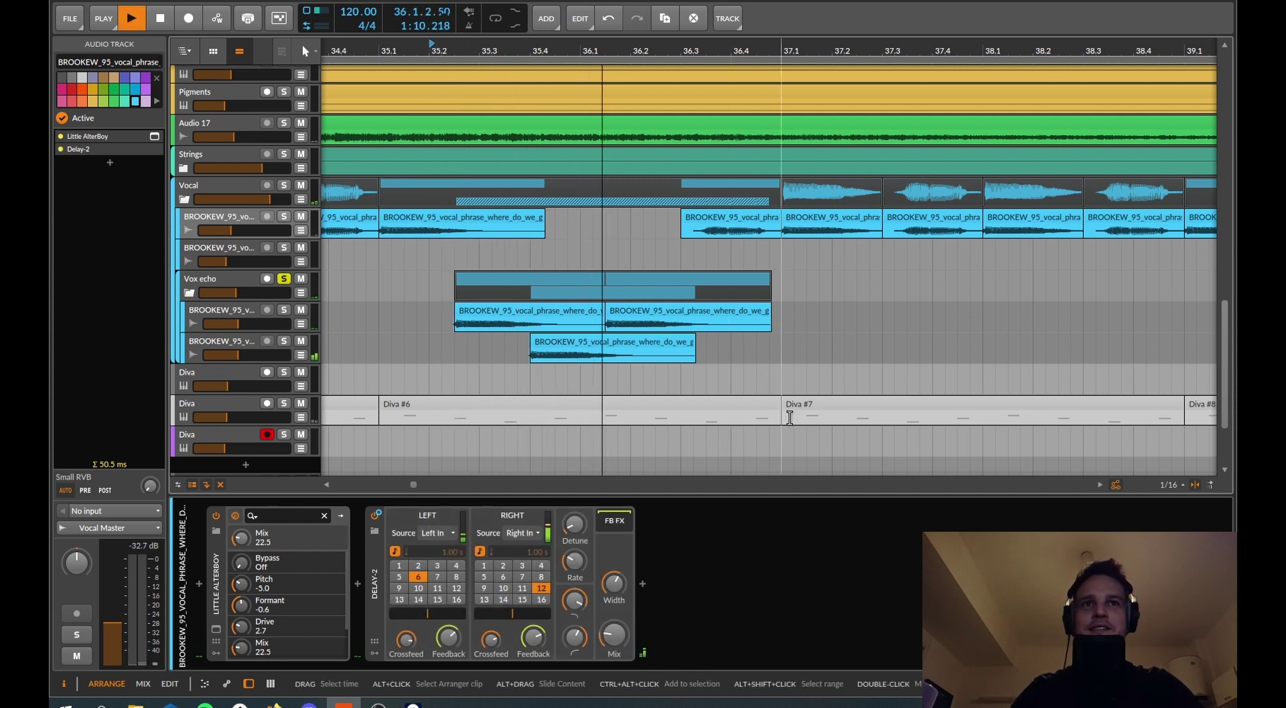
Step: Stop playback, select the vocal phrase tracks under Vox echo, and widen the view to bars 31–51
left_click(208, 311)
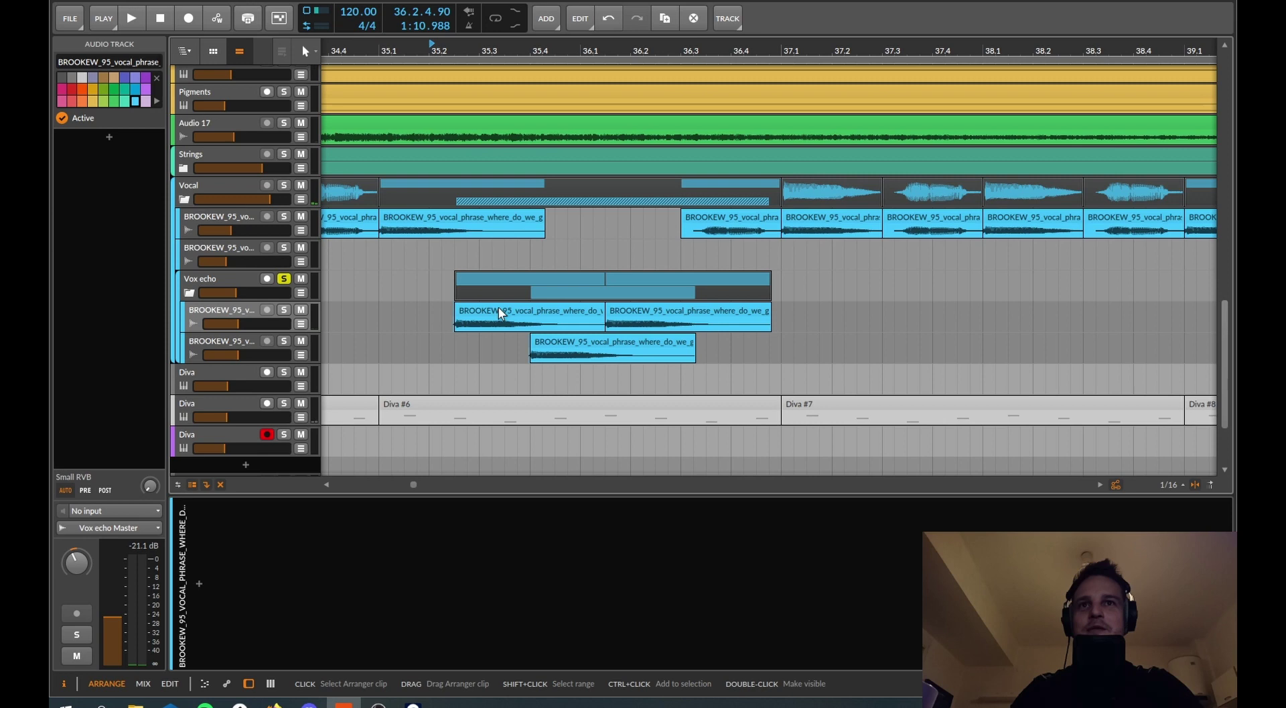
key("space")
left_click(209, 344)
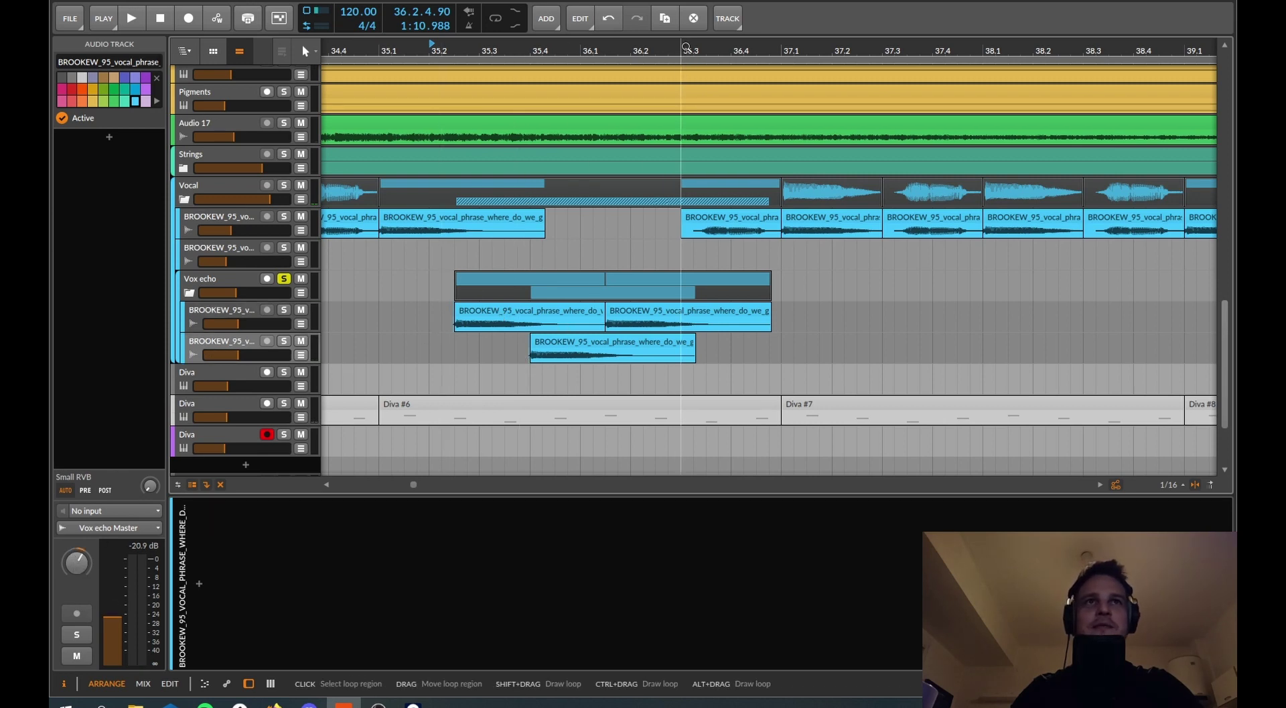
left_click_drag(686, 47, 706, 279)
scroll(706, 279, "up", 3)
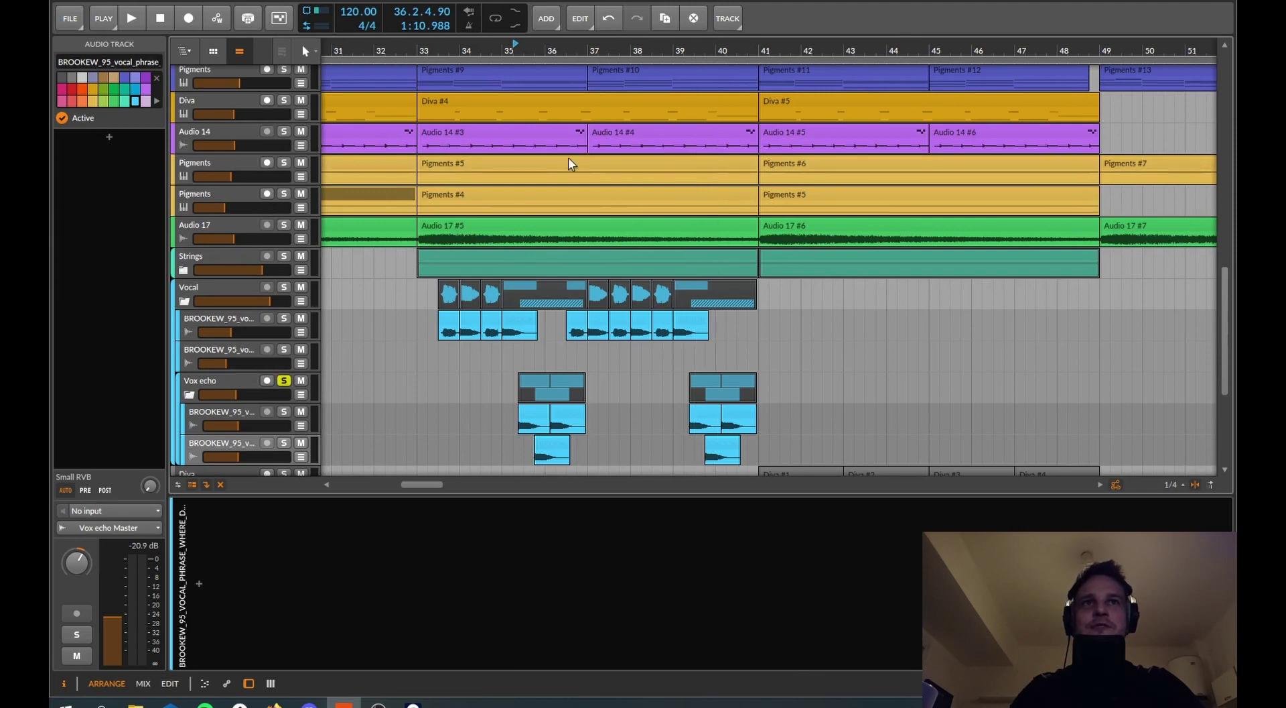
Step: Open Audio 14 #3's audio events, audition Audio 14 soloed, then pan back to bar 1
double_click(473, 132)
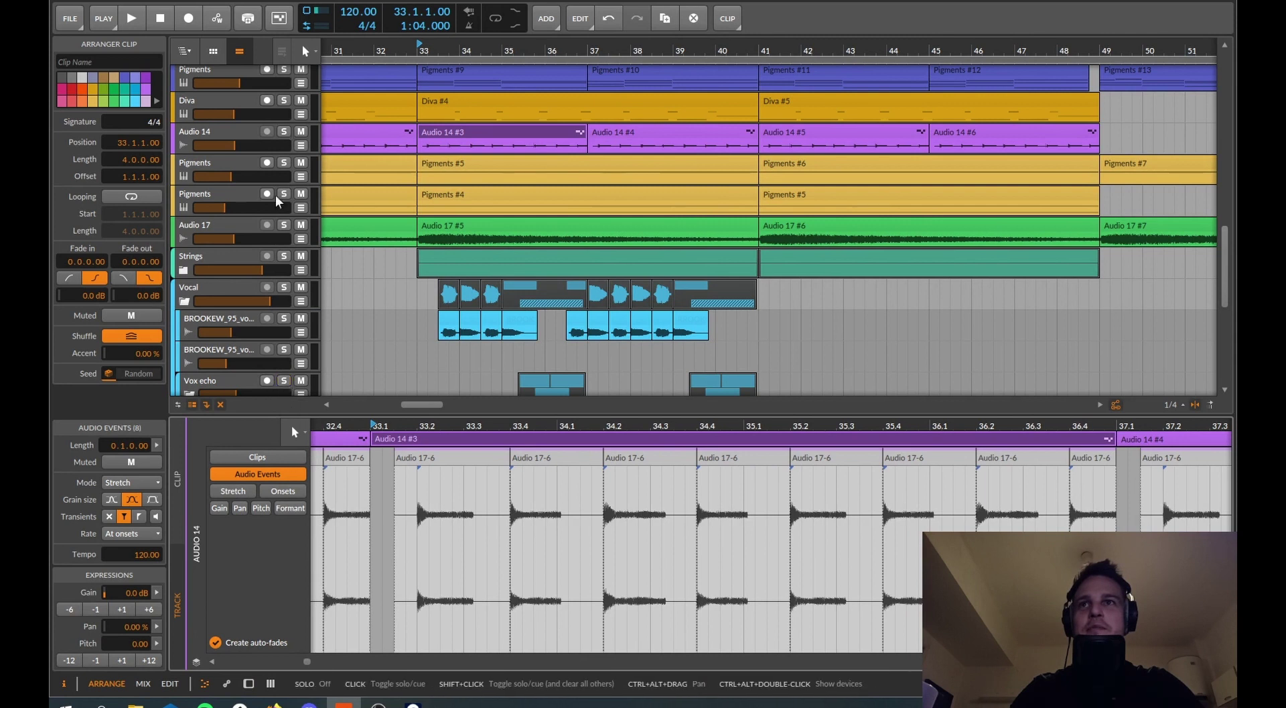
left_click(284, 132)
left_click(284, 132)
key("space")
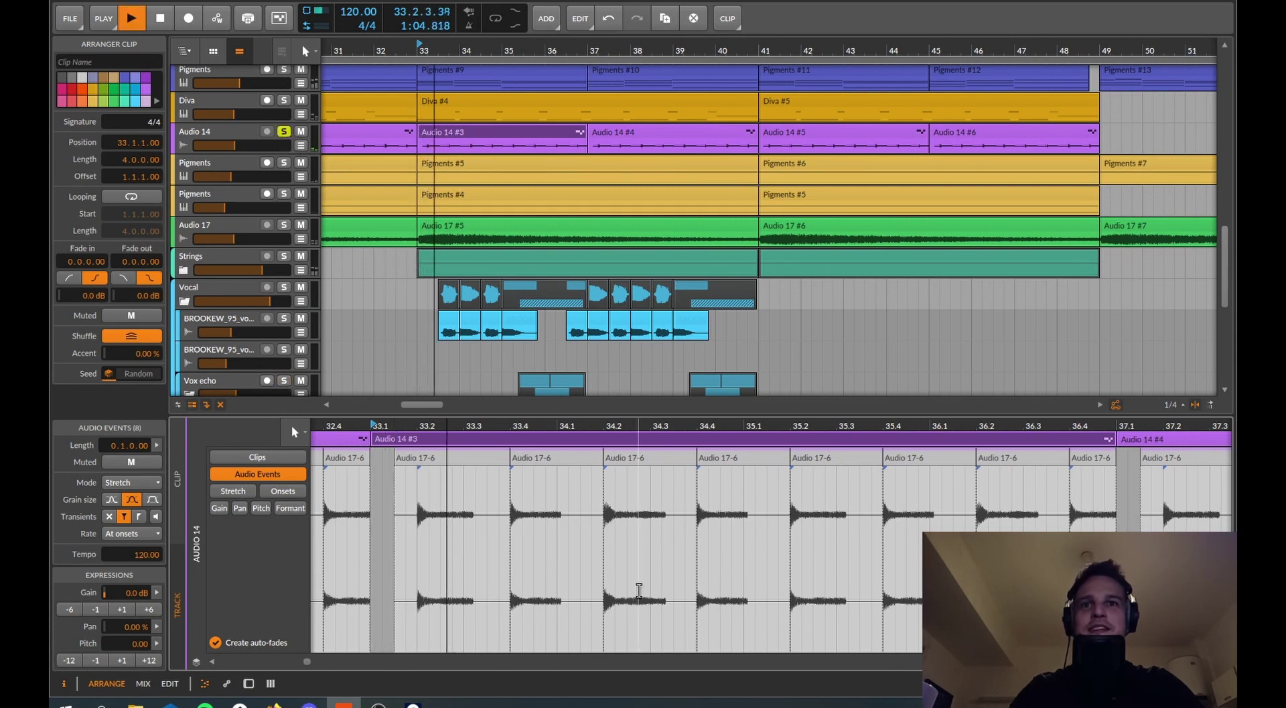
left_click(284, 132)
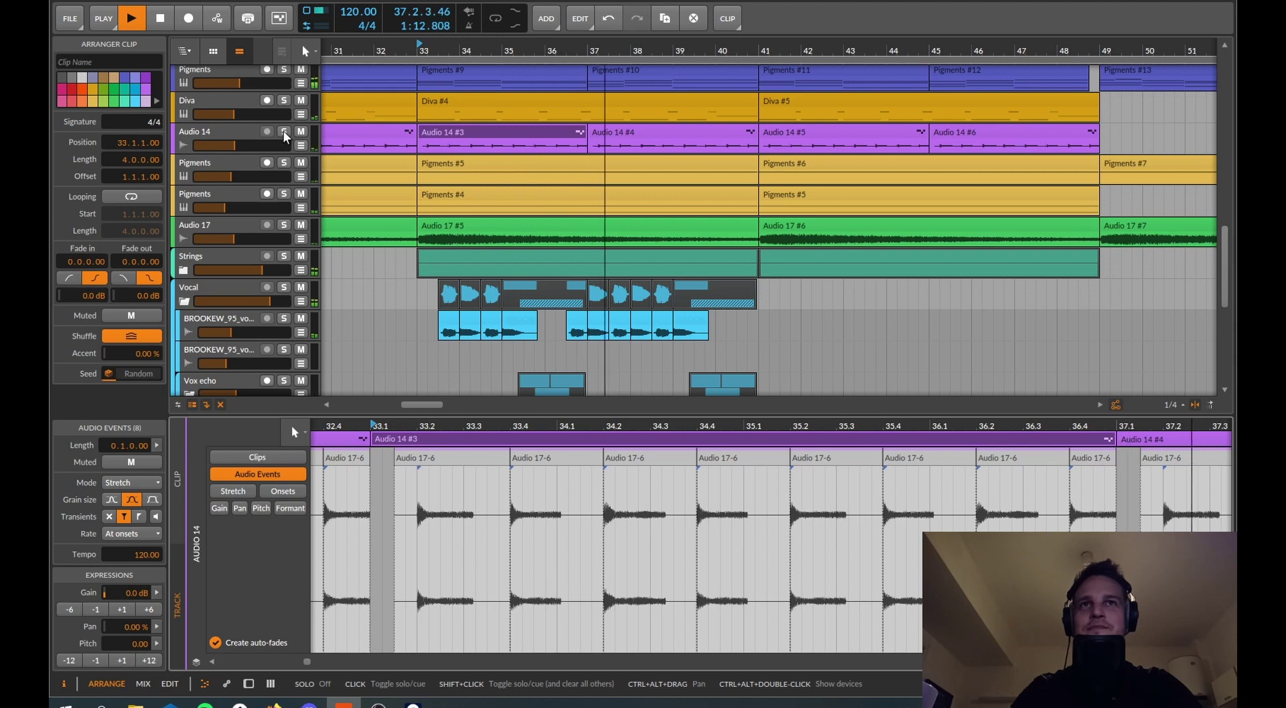
key("space")
scroll(749, 285, "down", 5)
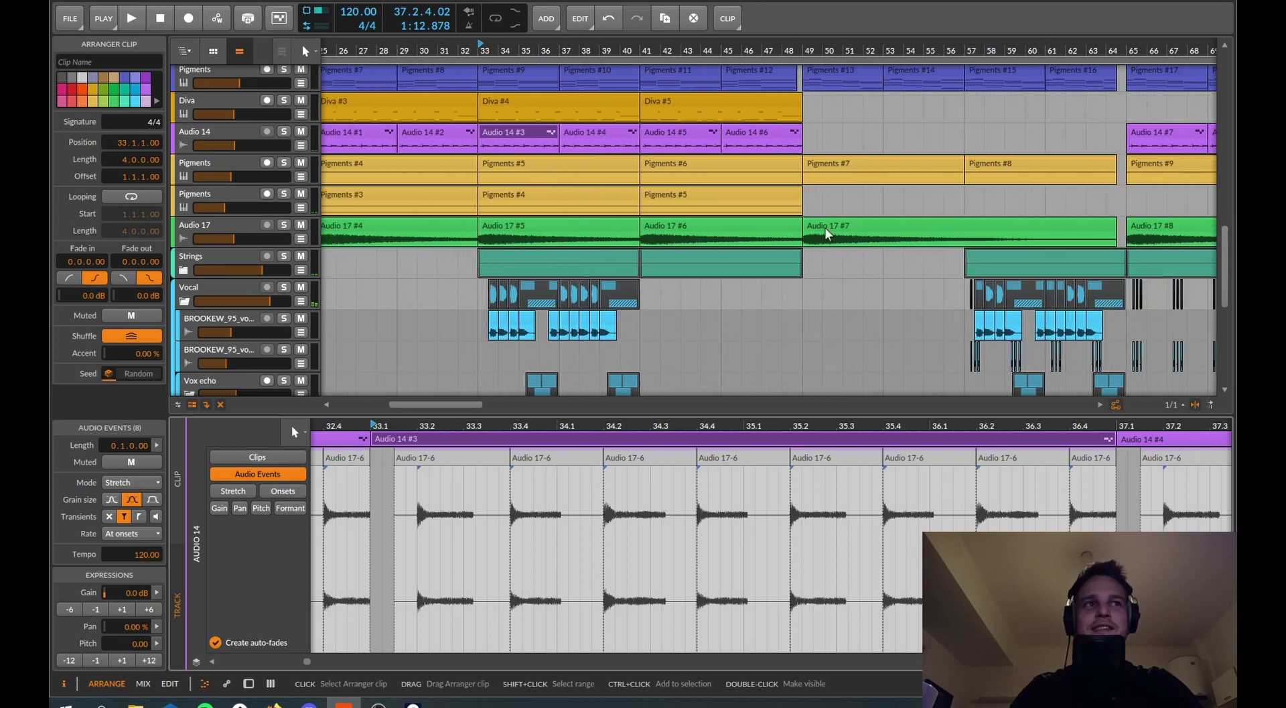
left_click_drag(749, 47, 1258, 46)
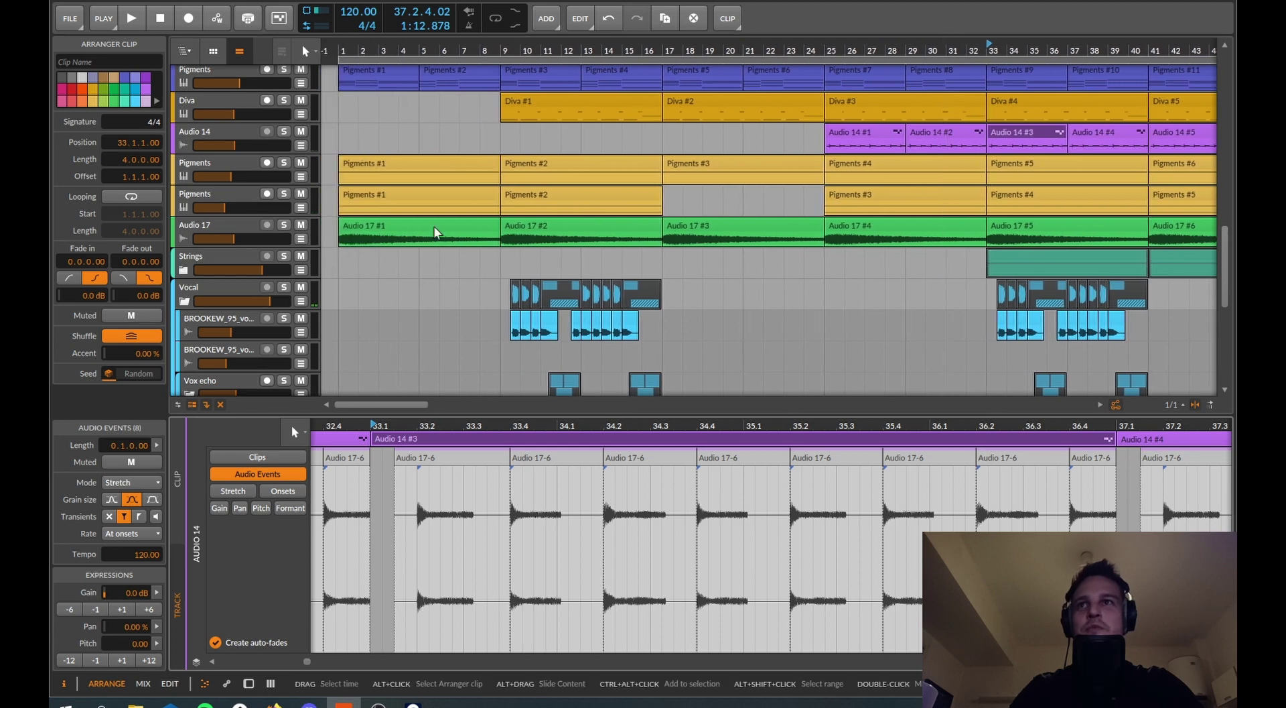
Step: Solo Audio 17, play it from bar 1, and show its effect devices
left_click(247, 226)
left_click(284, 224)
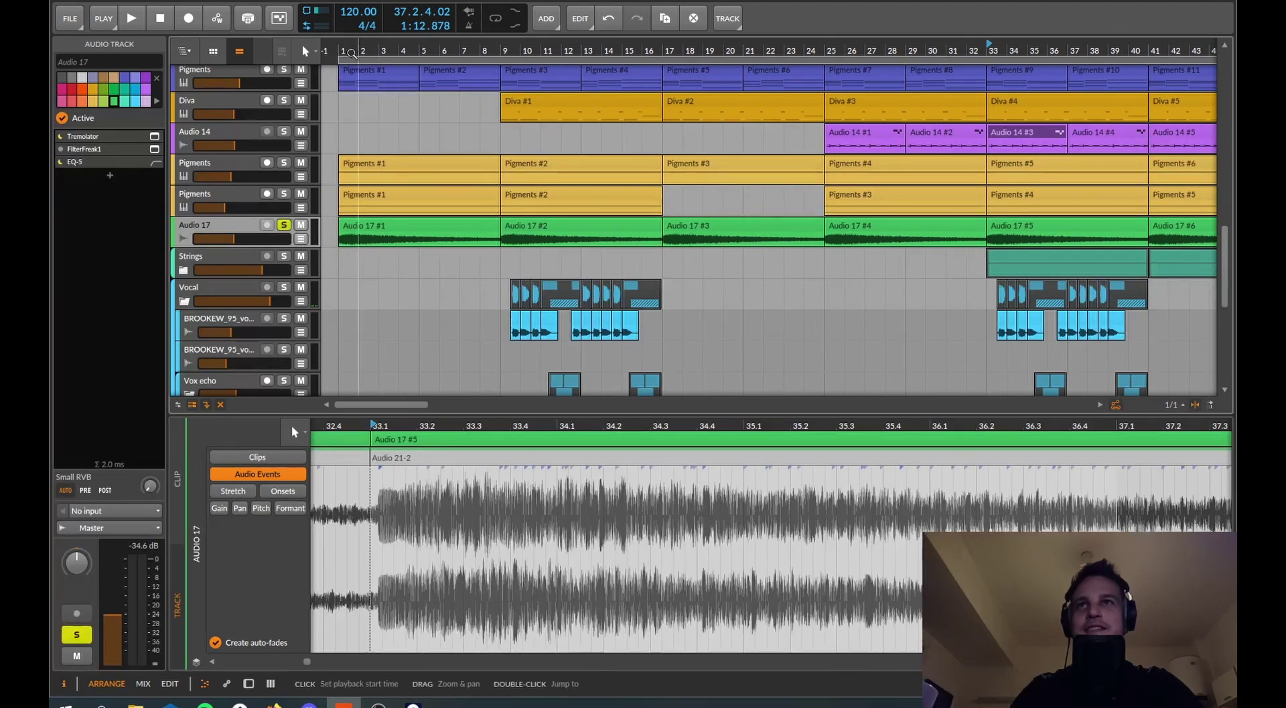
left_click(344, 50)
key("space")
key("d")
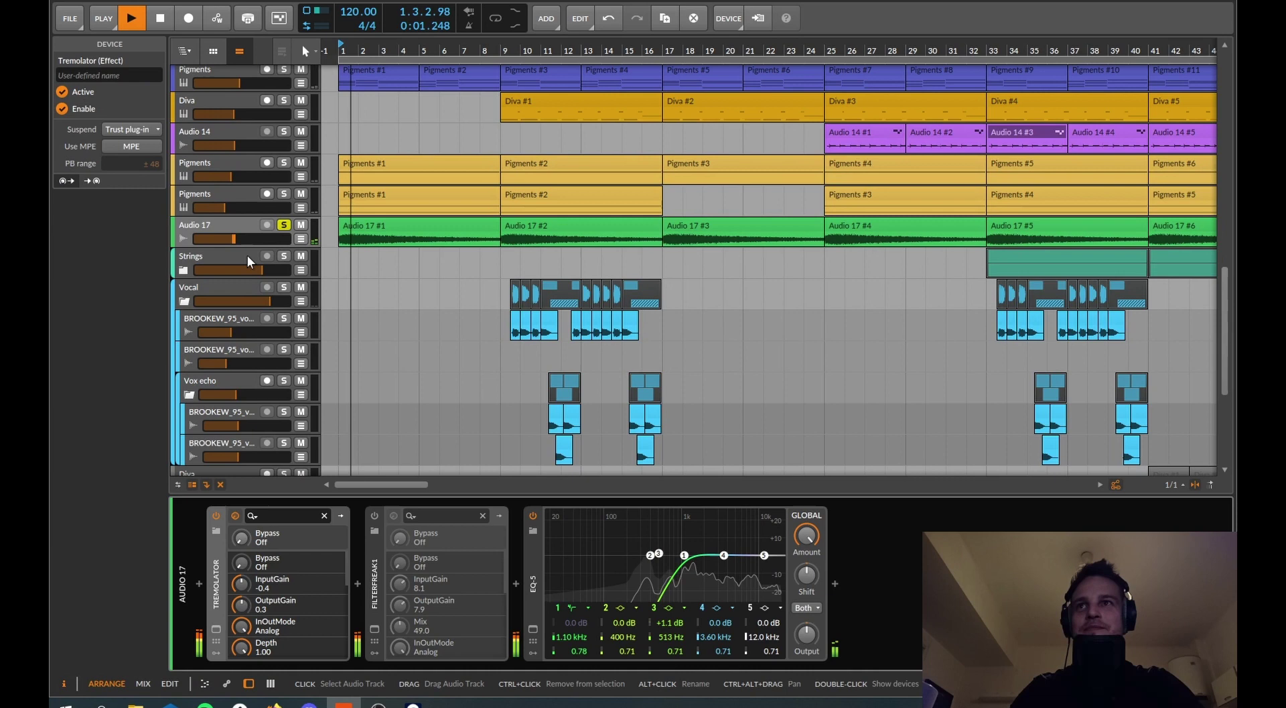
Step: Audition Audio 17 with Tremolator bypassed, close its window, and move the play position to bar 24
left_click(215, 630)
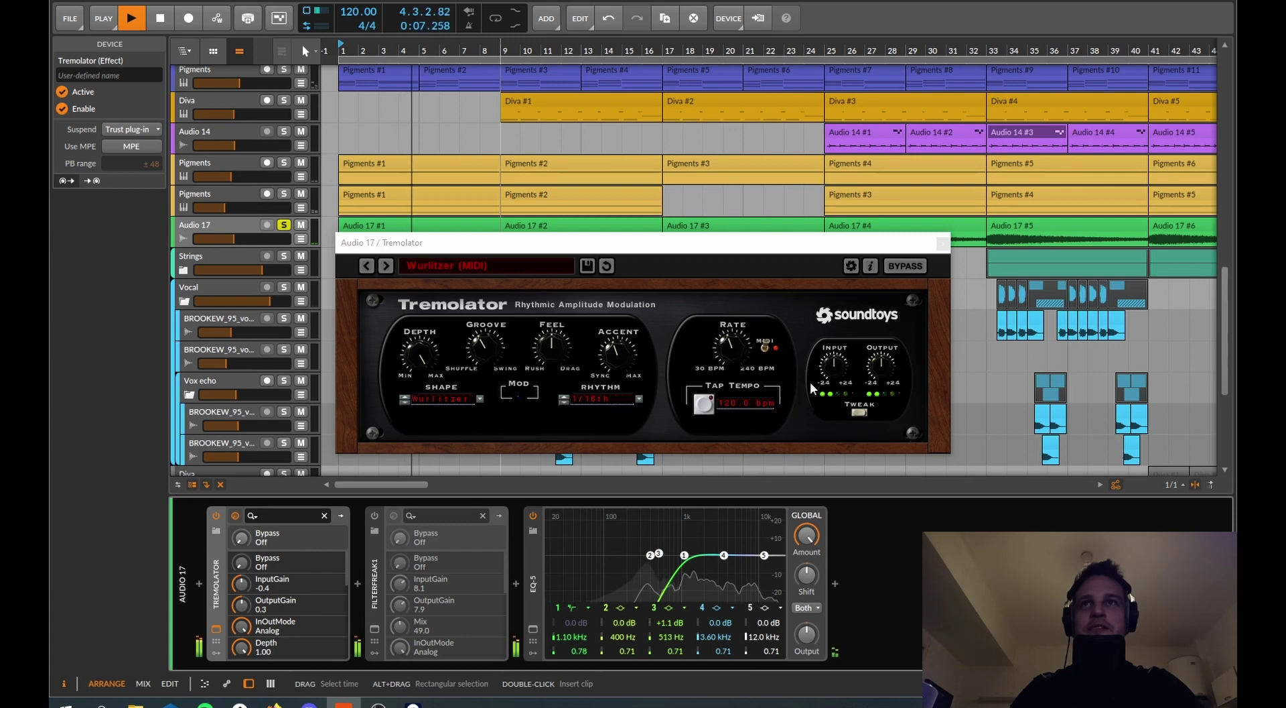
key("space")
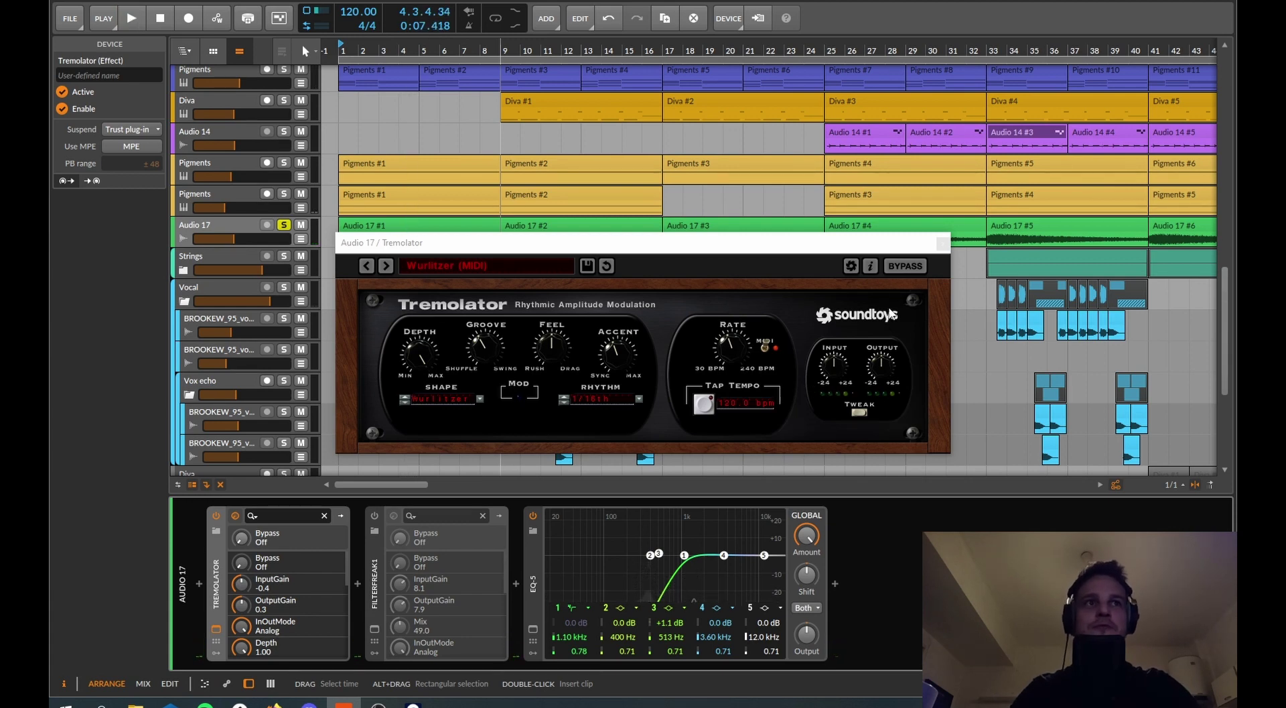
left_click(905, 266)
key("space")
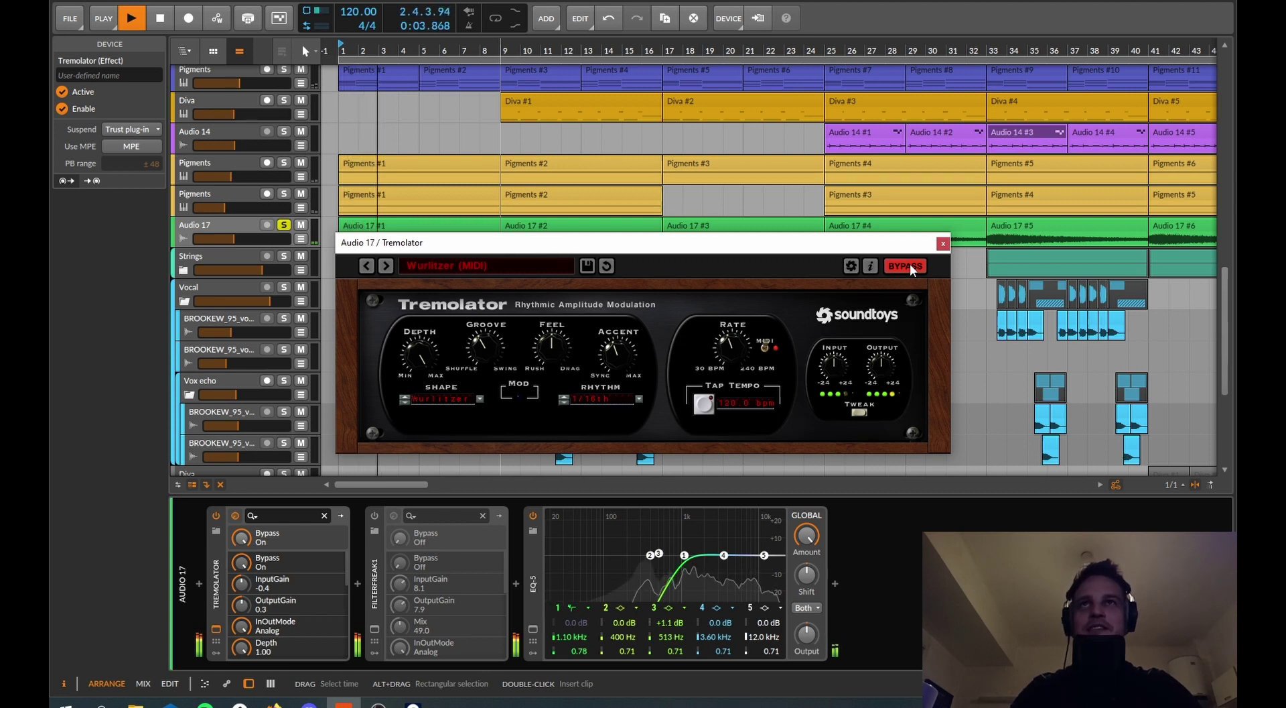
key("space")
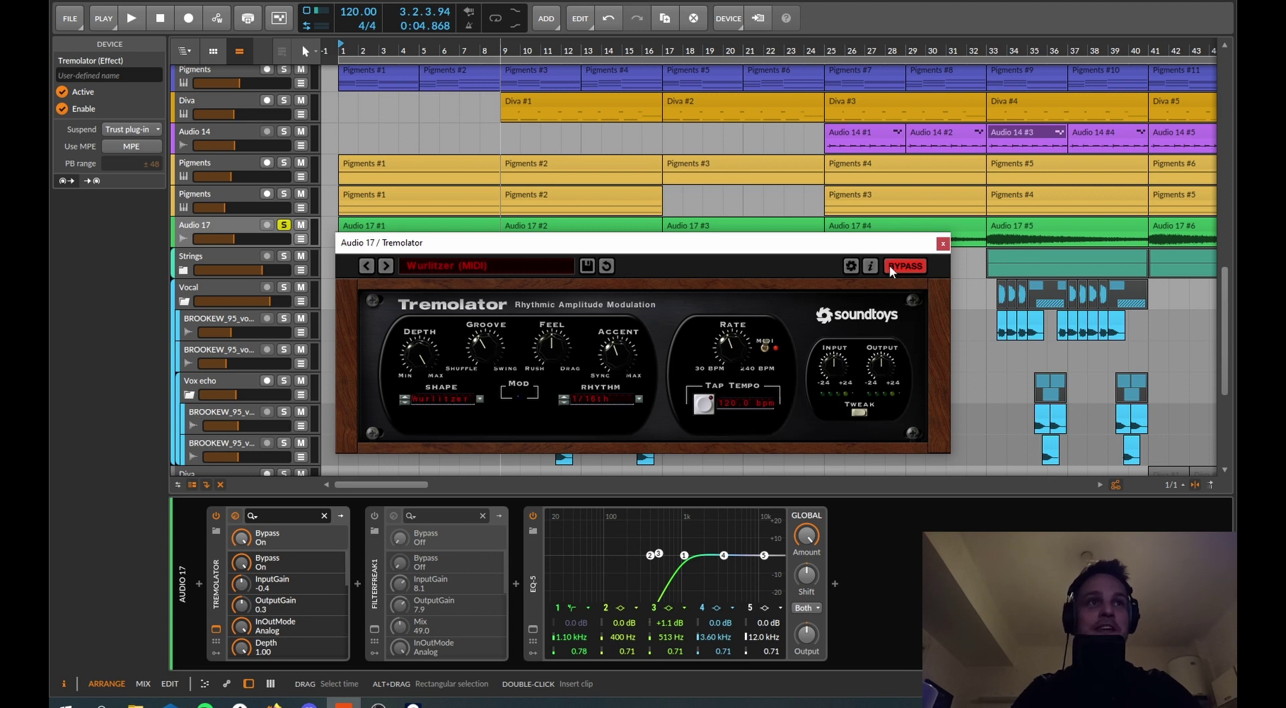
key("space")
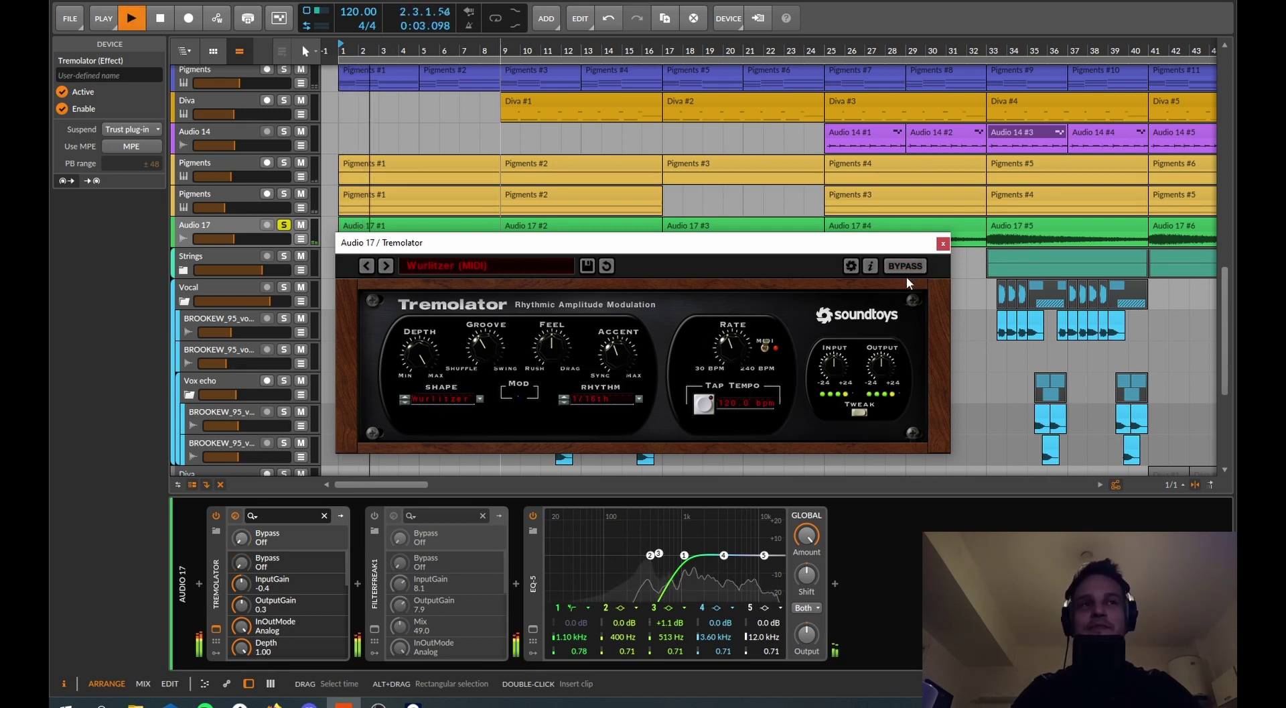
key("space")
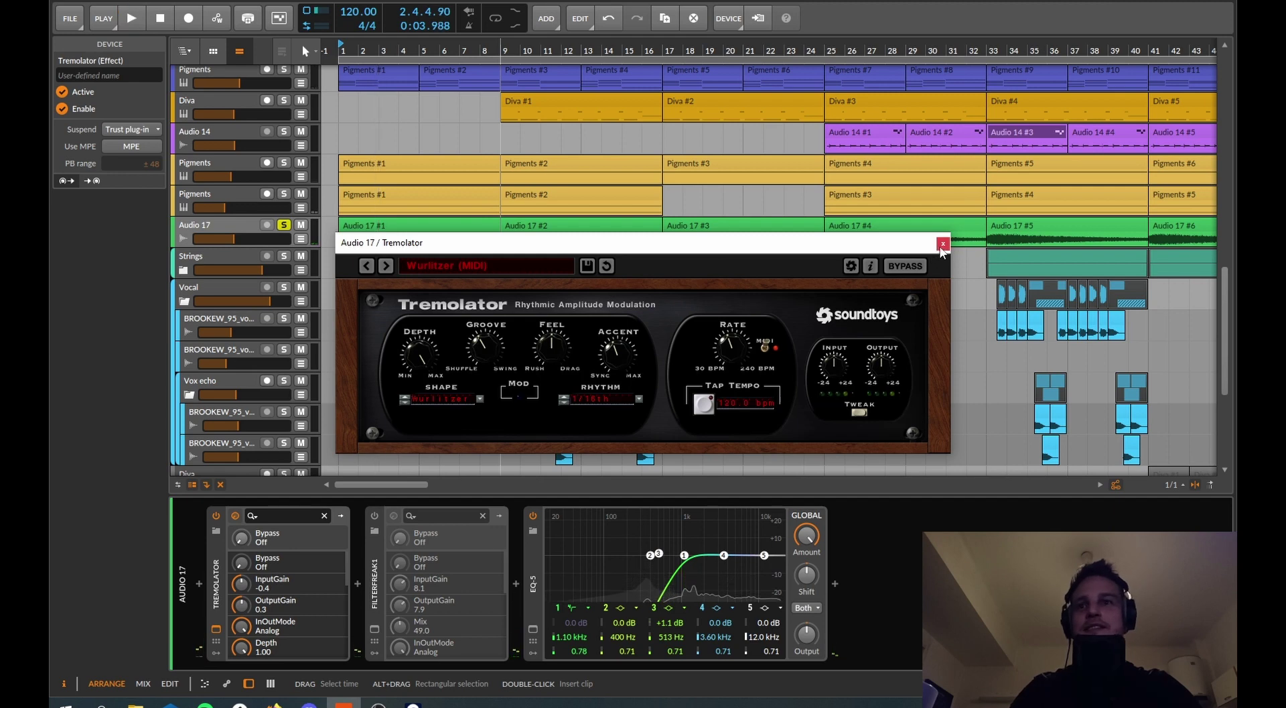
left_click(942, 245)
left_click(807, 48)
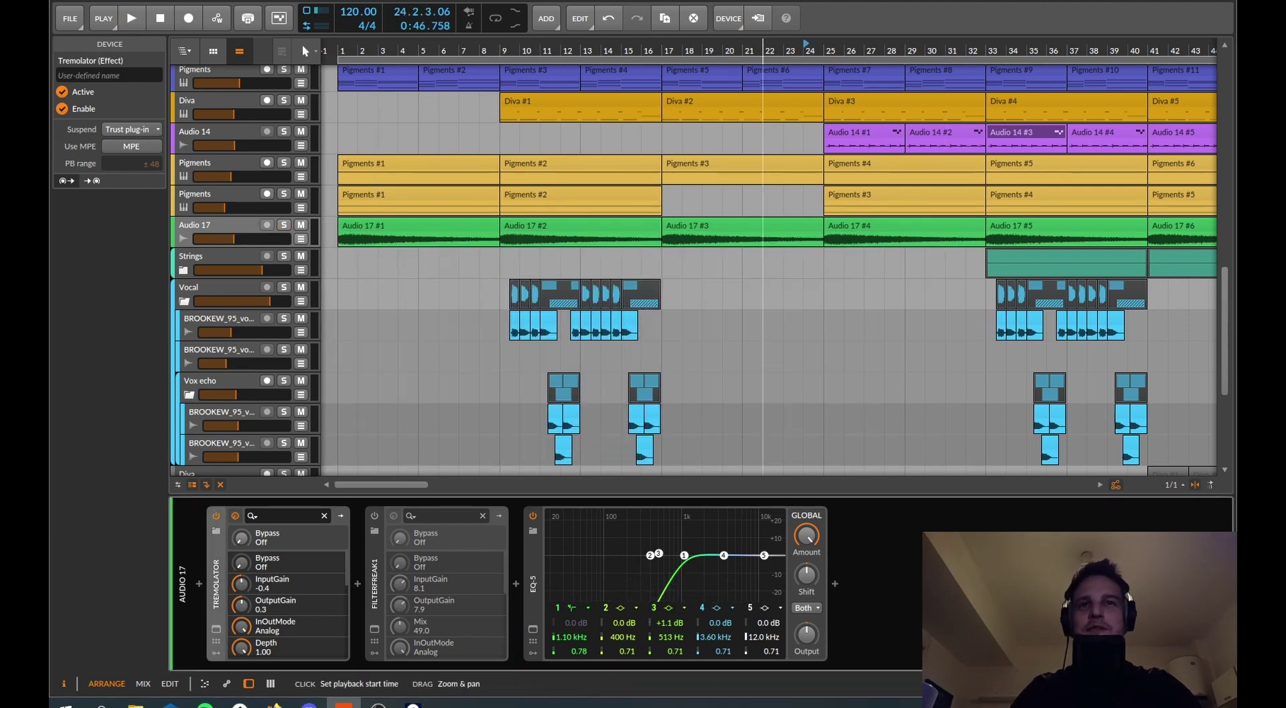
Step: Select the Small RVB return to view ValhallaRoom: 100% mix, 0.45 s decay, 6010 Hz HighCut
scroll(769, 49, "down", 5)
scroll(519, 389, "down", 5)
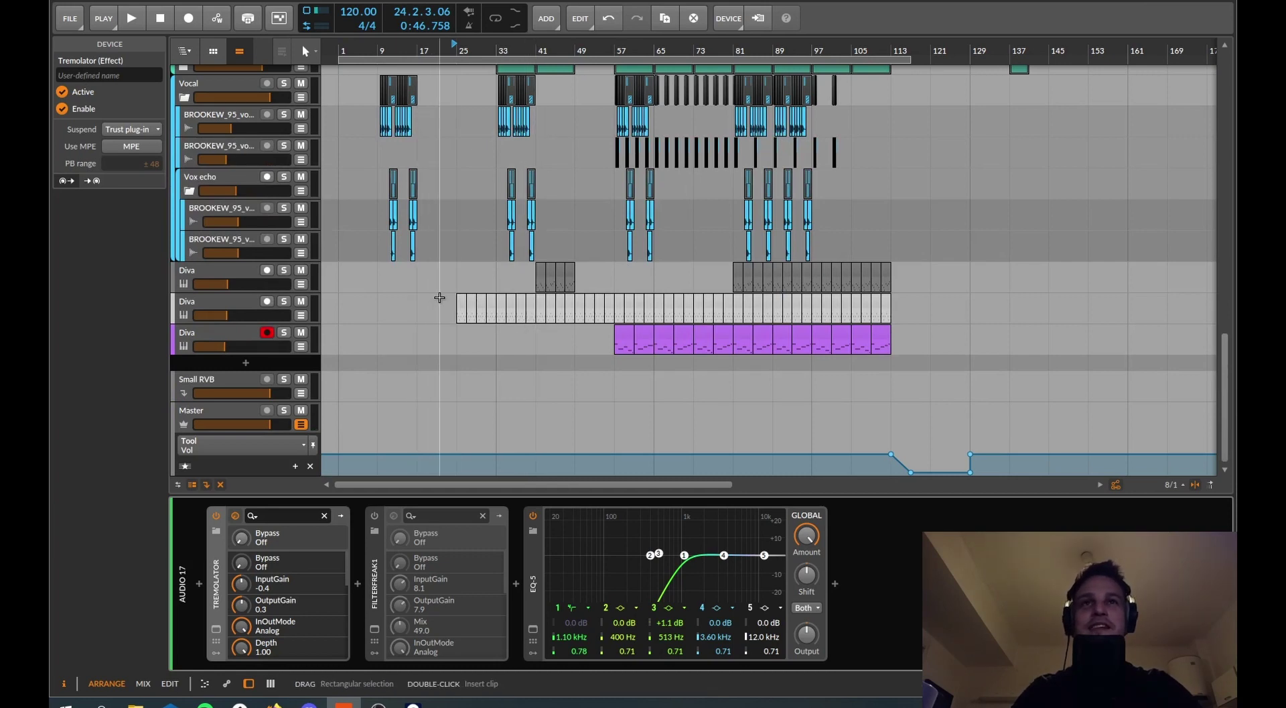
scroll(440, 297, "up", 10)
scroll(440, 297, "down", 10)
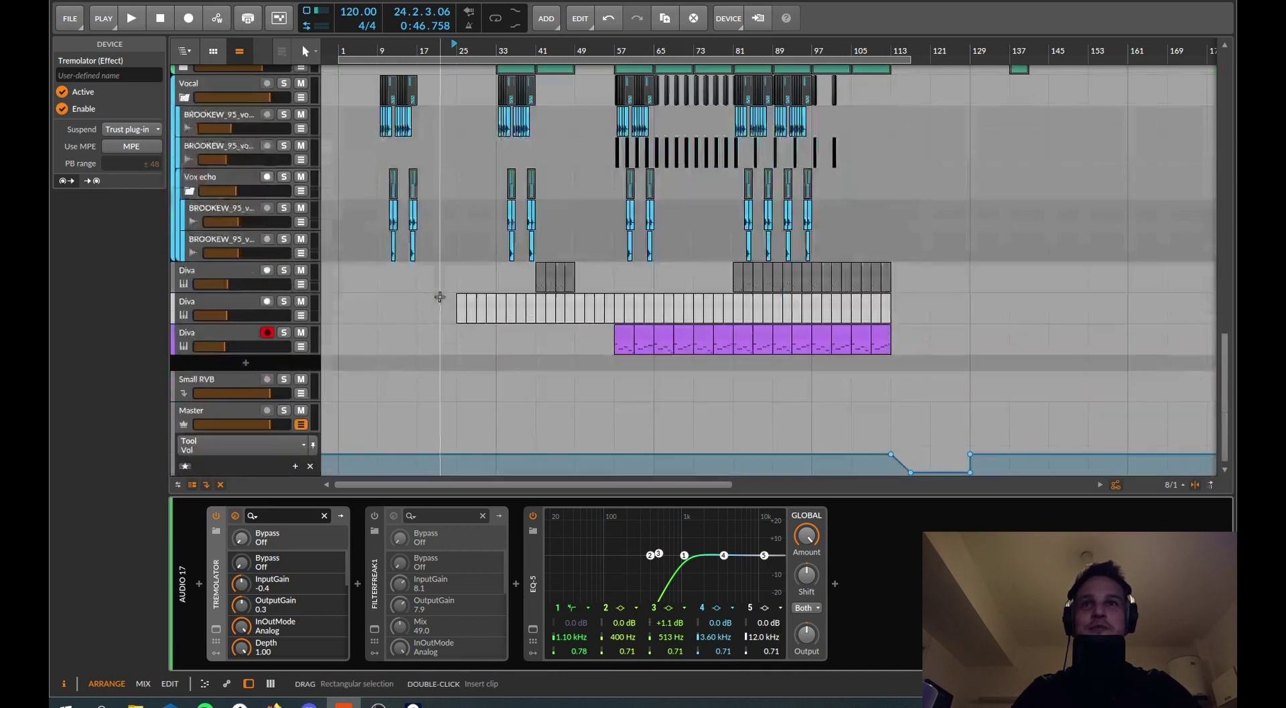
left_click(293, 397)
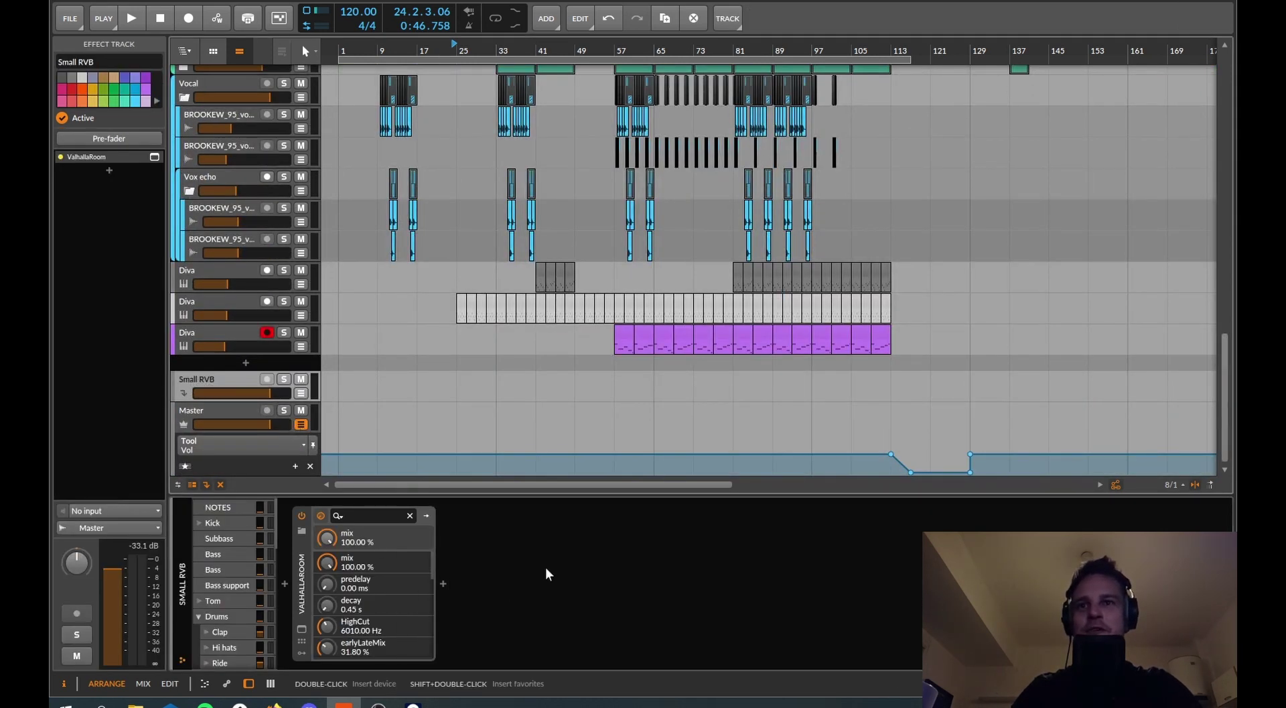
Step: Select the Clap track to show its Drum Machine sampler loaded with '008 ResoClap.wav'
scroll(469, 392, "up", 10)
scroll(468, 388, "up", 5)
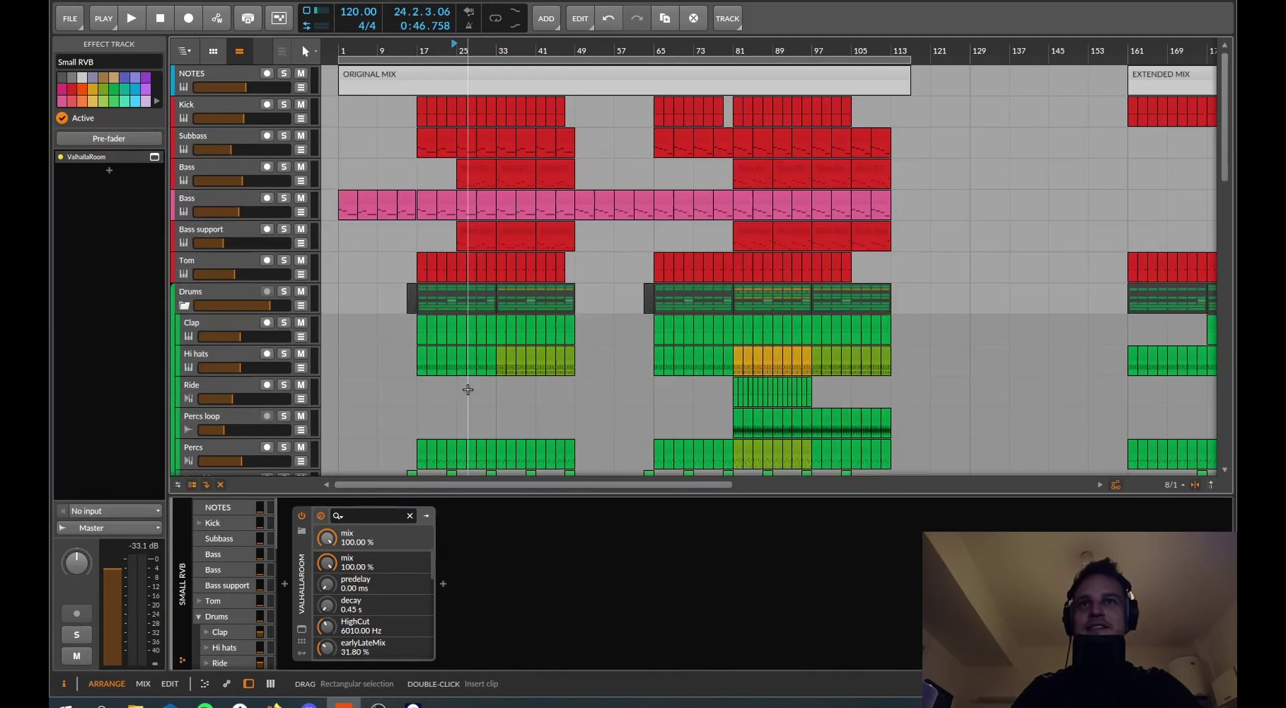
scroll(186, 257, "down", 2)
left_click(204, 221)
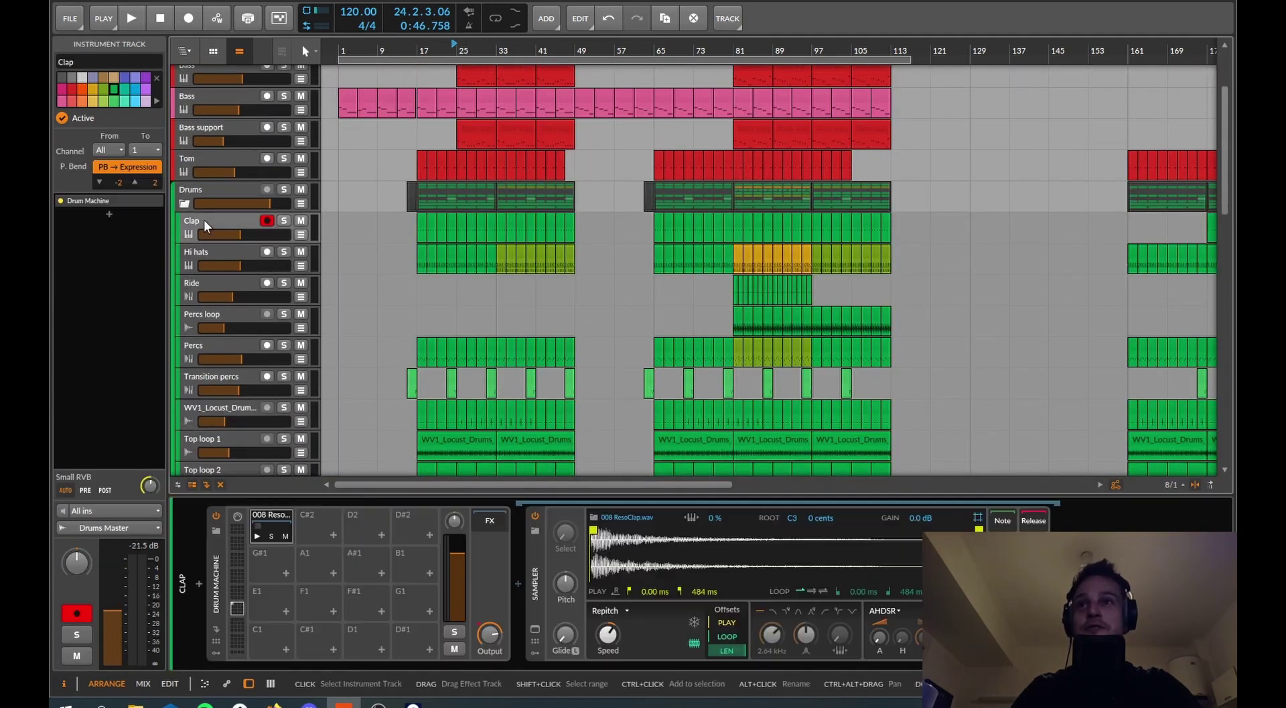
scroll(247, 376, "down", 3)
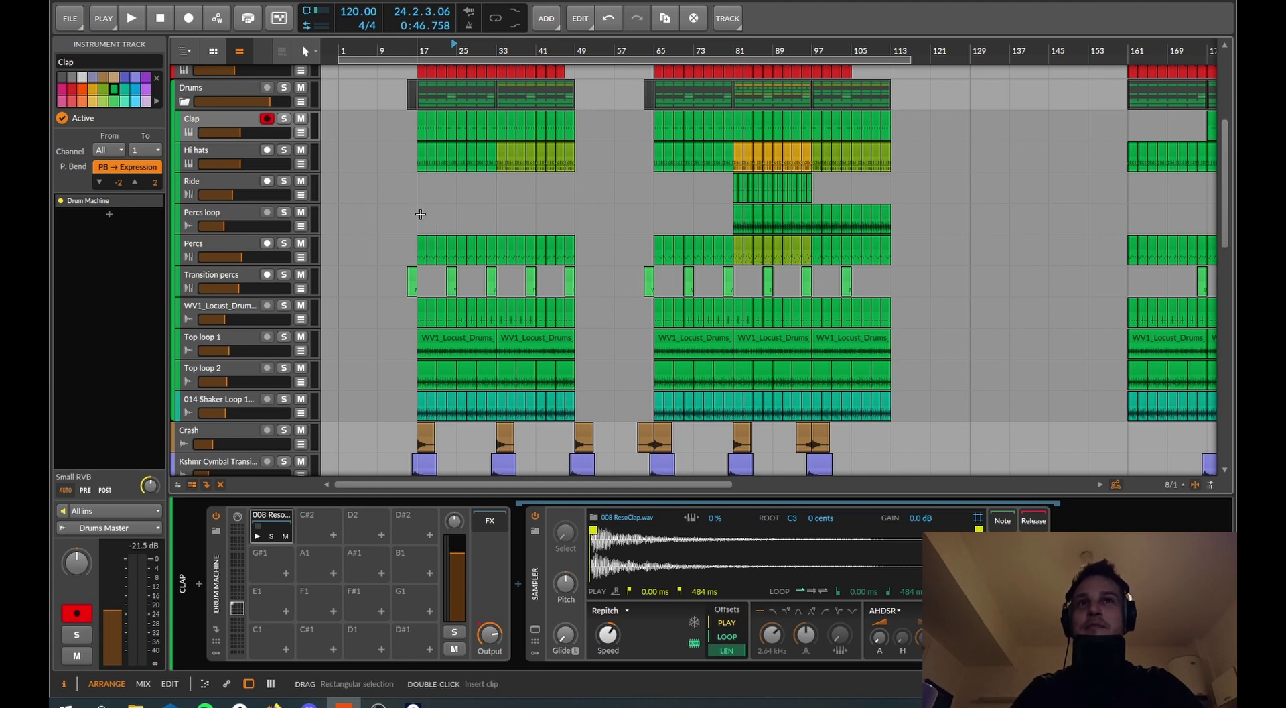
scroll(482, 219, "up", 6)
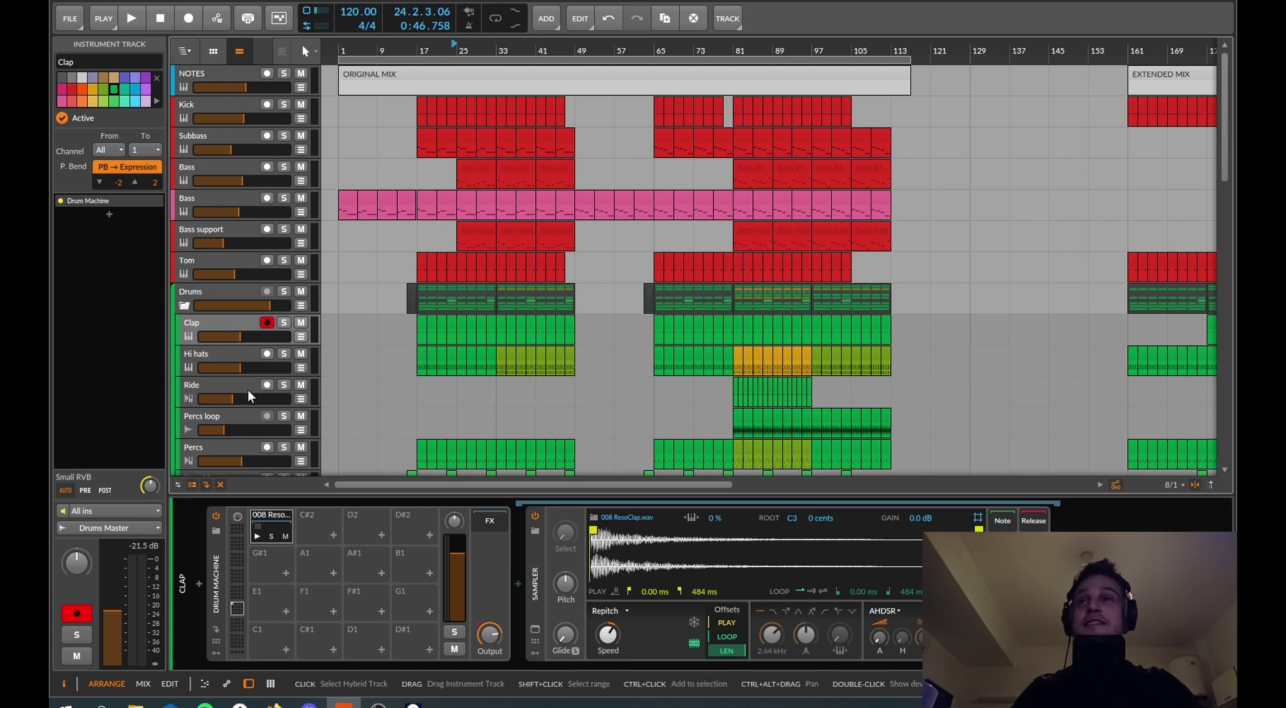
scroll(351, 340, "down", 3)
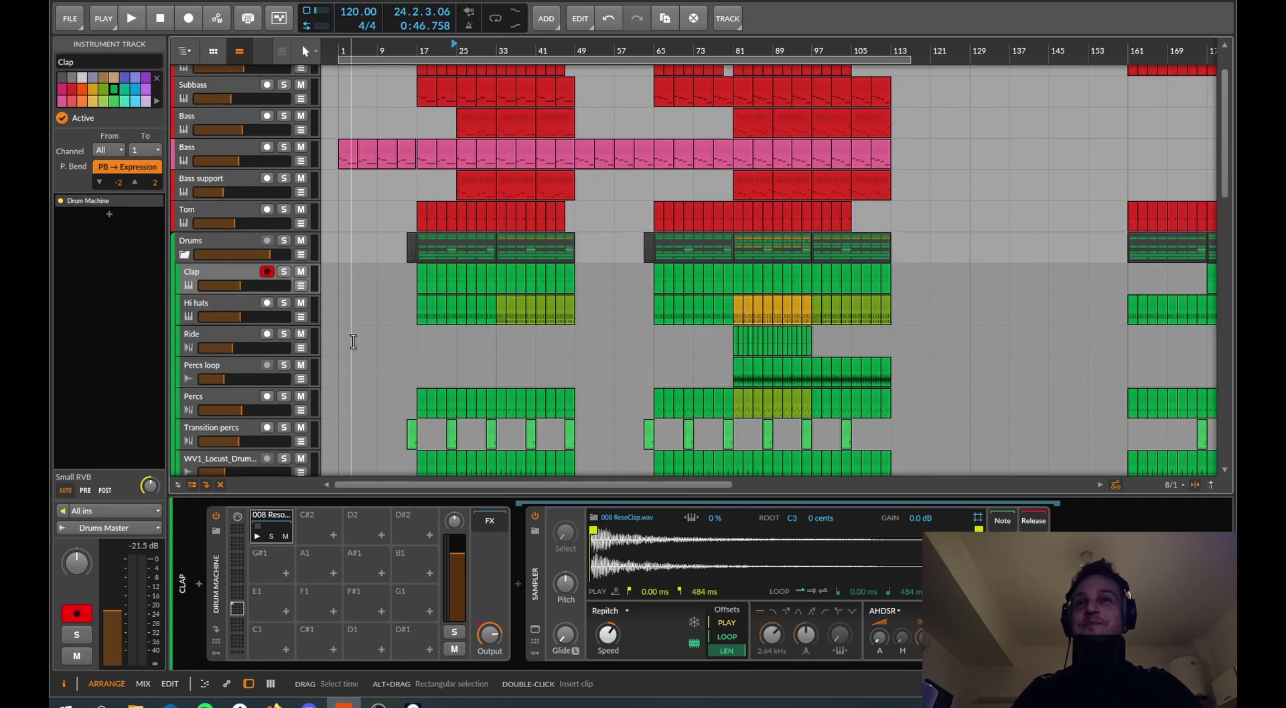
scroll(352, 340, "down", 2)
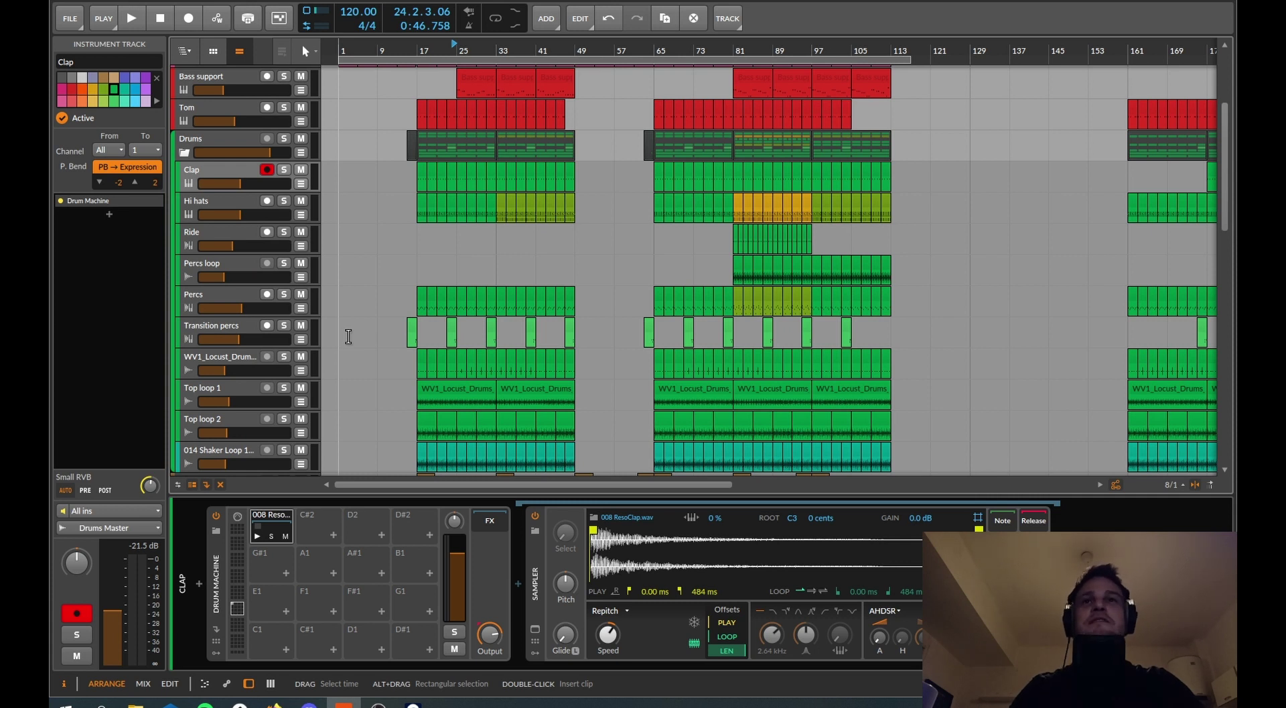
left_click(353, 317)
left_click(374, 270)
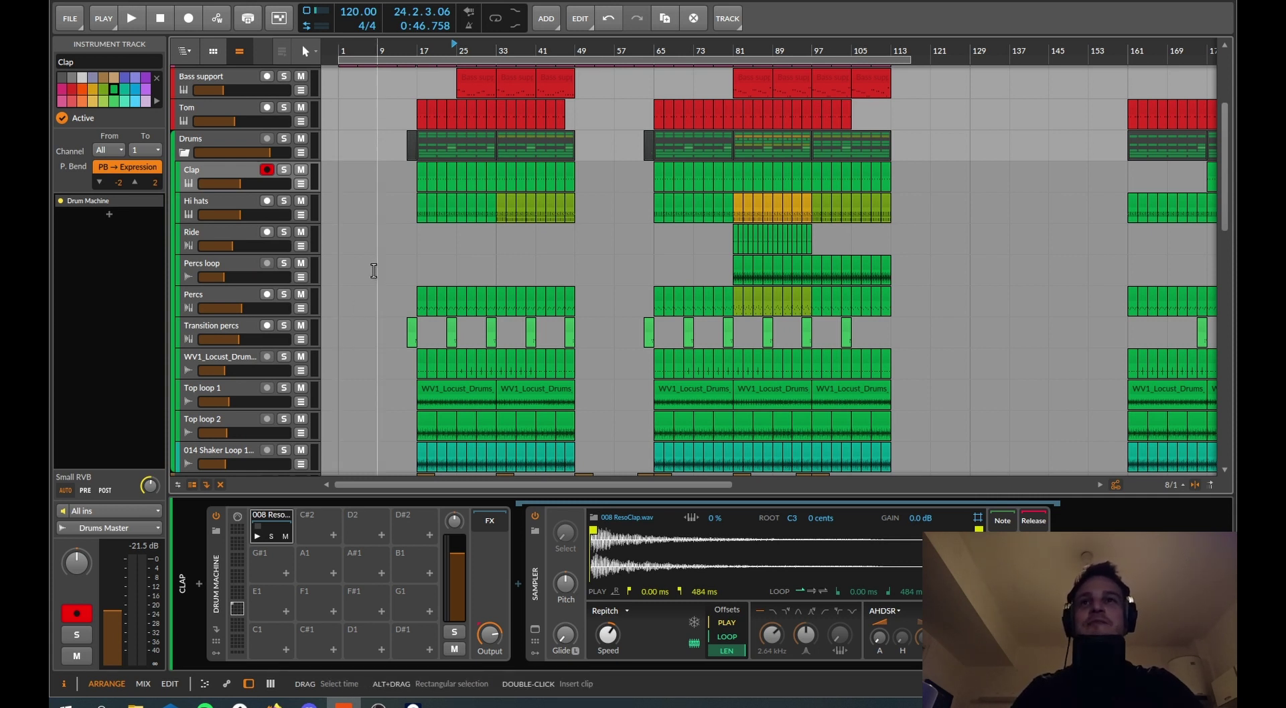